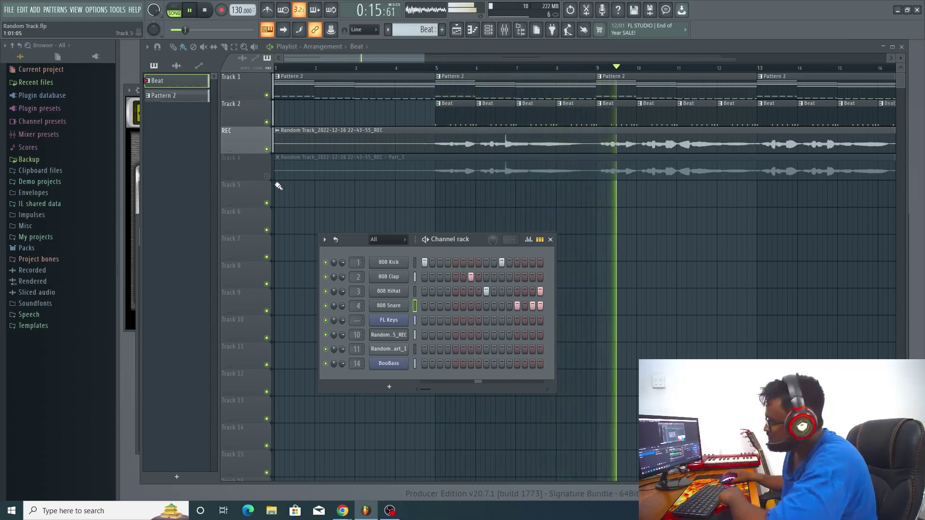
Hide the channel rack and compare the song's playback with Track 4 unmuted and muted.
key(F6)
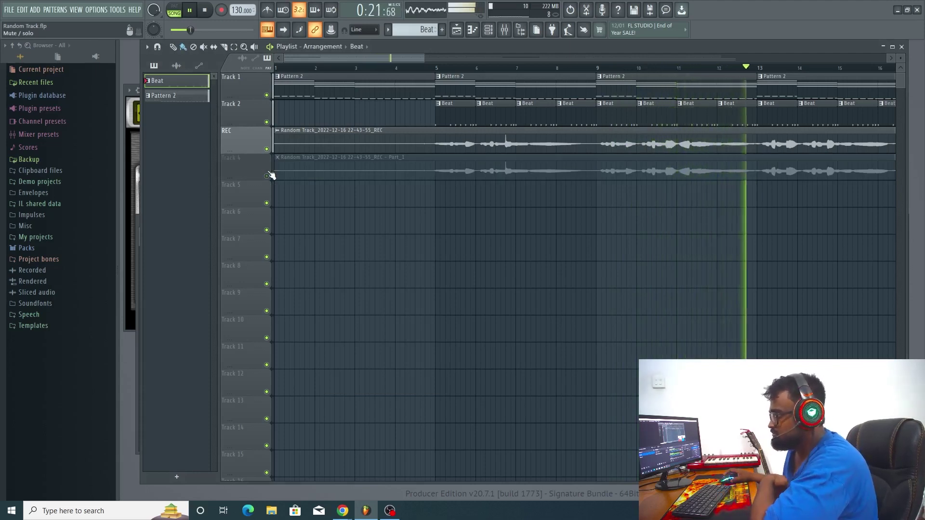
click(266, 176)
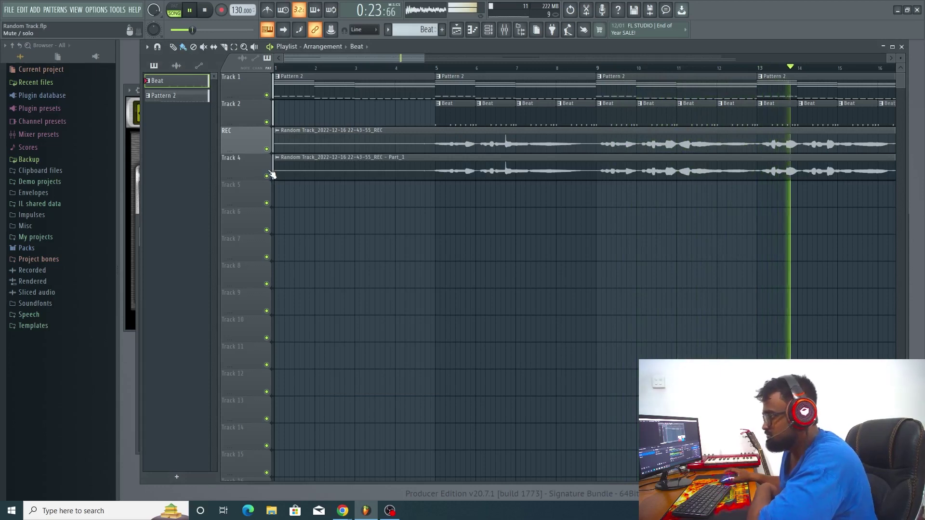
drag(424, 58, 497, 55)
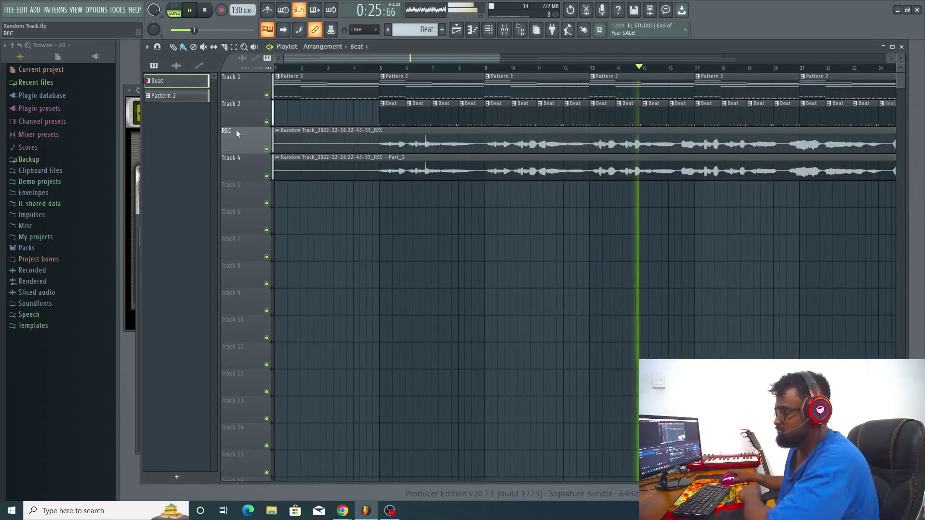
click(267, 176)
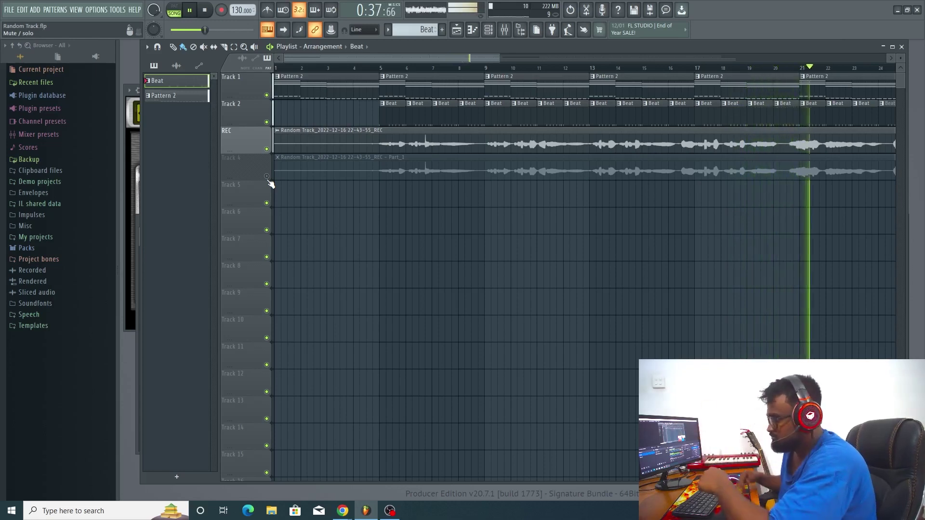
Follow the playback to the end of the recorded clips, stop it, and bring the whole arrangement into view.
drag(446, 61, 594, 54)
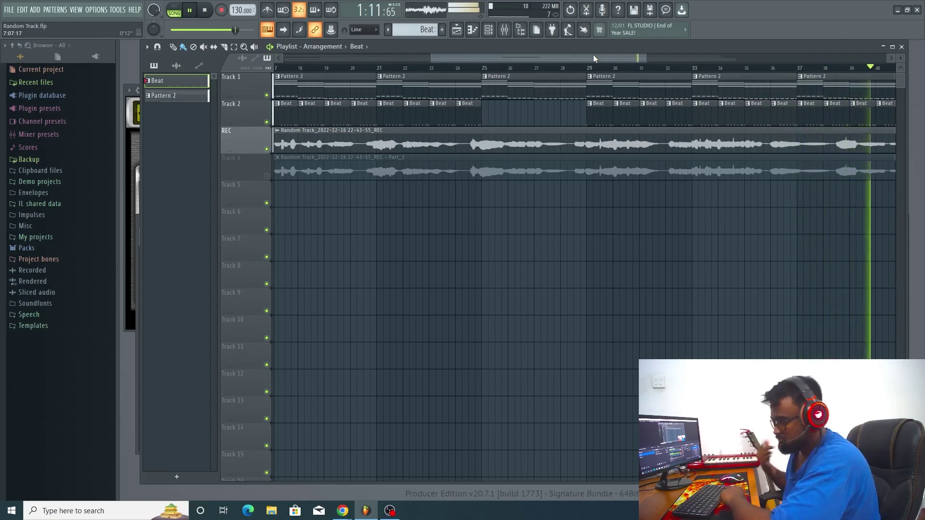
drag(593, 54, 725, 61)
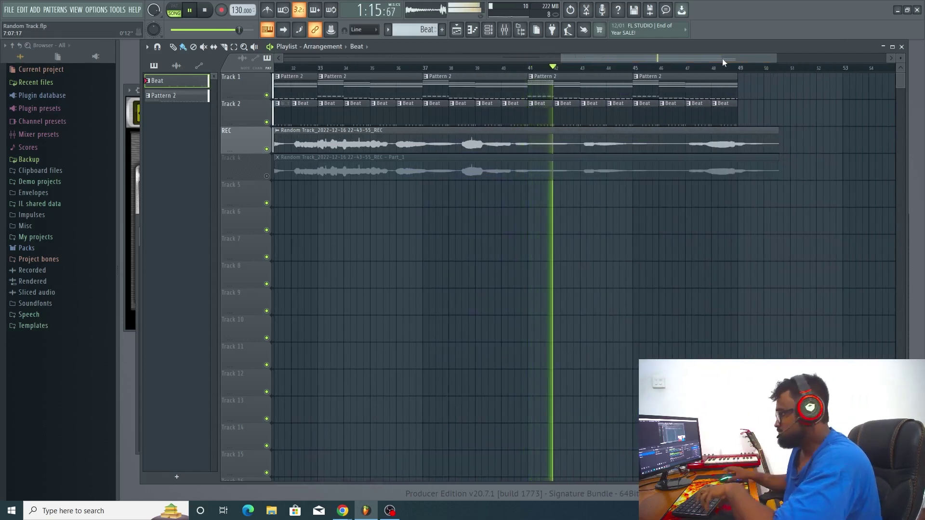
scroll(754, 219, up, 2)
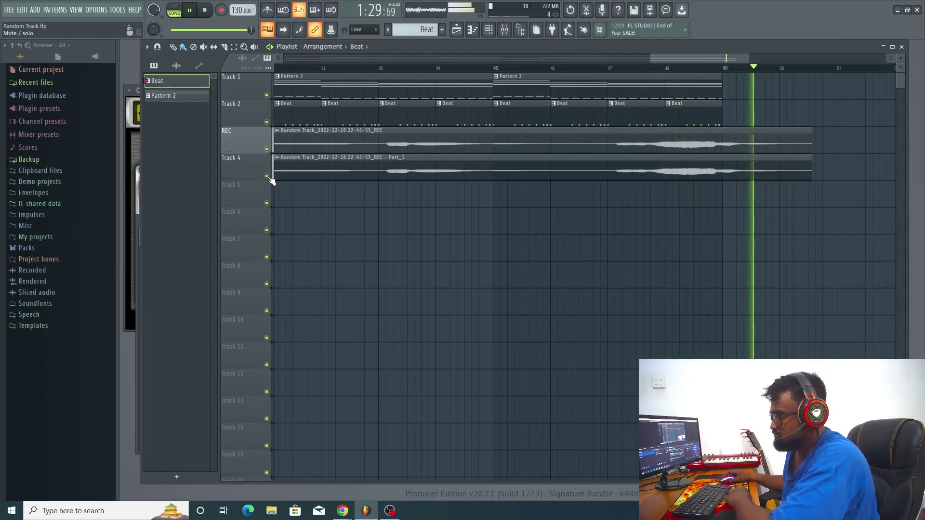
click(207, 8)
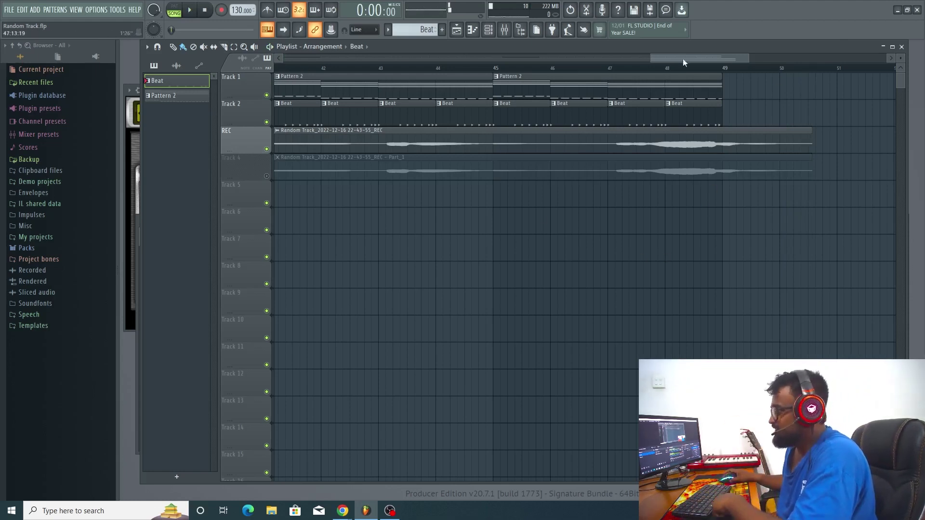
drag(683, 59, 316, 59)
drag(380, 56, 760, 54)
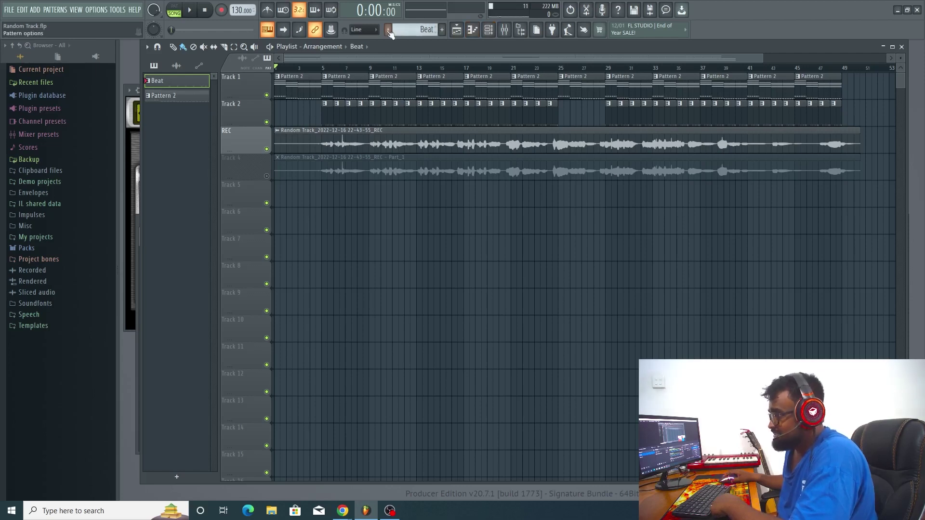
Show the project's pattern list and its options, keeping Beat as the active pattern.
click(388, 31)
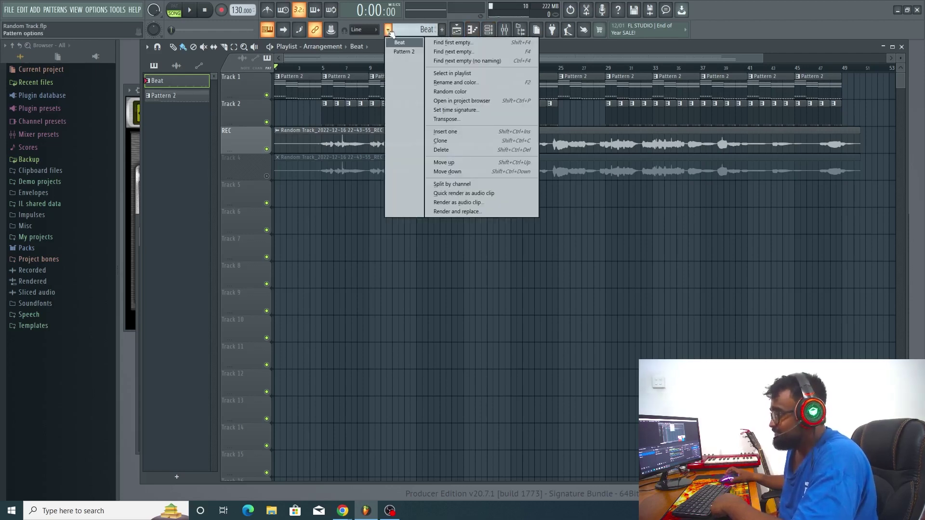
click(389, 31)
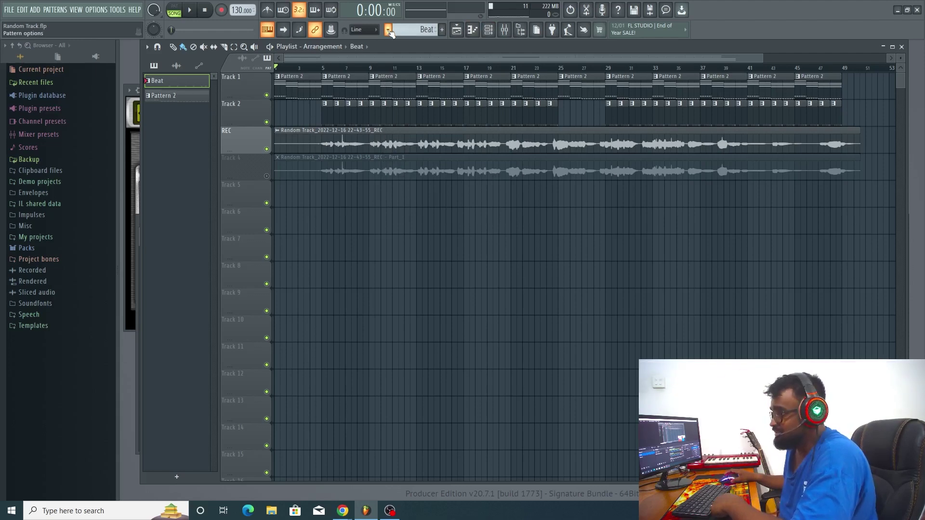
click(389, 31)
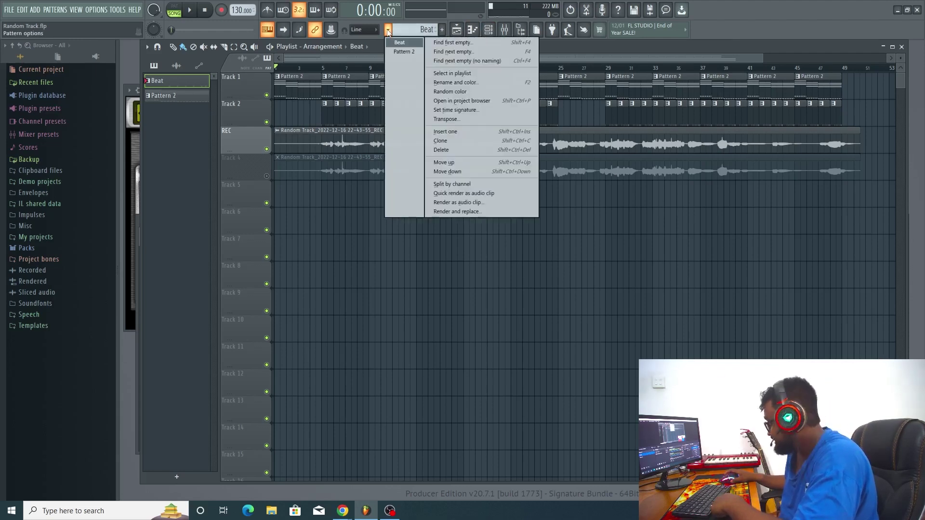
click(389, 31)
click(389, 31)
click(393, 45)
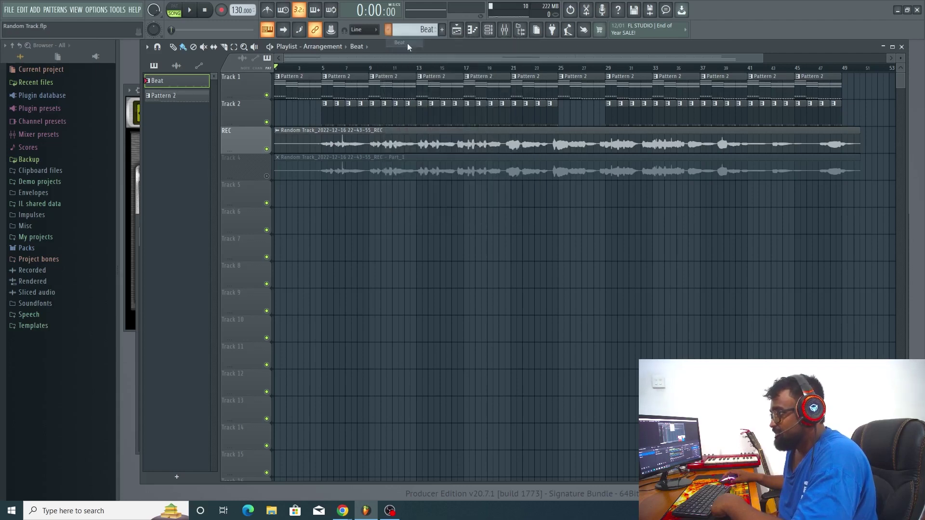
click(390, 31)
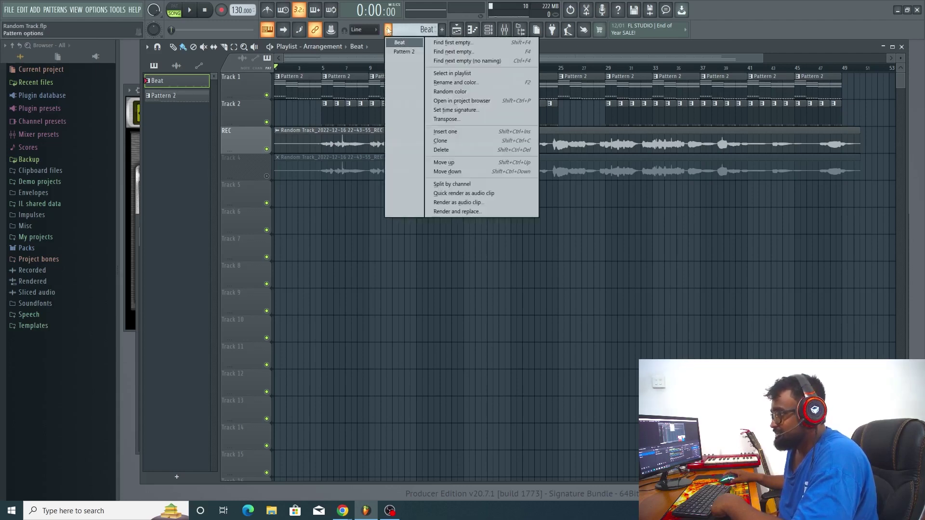
click(388, 31)
click(389, 31)
click(402, 43)
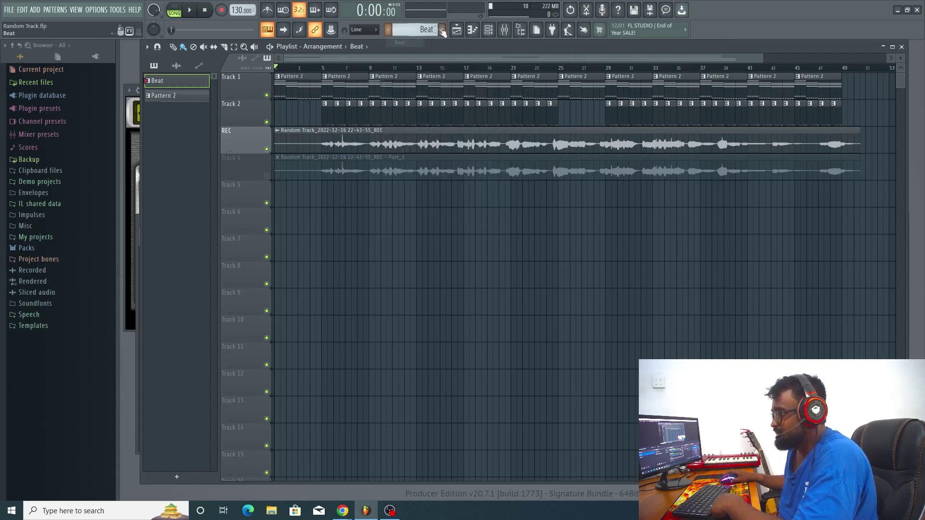
Display the channel rack over the upper part of the playlist and audition the Beat pattern's drum channels in pattern mode.
click(458, 30)
click(458, 30)
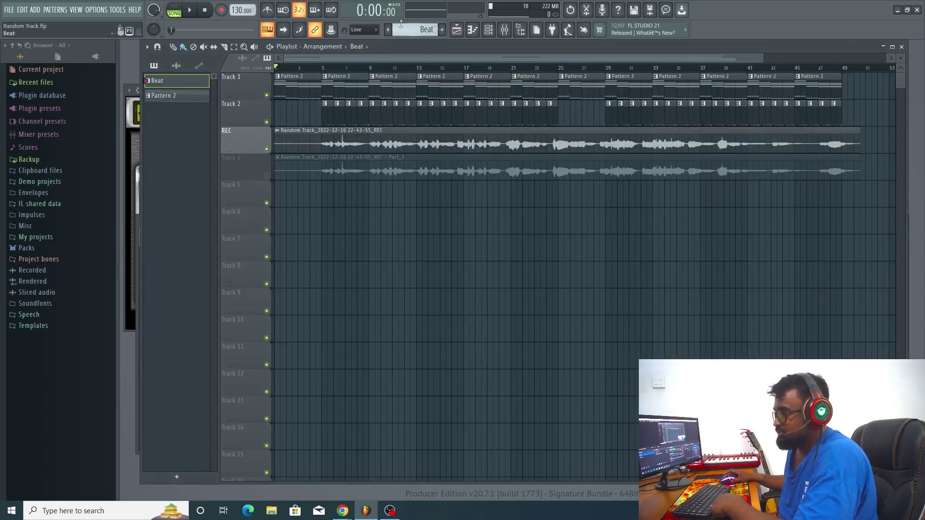
click(489, 29)
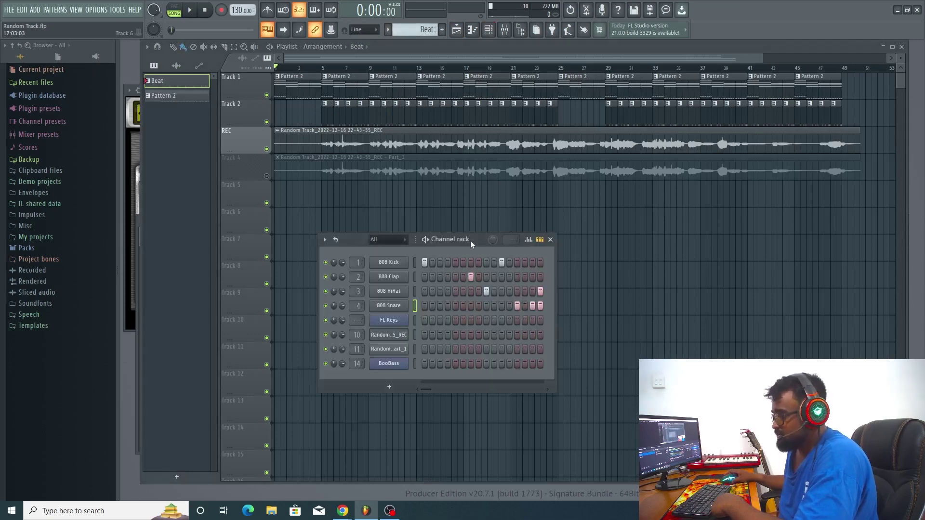
drag(471, 244, 416, 156)
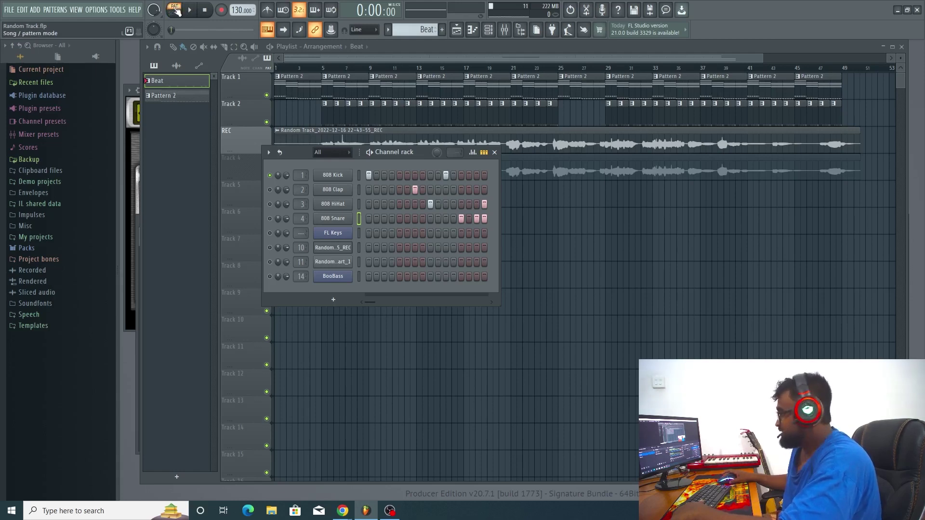
click(192, 11)
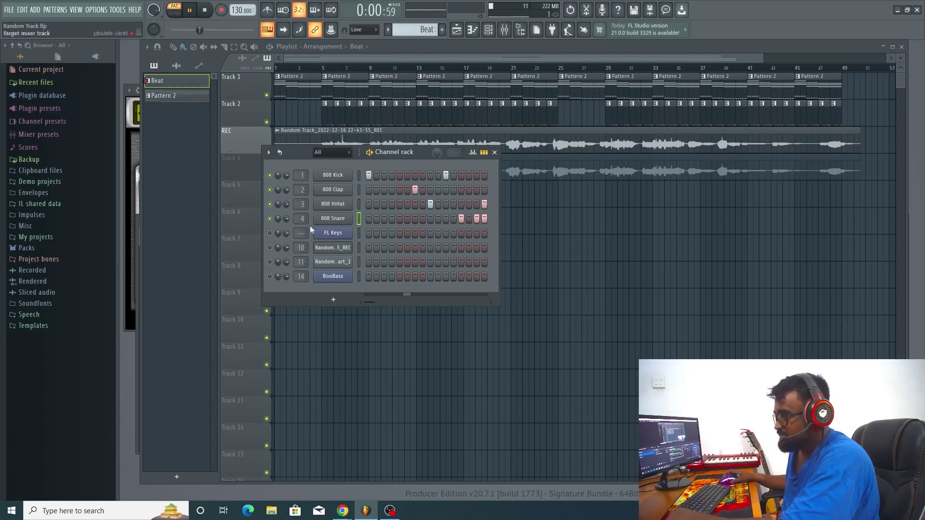
key(space)
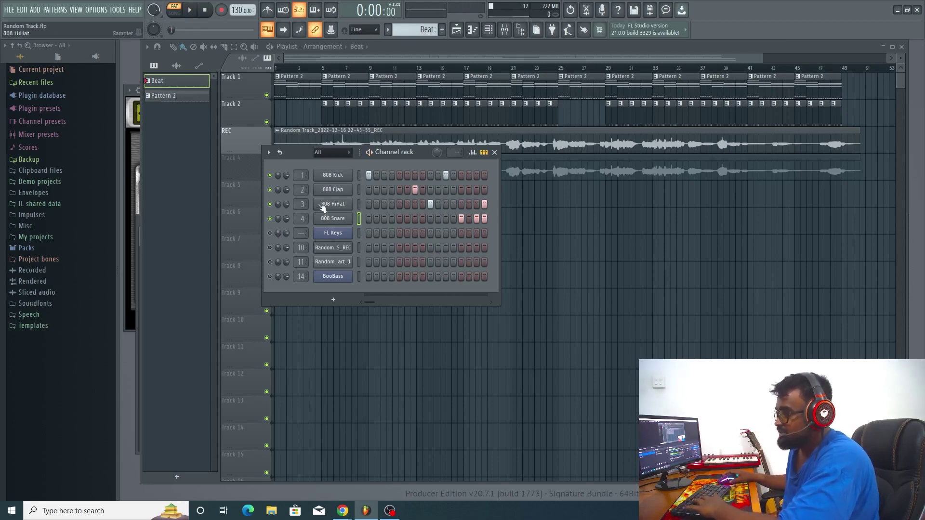
Make Pattern 2 the active pattern and rename it "Chords and Bass".
click(389, 30)
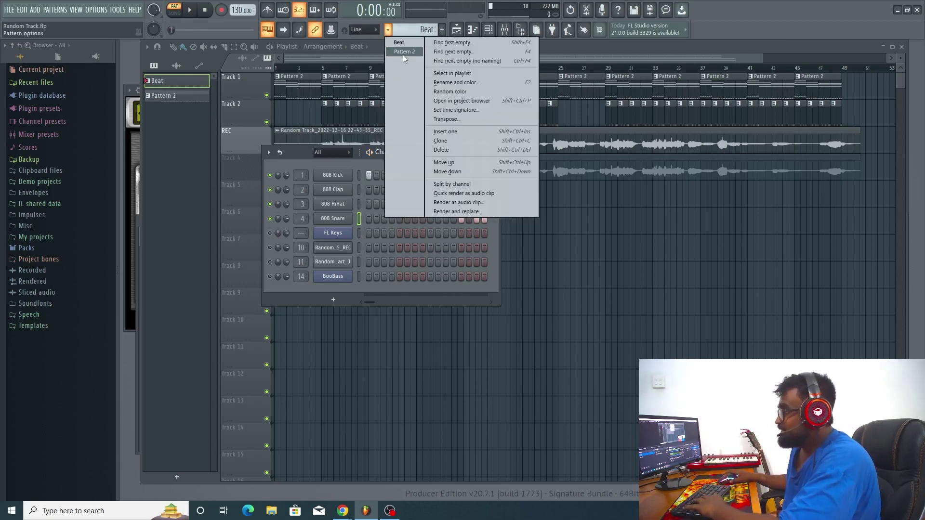
click(403, 53)
click(388, 30)
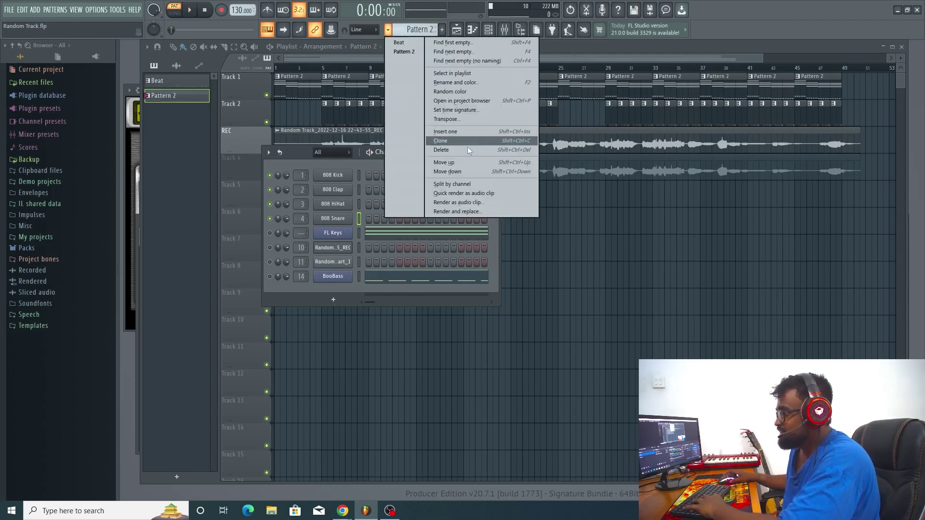
click(475, 85)
text(Chor)
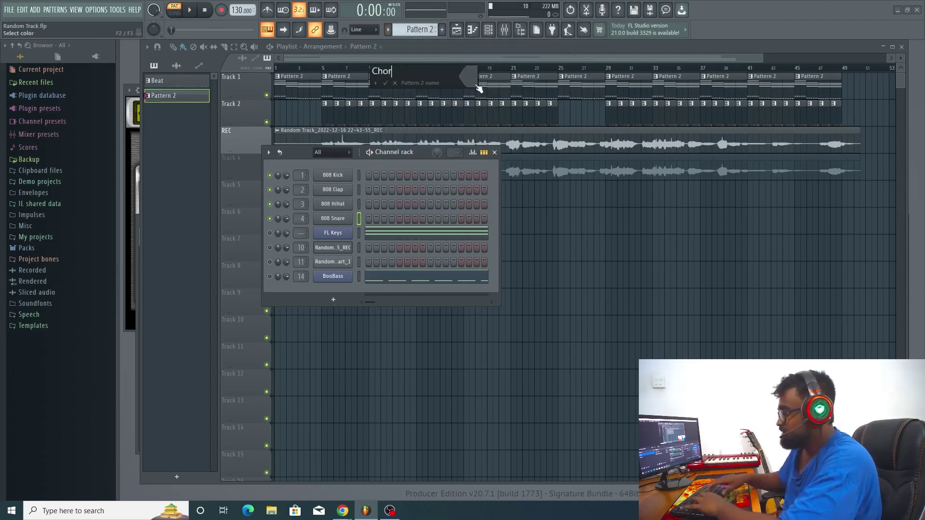
text(ds and Bass)
key(Return)
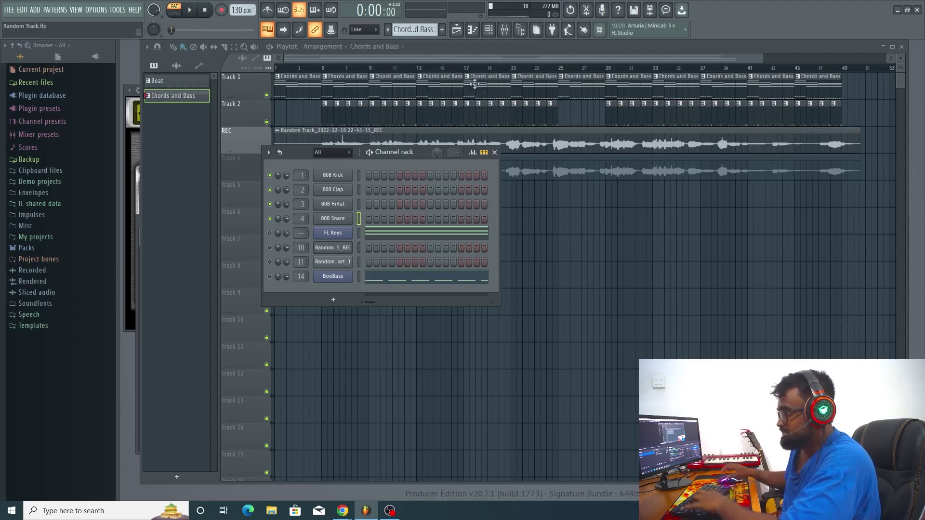
click(413, 29)
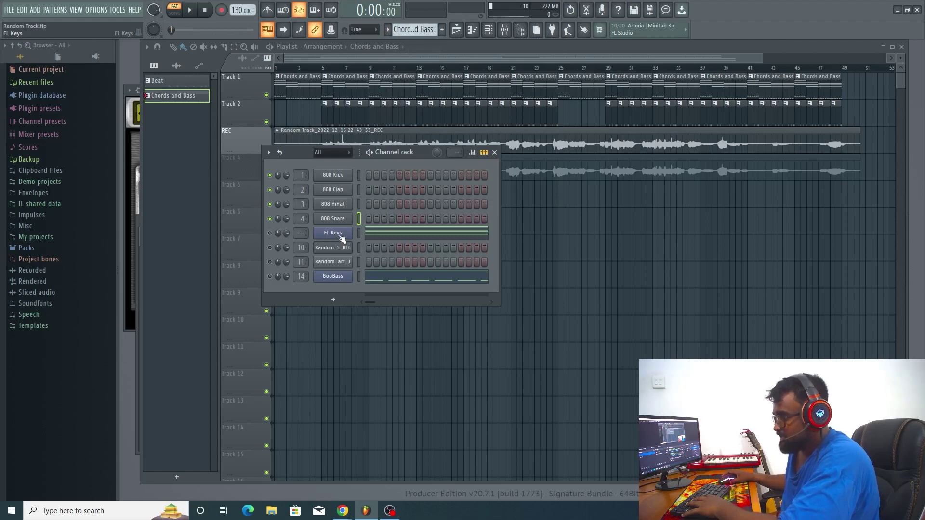
Look through the instrument plugins that can be inserted in the channel rack, without adding a channel.
right_click(344, 236)
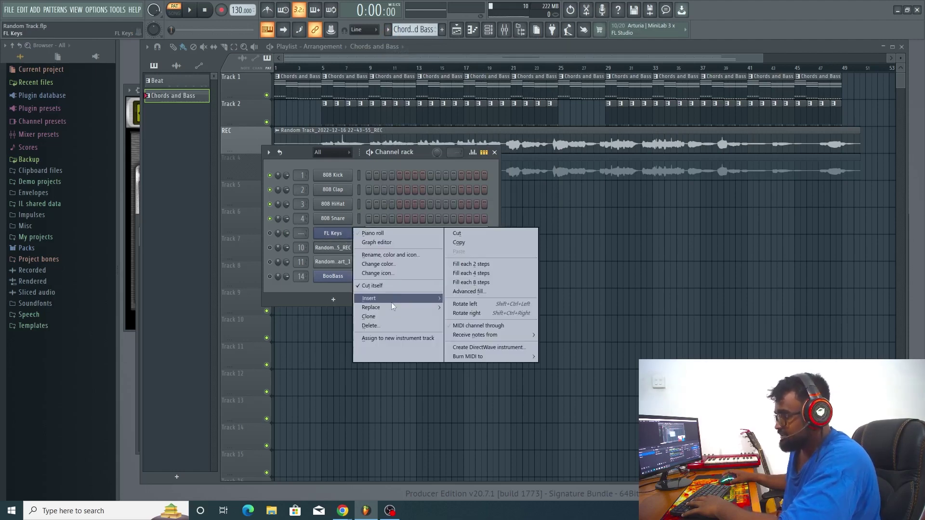
mouse_move(385, 299)
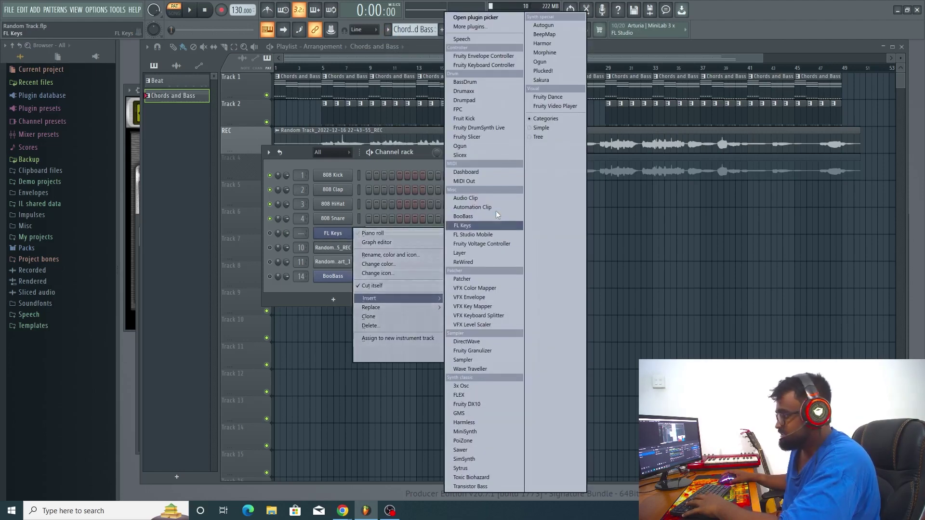
click(418, 158)
click(334, 300)
click(299, 302)
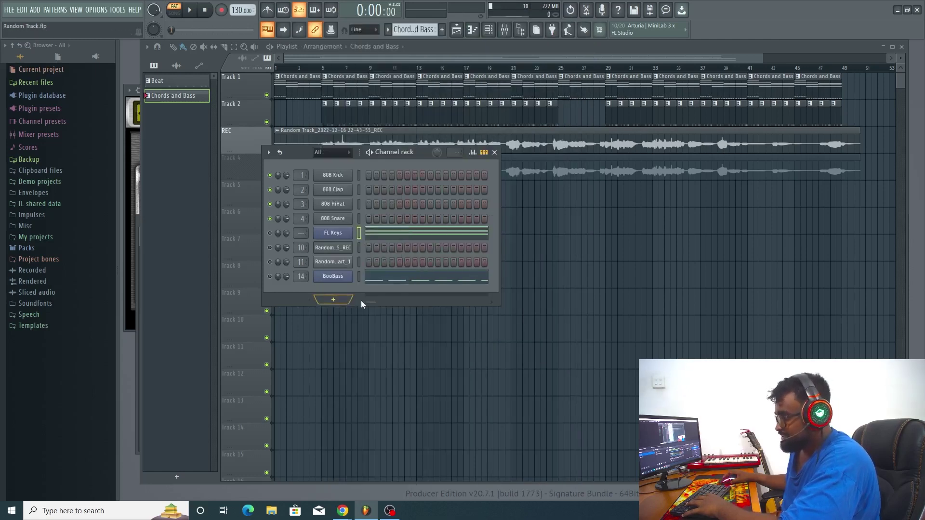
click(334, 301)
click(298, 308)
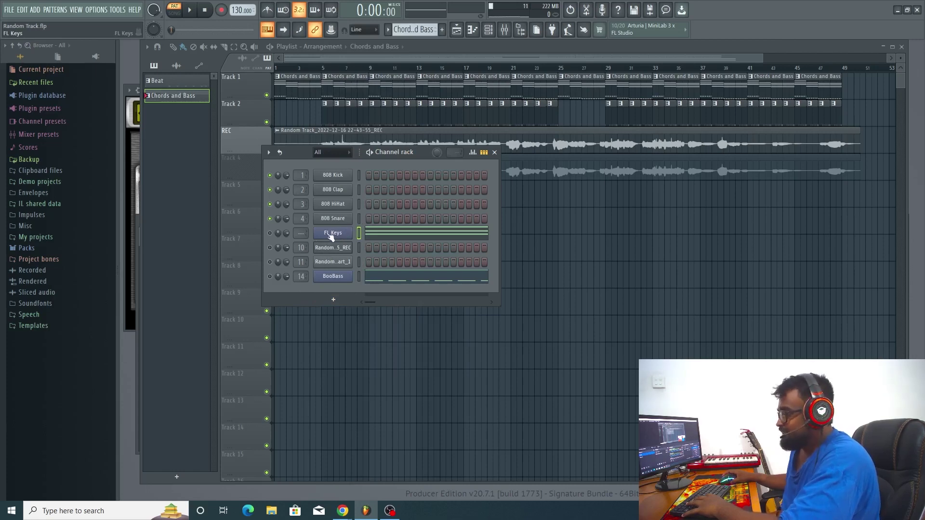
Open the FL Keys channel in the piano roll with its chord notes enlarged in view.
right_click(323, 238)
click(367, 234)
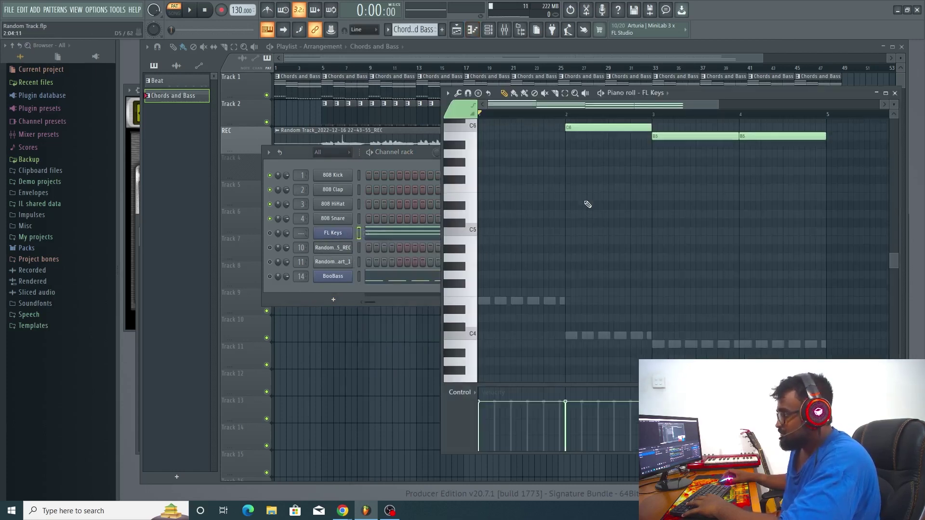
scroll(588, 205, up, 5)
ctrl+scroll(506, 211, up, 2)
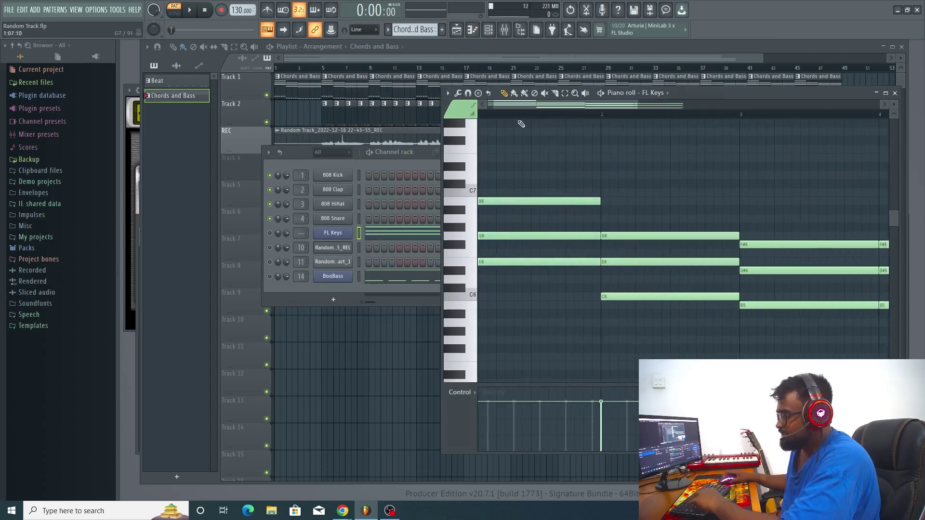
Review the piano roll's snap settings and the list of stamp chords and scales, without choosing any.
click(468, 93)
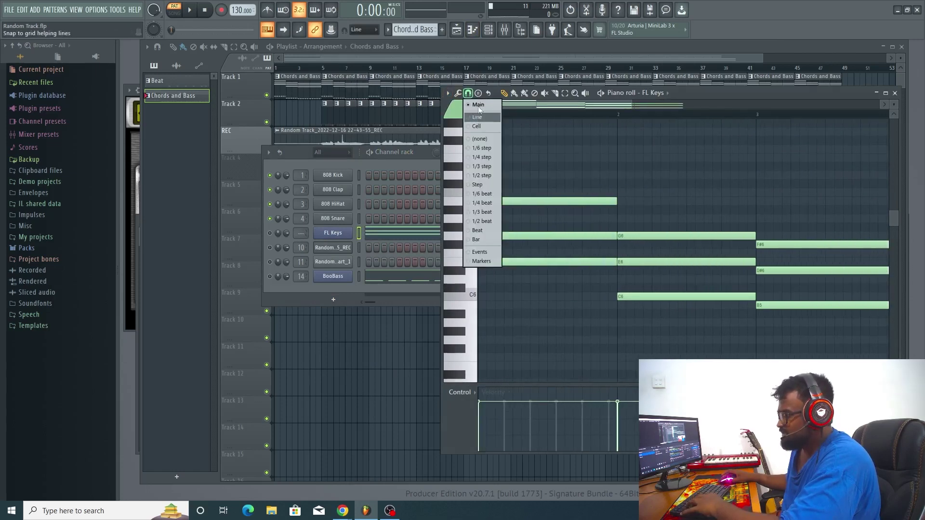
click(478, 93)
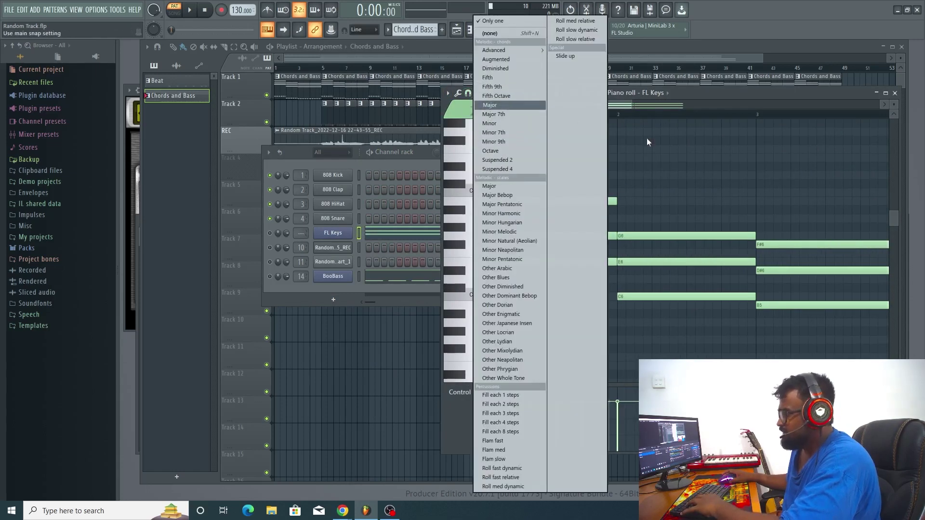
click(737, 91)
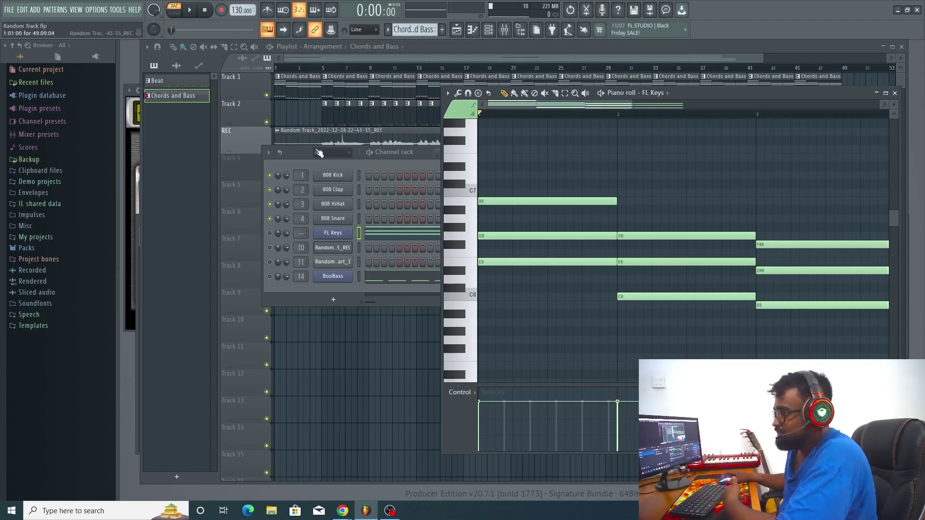
Solo the FL Keys channel in the channel rack.
click(273, 235)
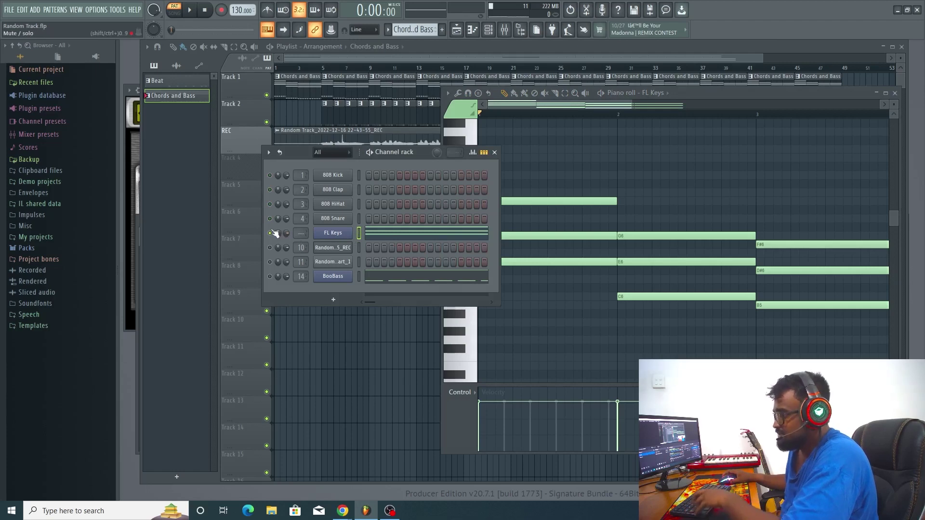
Play the soloed FL Keys chords and review their notes across the four bars in the piano roll.
key(space)
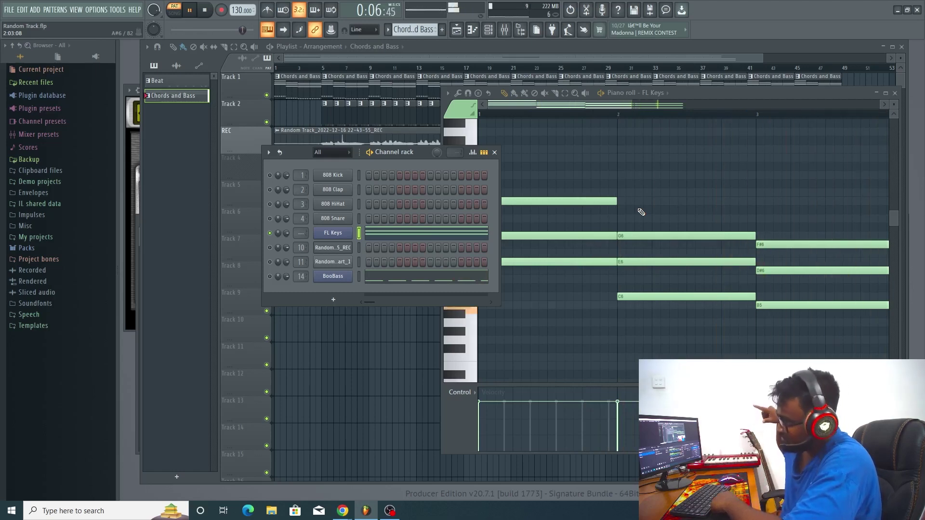
key(space)
click(680, 94)
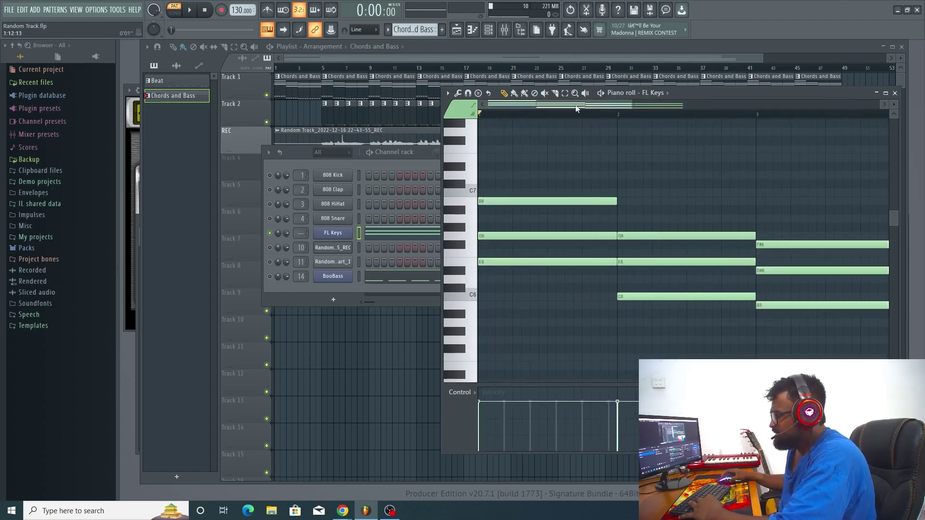
drag(575, 108, 655, 138)
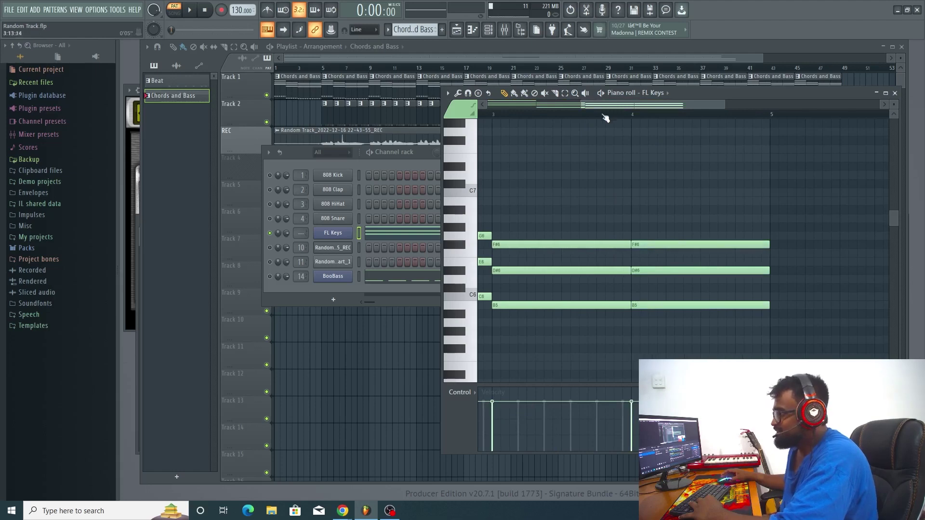
drag(607, 116, 362, 231)
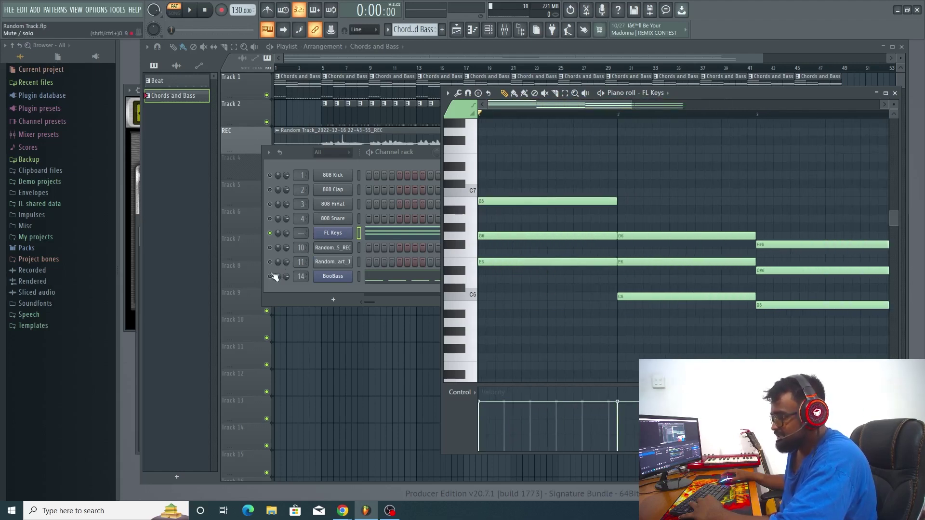
Look through the list of channel plugins and examine the bass, mid and treble controls of the BooBass channel.
click(331, 300)
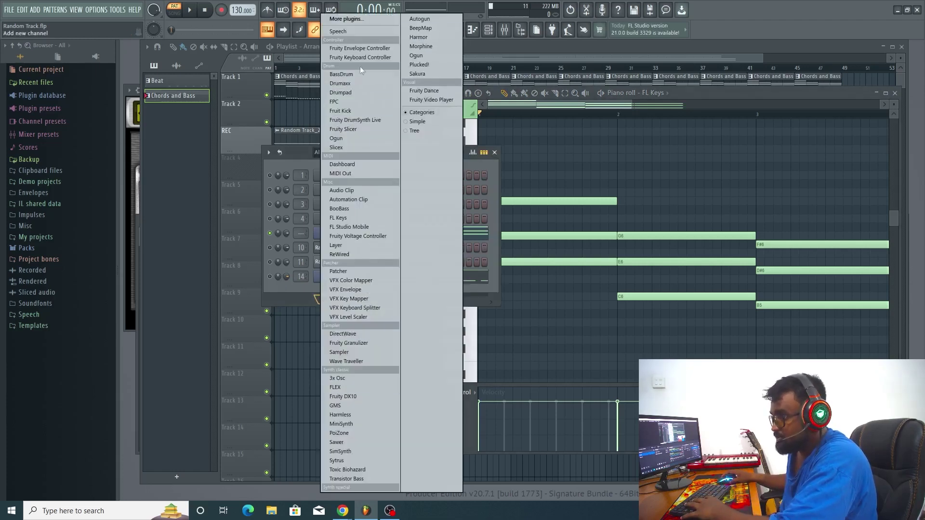
click(342, 210)
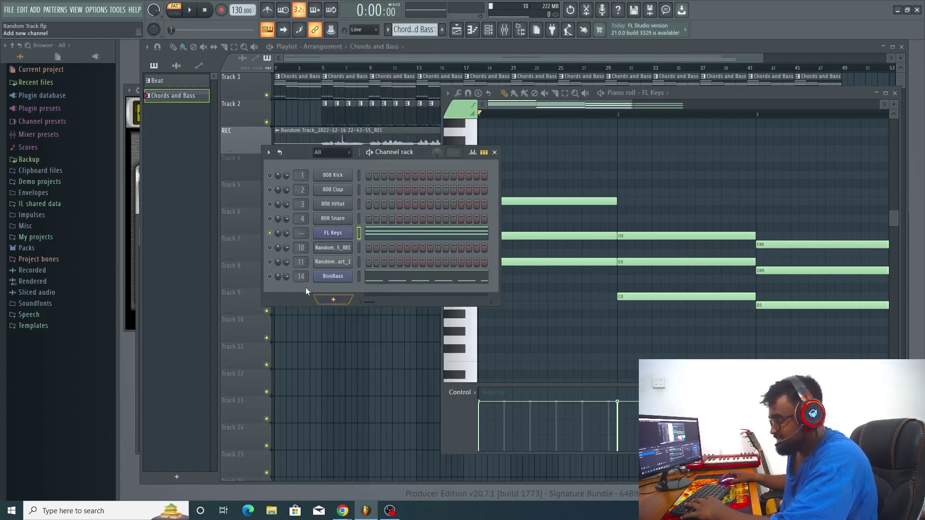
click(333, 278)
click(333, 278)
drag(243, 158, 243, 167)
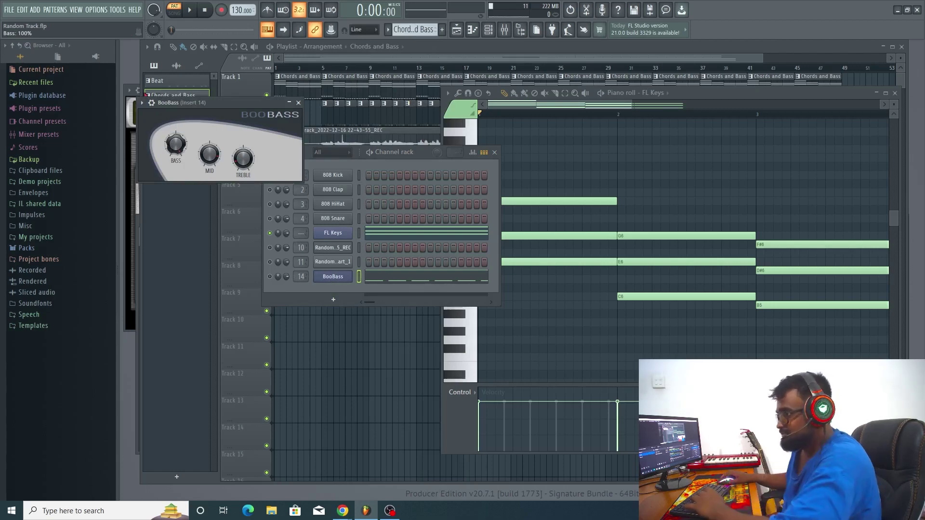
drag(171, 141, 172, 143)
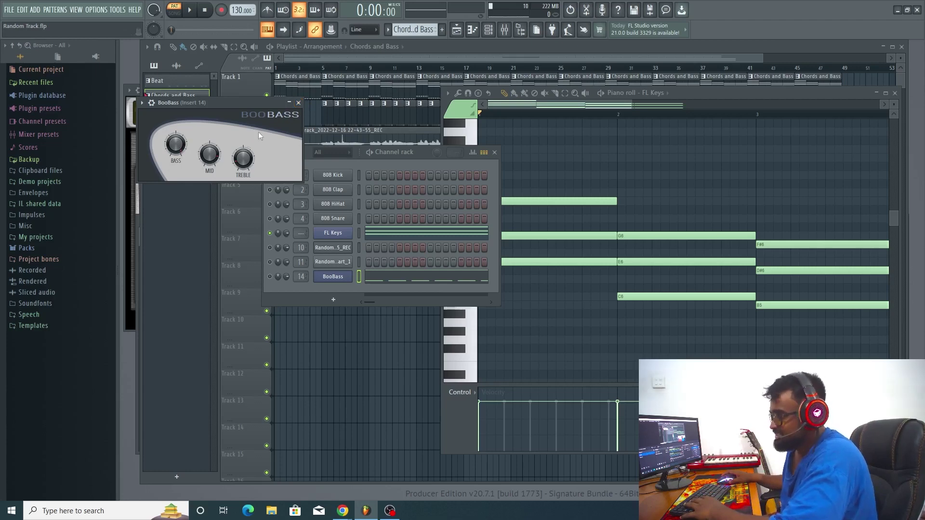
click(298, 103)
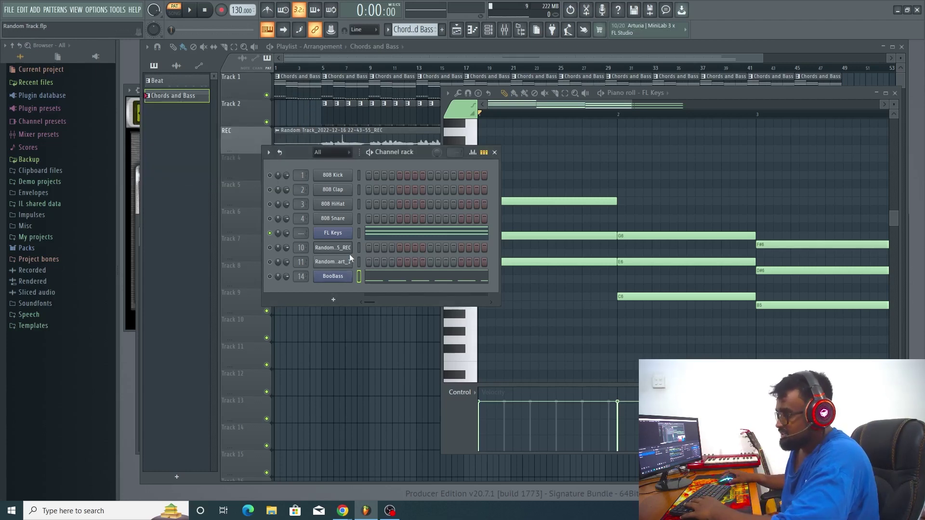
Open the BooBass channel in the piano roll, using the main snap setting, and toggle the stamp tool's Only one option.
right_click(359, 275)
click(365, 276)
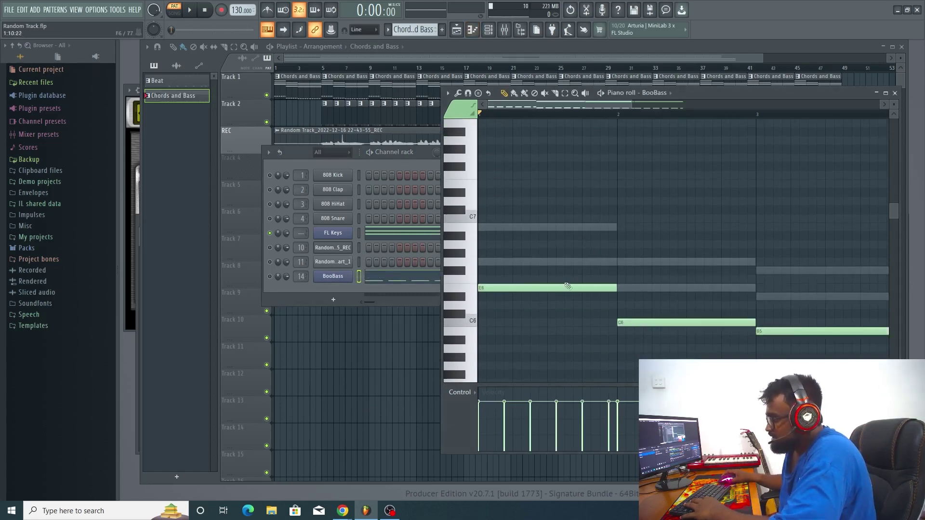
click(471, 93)
click(476, 103)
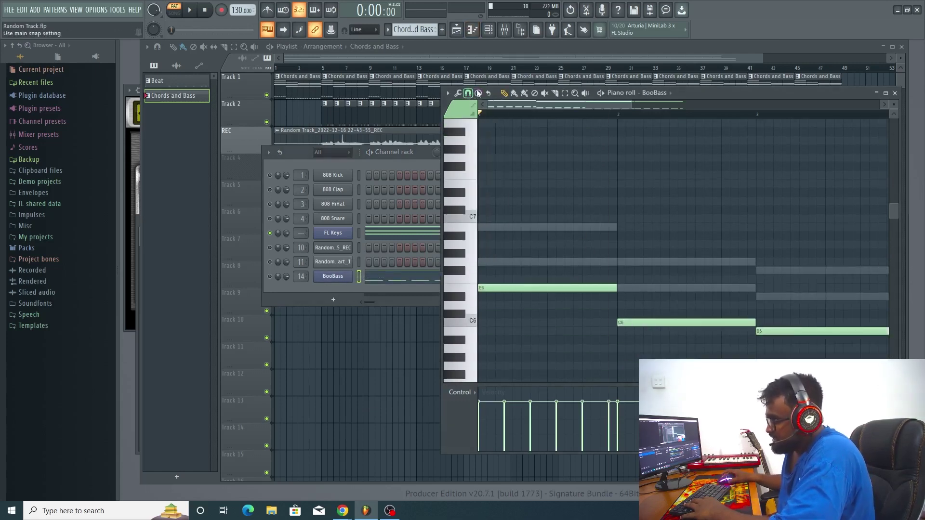
click(479, 93)
click(496, 20)
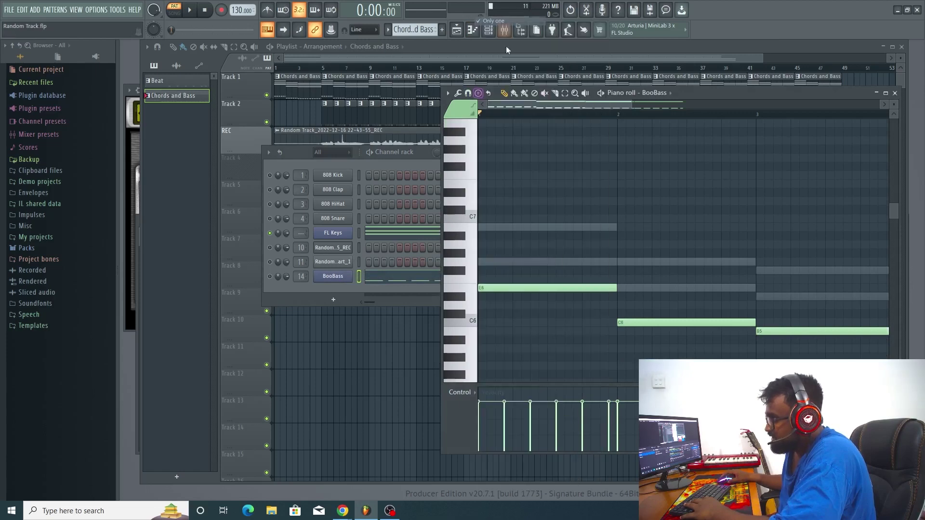
click(526, 264)
right_click(528, 262)
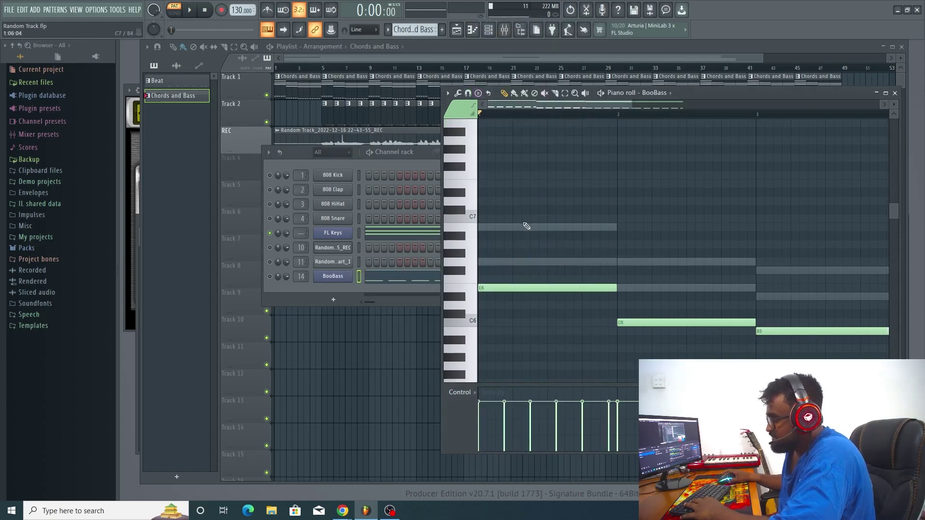
click(526, 220)
right_click(546, 217)
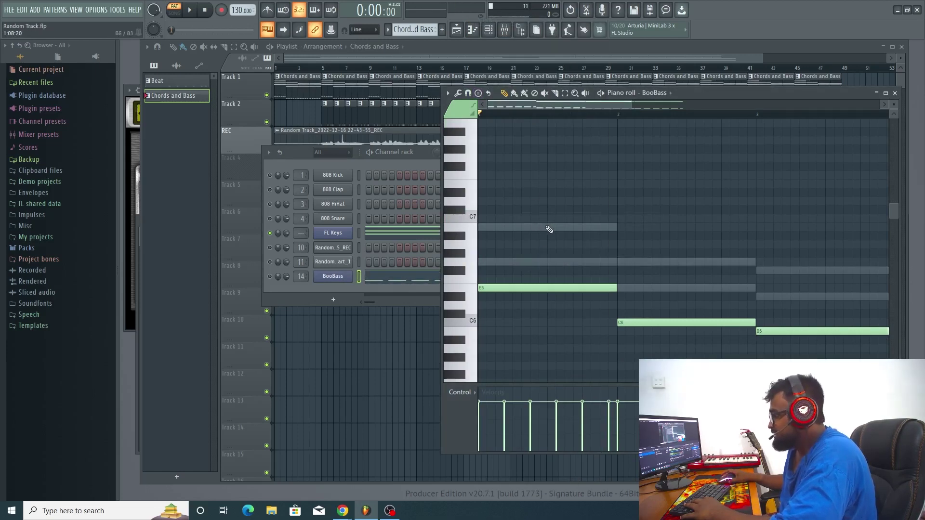
Examine the BooBass notes in the piano roll, comparing the long root notes with the short repeated notes two octaves lower.
mouse_move(493, 298)
mouse_down()
mouse_move(485, 351)
mouse_move(487, 295)
mouse_up()
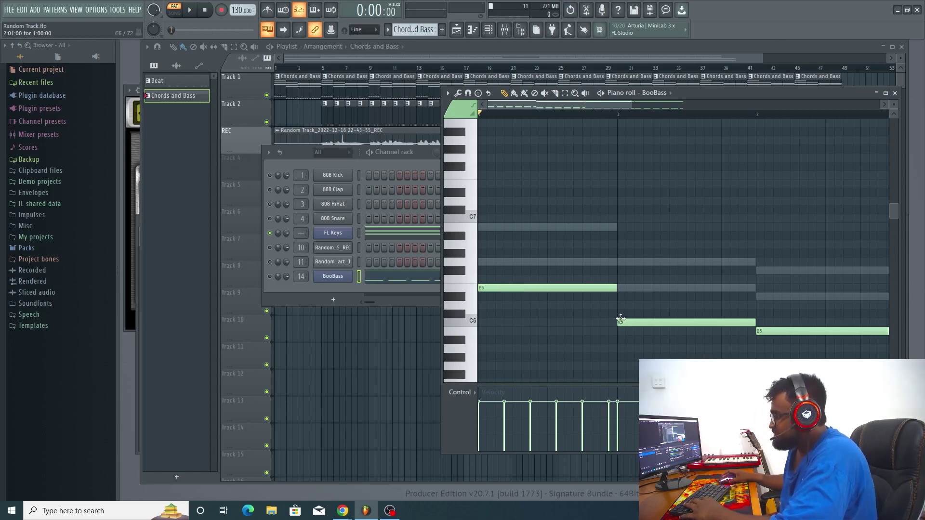
ctrl+scroll(498, 254, down, 3)
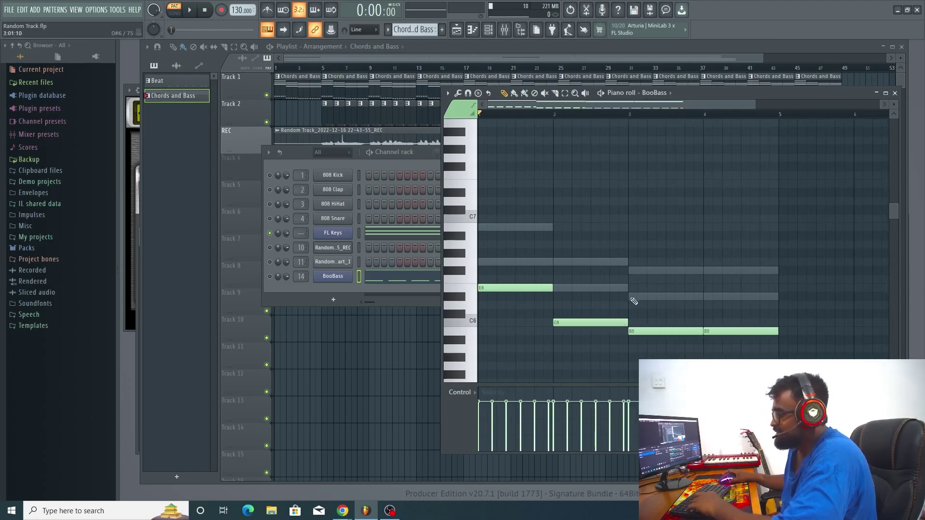
scroll(615, 326, down, 3)
scroll(607, 289, down, 4)
ctrl+scroll(557, 217, up, 1)
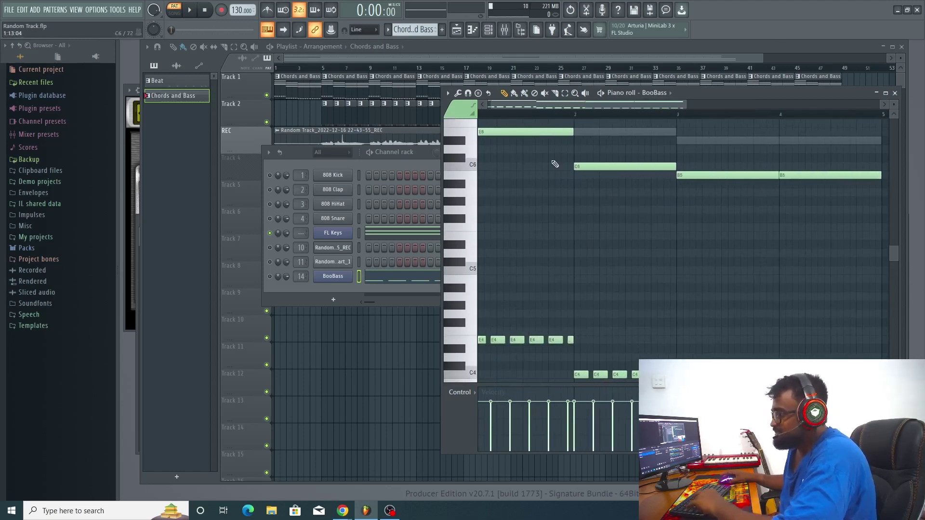
drag(567, 108, 555, 120)
ctrl+scroll(494, 181, up, 2)
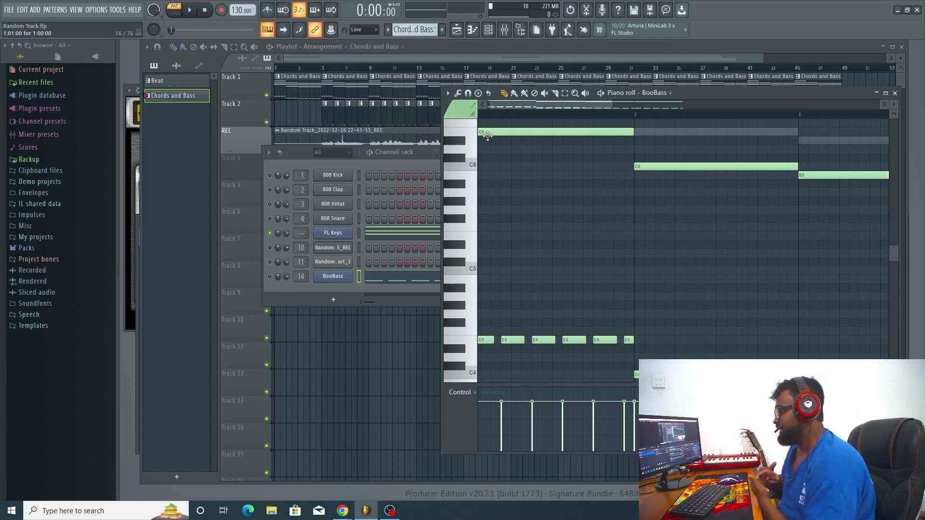
scroll(520, 229, down, 3)
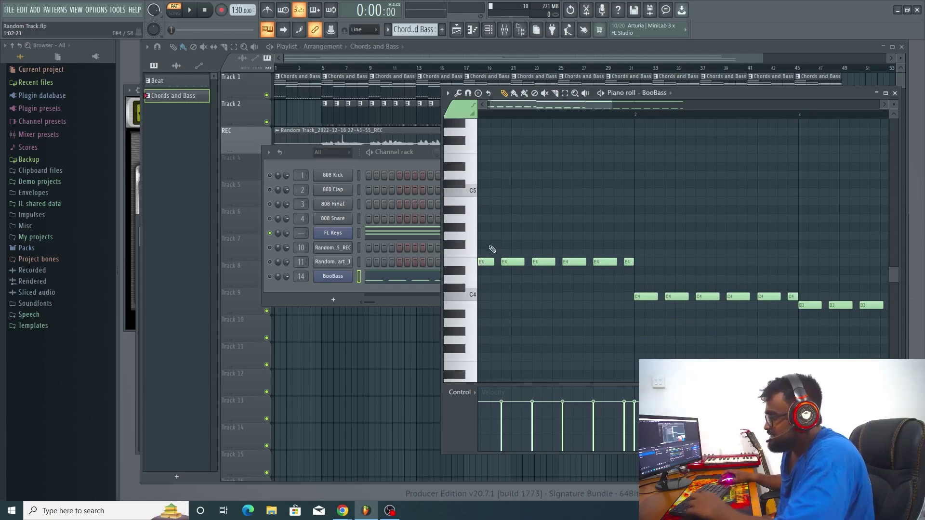
Try the arpeggiator on a one-bar A4 note in the first bar of the BooBass piano roll, and remove the note.
mouse_move(540, 227)
mouse_down()
mouse_move(535, 218)
mouse_move(509, 233)
mouse_up()
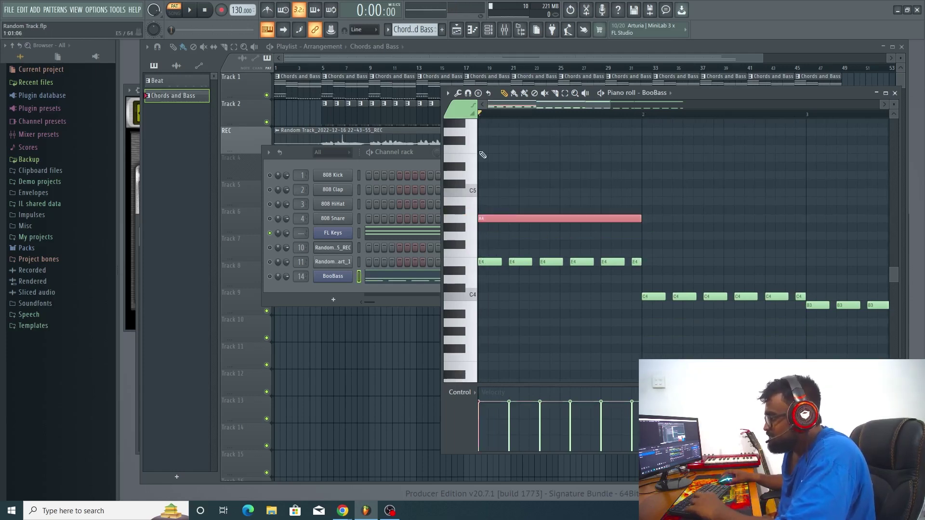
click(459, 93)
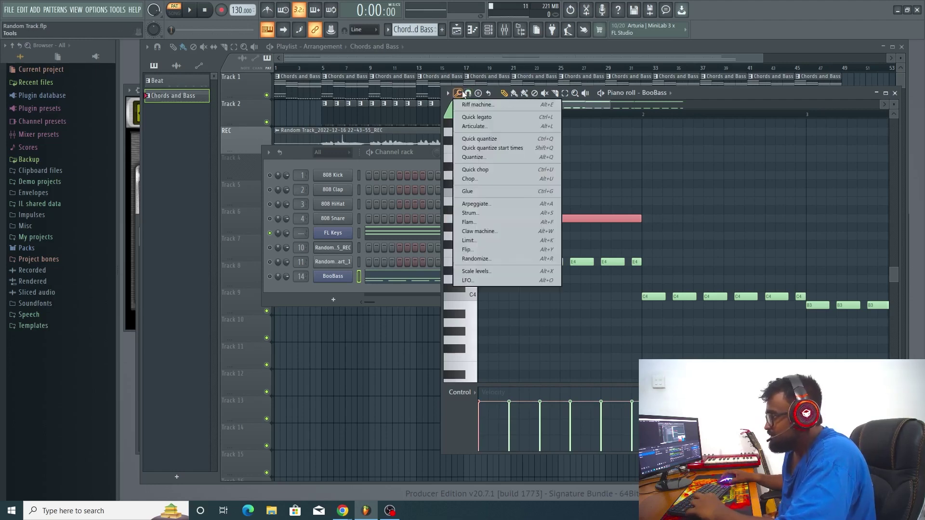
click(500, 205)
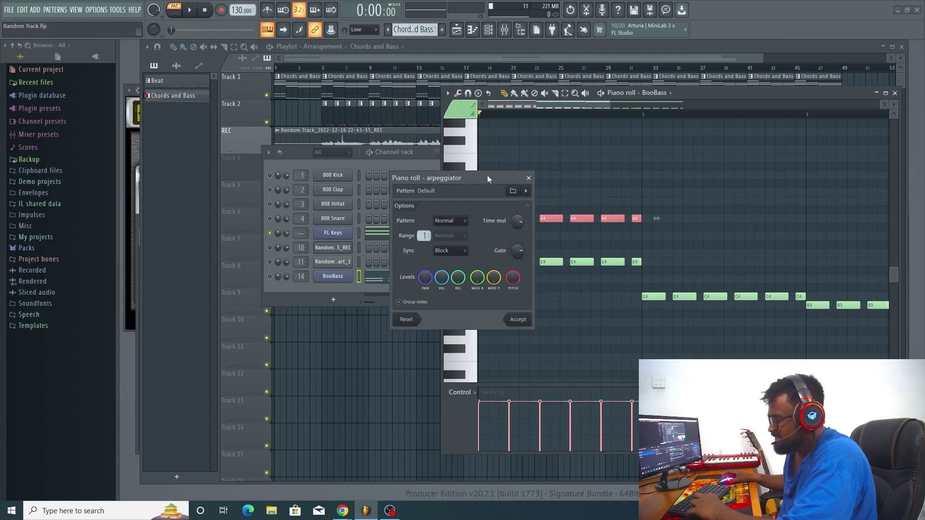
drag(488, 175, 460, 174)
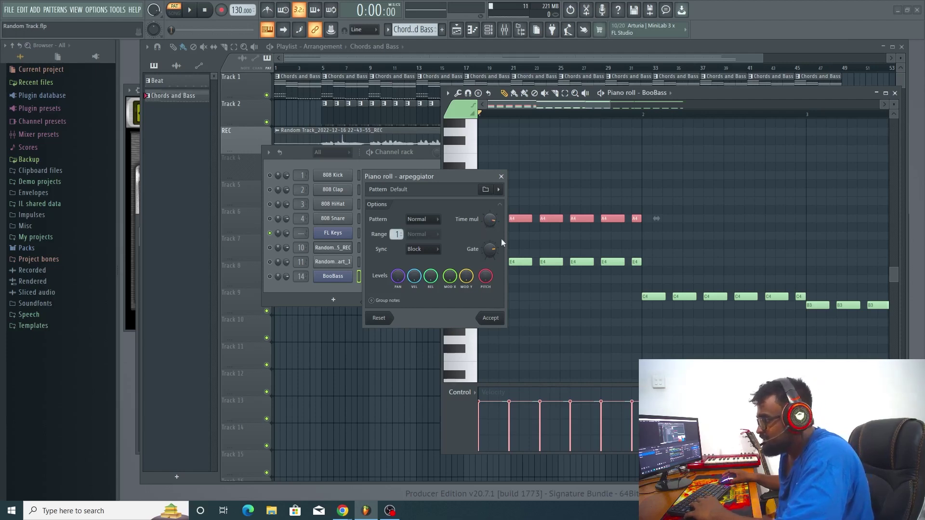
click(501, 177)
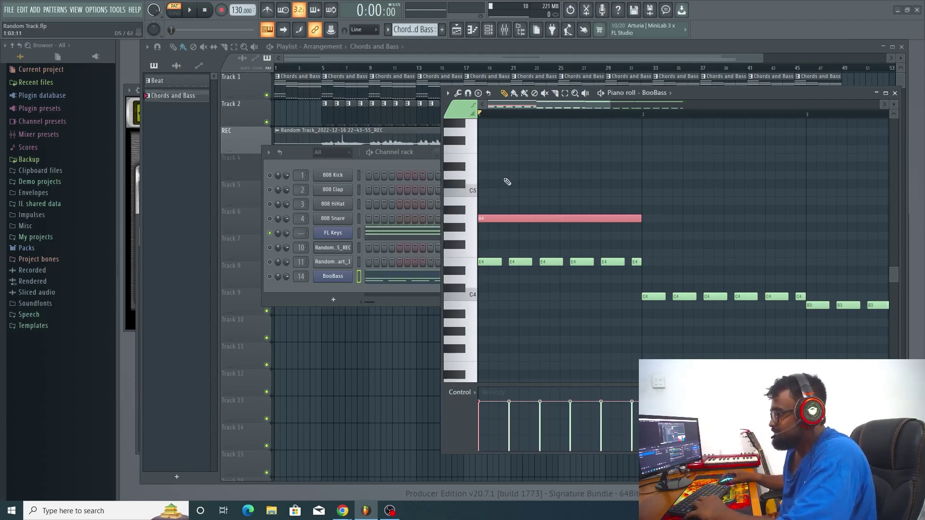
right_click(530, 220)
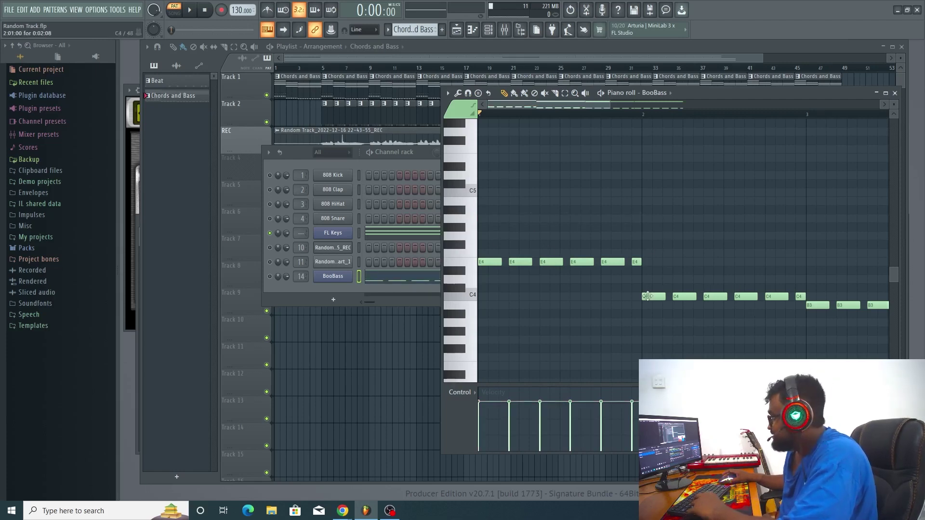
Solo the BooBass channel and play its bass line while following the notes in the piano roll.
scroll(554, 224, up, 3)
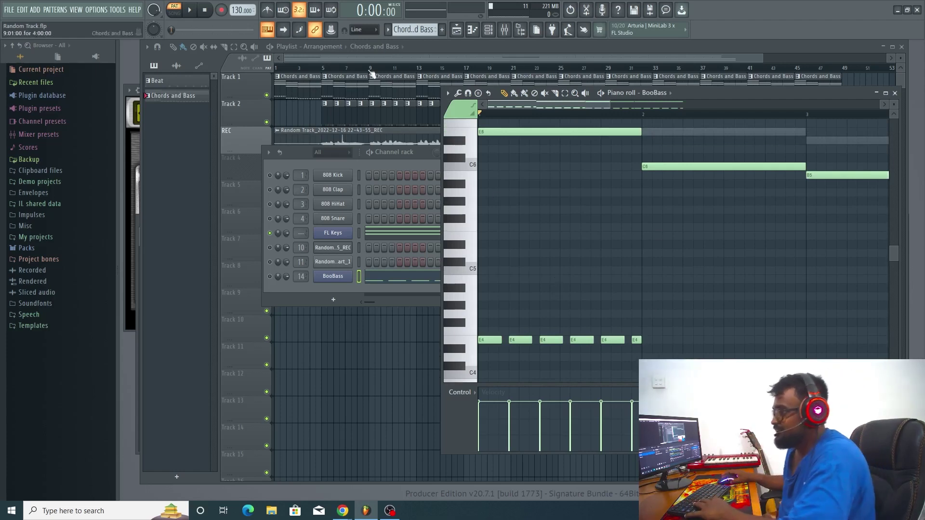
ctrl+click(270, 276)
key(space)
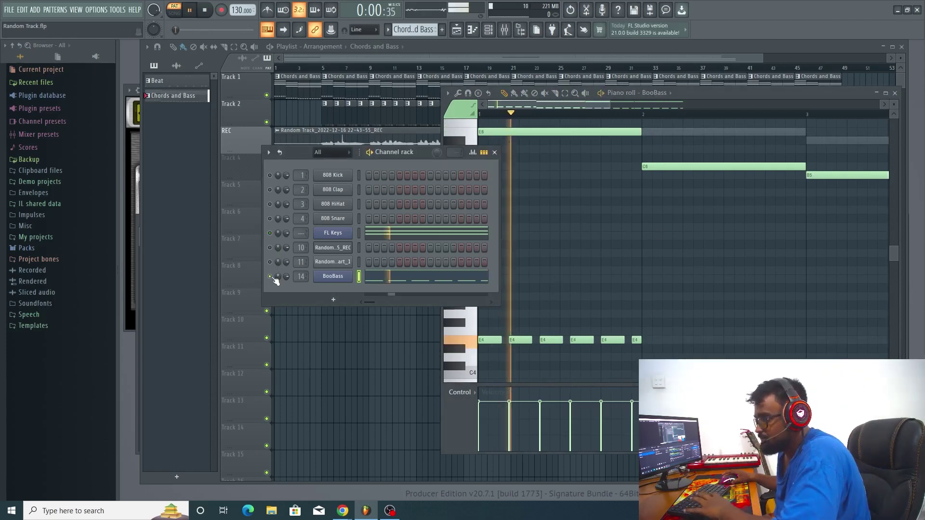
click(497, 141)
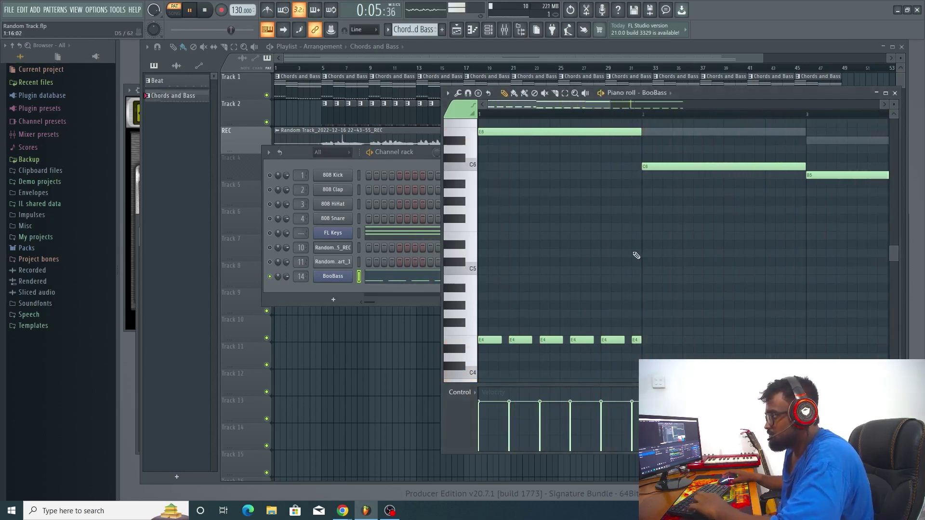
scroll(636, 255, down, 2)
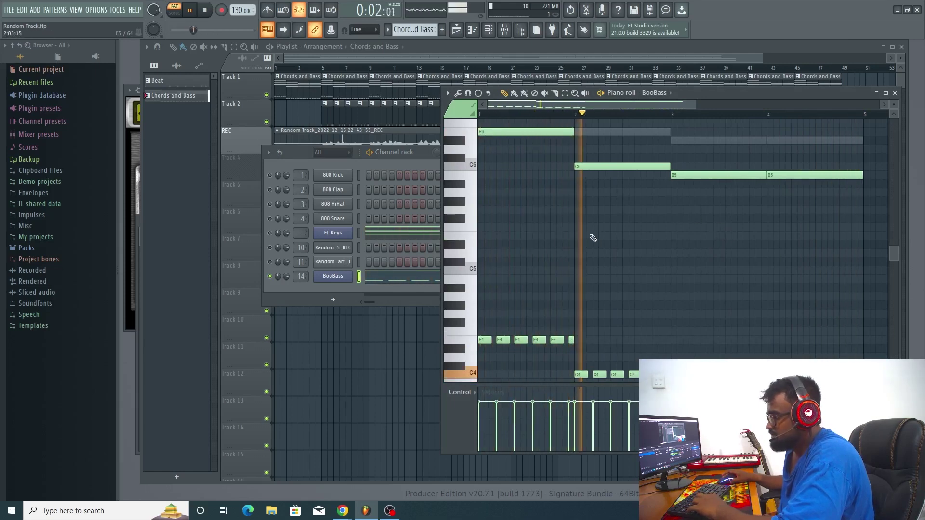
key(space)
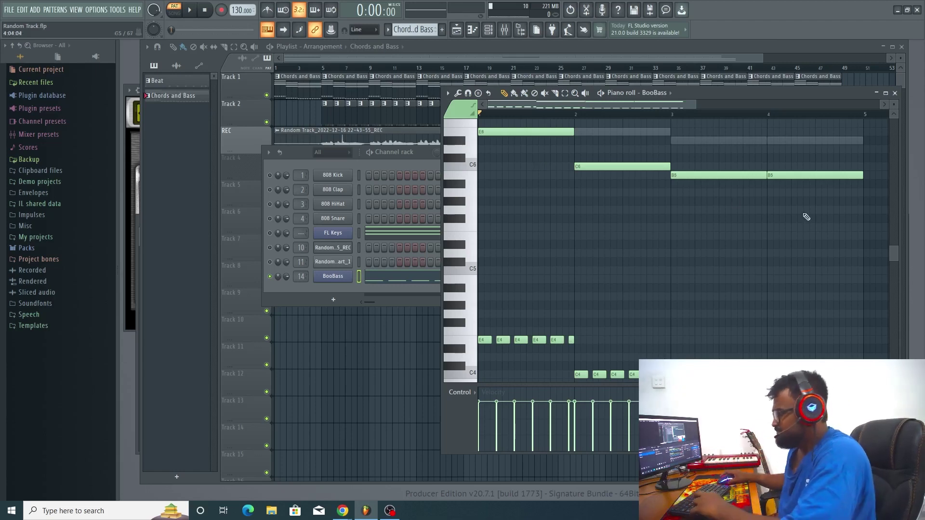
Delete the long upper root notes from the BooBass channel and clone the channel.
drag(846, 214, 535, 119)
key(Delete)
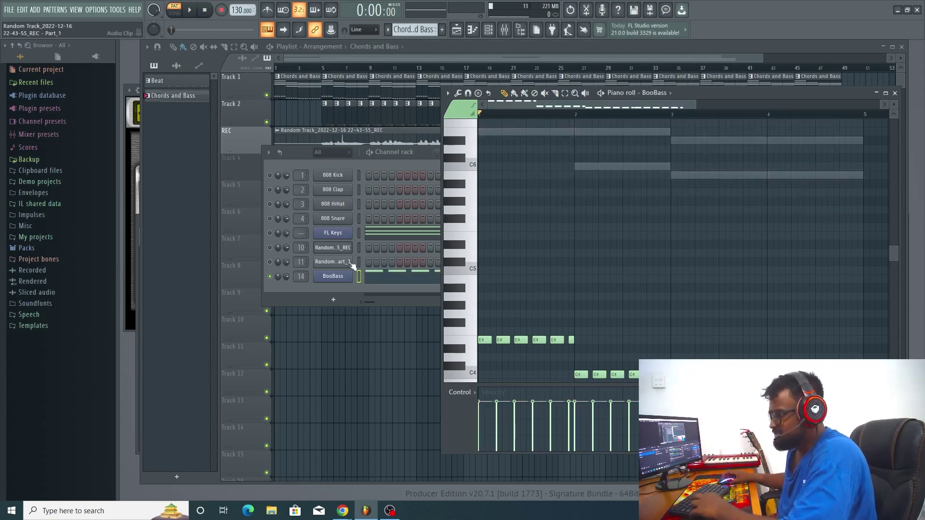
right_click(353, 273)
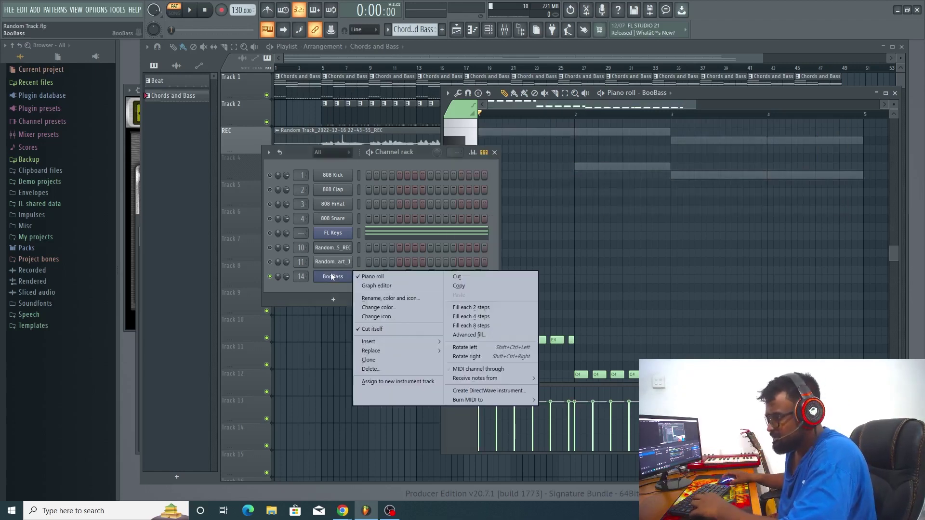
click(372, 360)
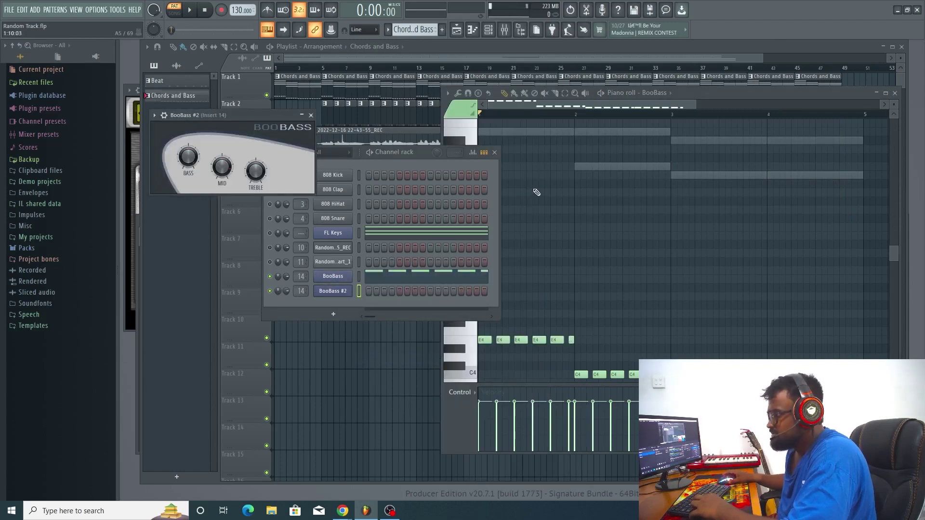
Try replacing the short repeated notes in the BooBass channel with the copied long root notes.
click(536, 192)
scroll(570, 299, down, 2)
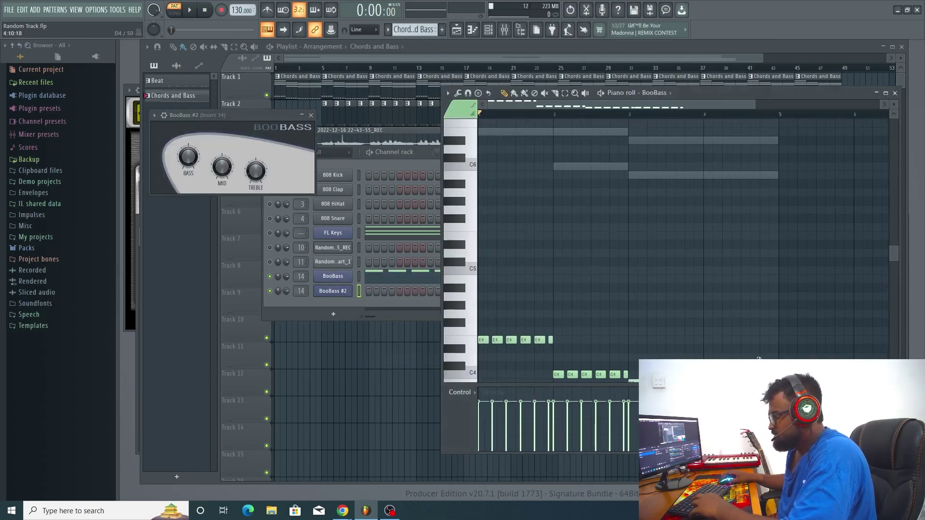
drag(787, 330, 322, 432)
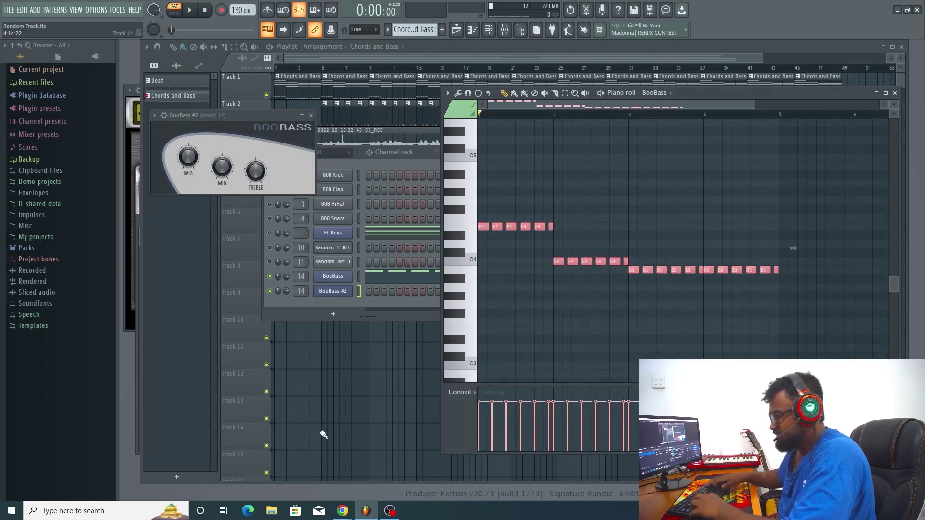
key(Delete)
key(ctrl+v)
scroll(647, 328, up, 6)
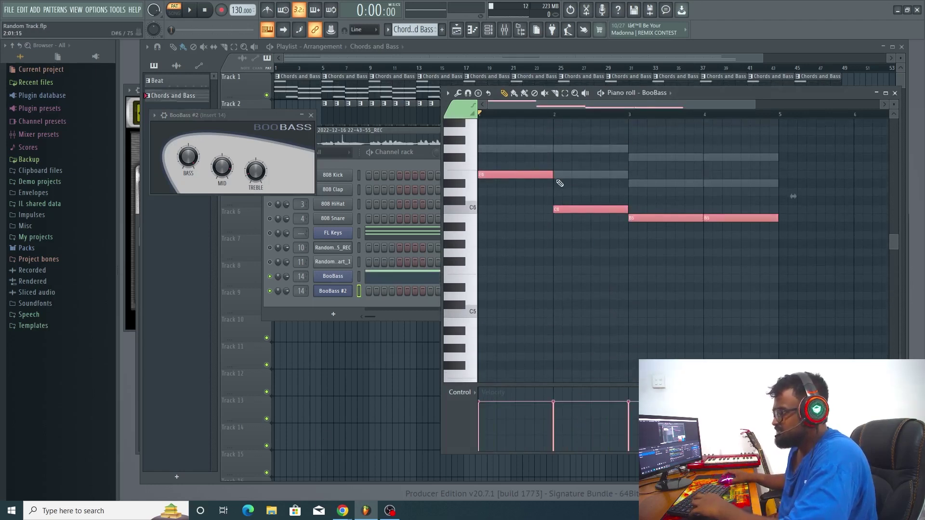
scroll(599, 216, up, 1)
key(ctrl+d)
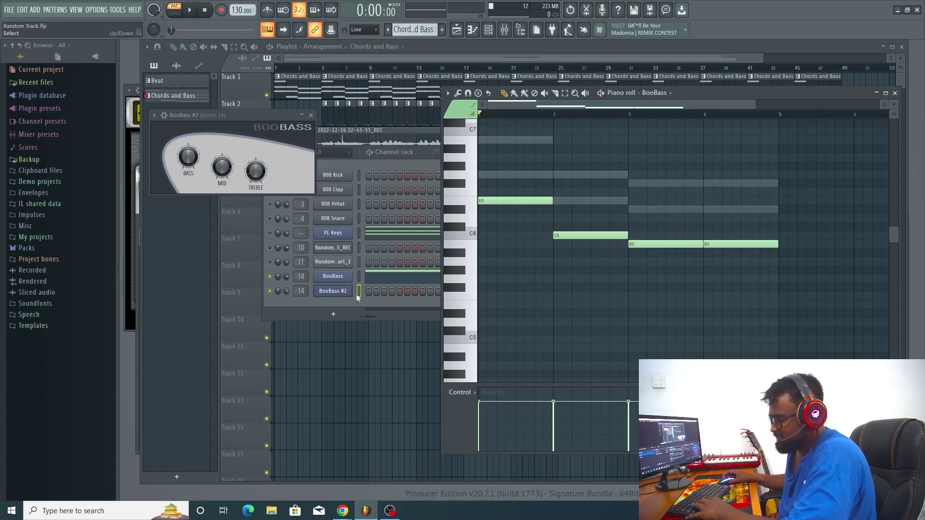
Reopen the BooBass piano roll and undo the paste of the long notes and the deletion of the short notes.
click(344, 282)
right_click(341, 281)
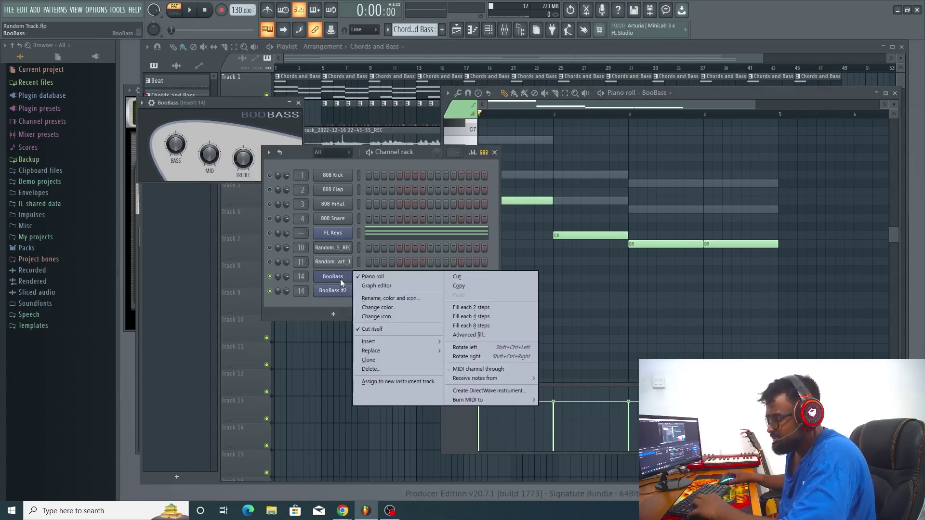
click(363, 279)
right_click(345, 278)
click(363, 278)
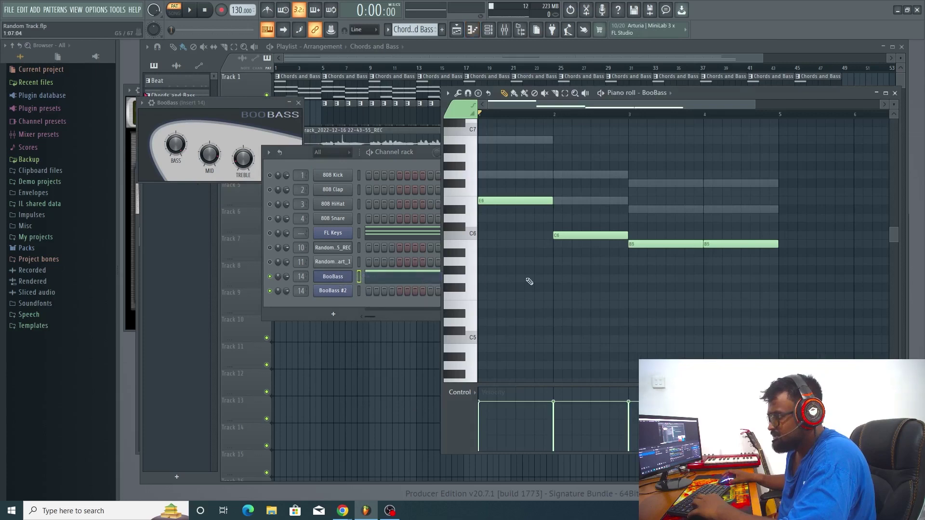
key(ctrl+z)
key(ctrl+z)
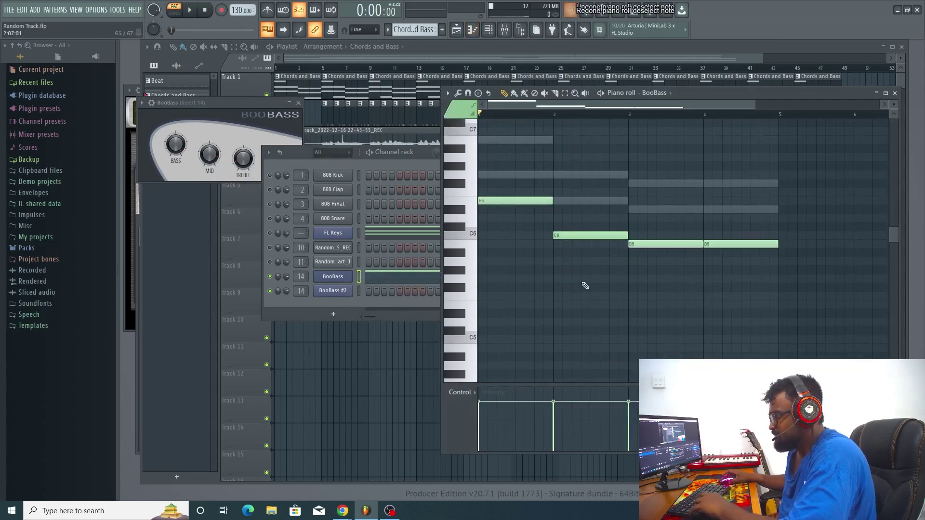
key(ctrl+z)
key(ctrl+z)
key(ctrl+alt+z)
key(ctrl+alt+z)
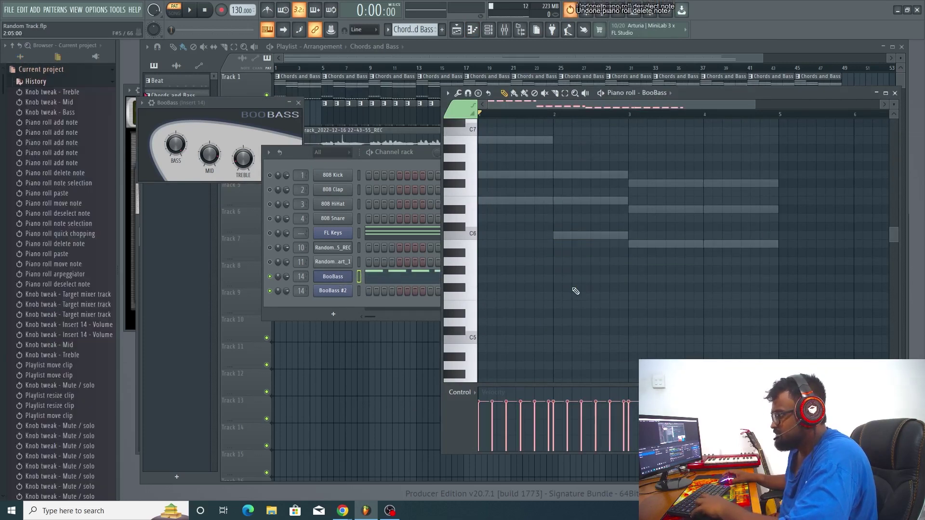
Paste the copied long root notes into the piano roll of the BooBass #2 channel.
scroll(575, 291, down, 3)
right_click(347, 292)
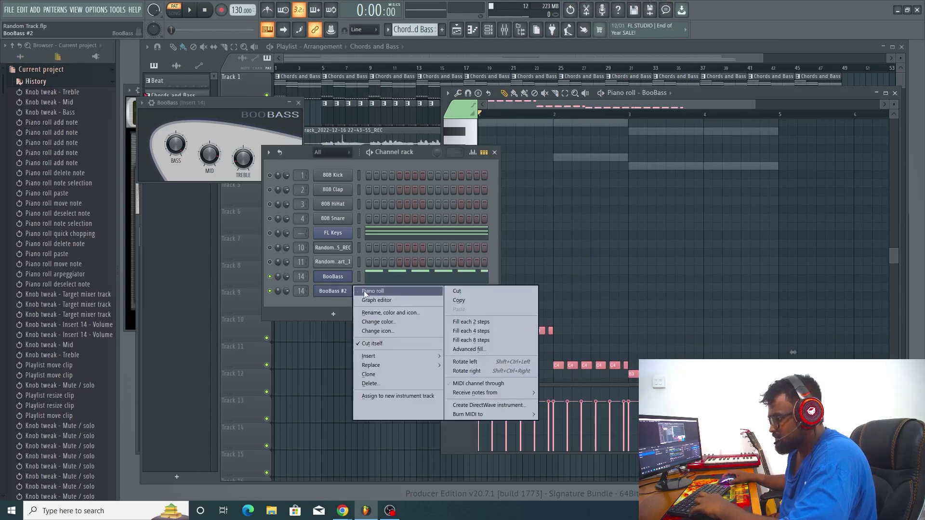
click(372, 291)
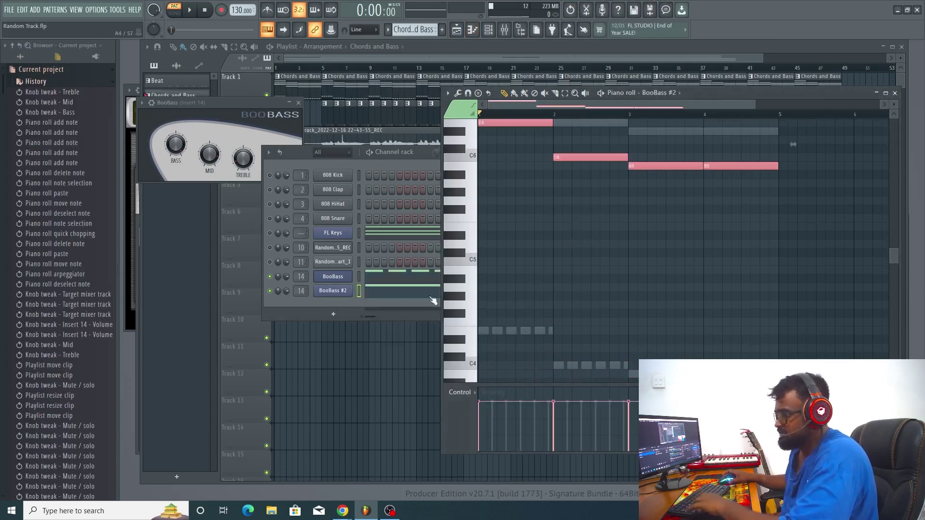
Compare the notes in the BooBass and BooBass #2 piano rolls and play both bass channels together.
right_click(346, 276)
click(372, 276)
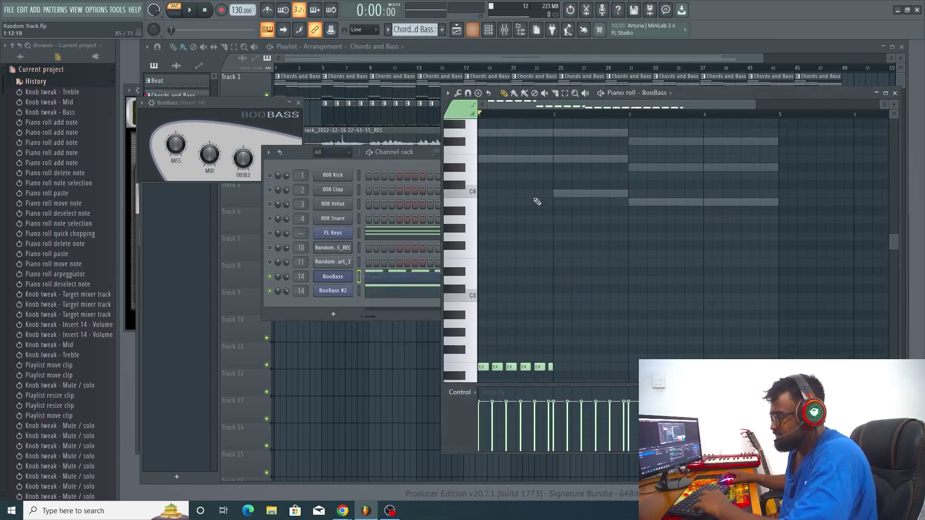
scroll(538, 201, down, 2)
right_click(349, 297)
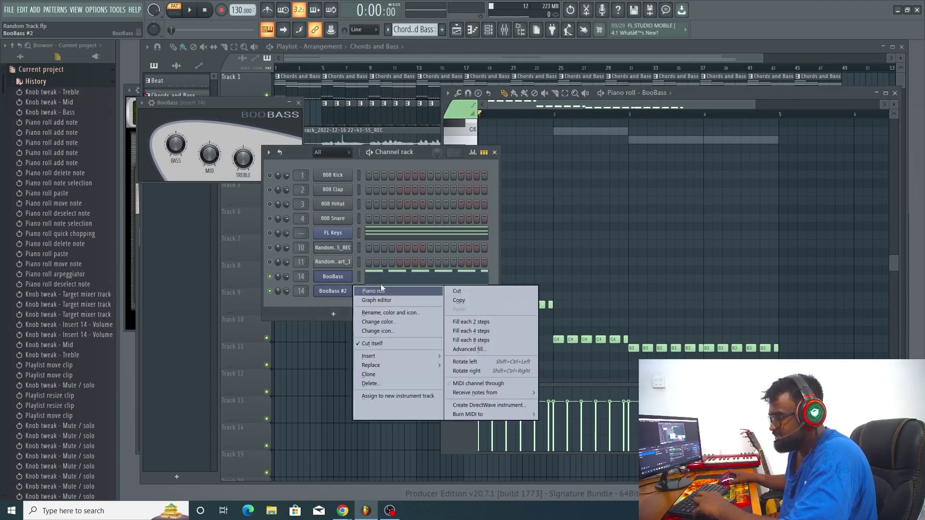
click(376, 298)
scroll(551, 202, up, 3)
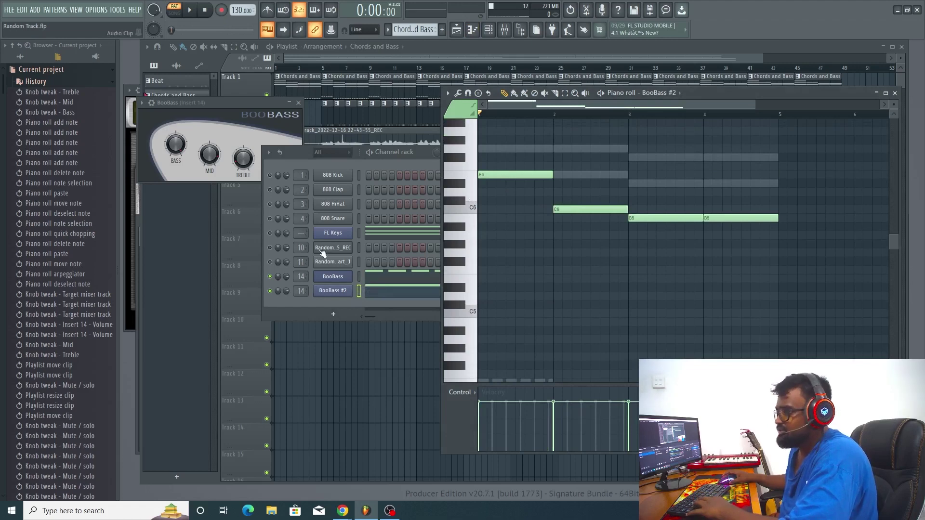
key(space)
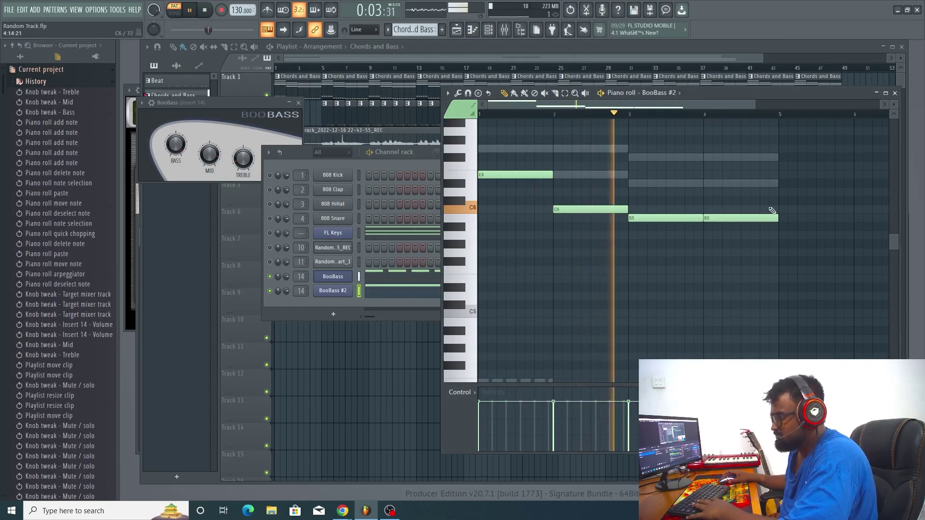
scroll(560, 226, up, 2)
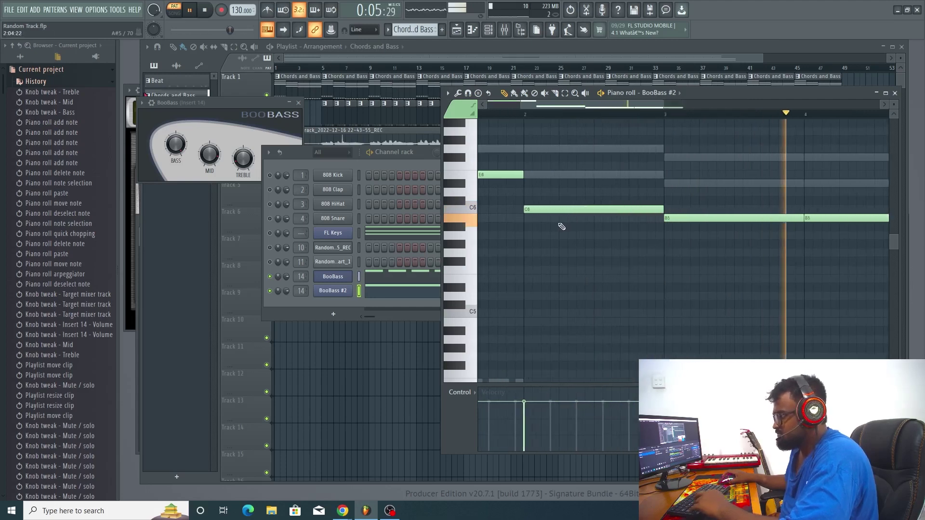
scroll(562, 226, down, 2)
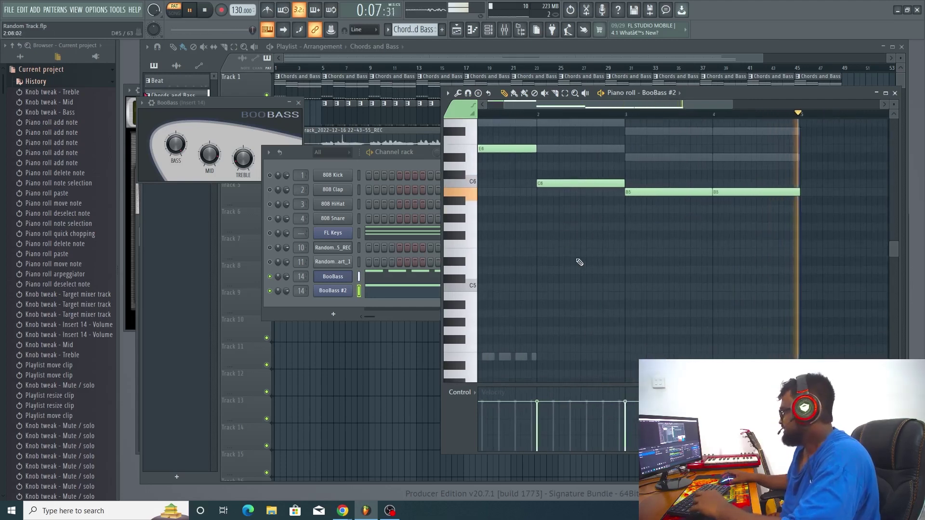
key(space)
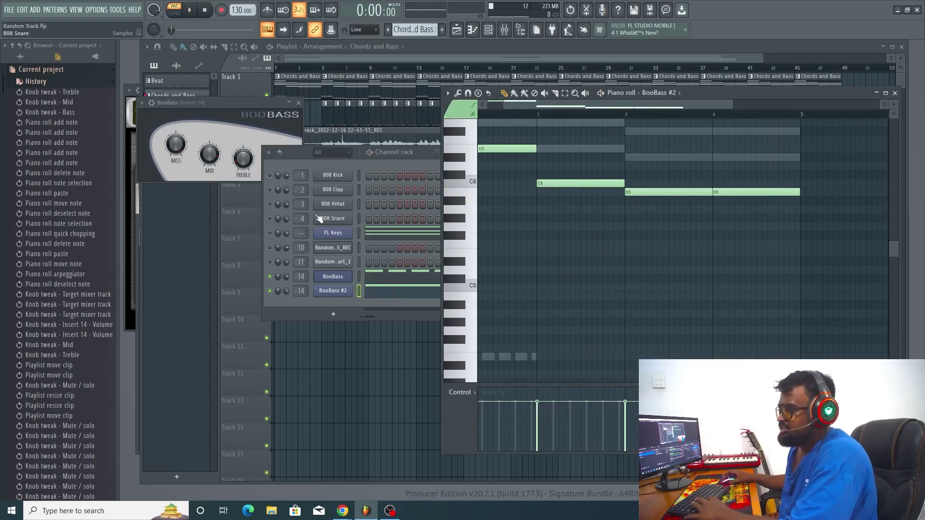
Open the channel settings of the recorded clip on the REC playlist track and show its mixer insert 10.
click(457, 30)
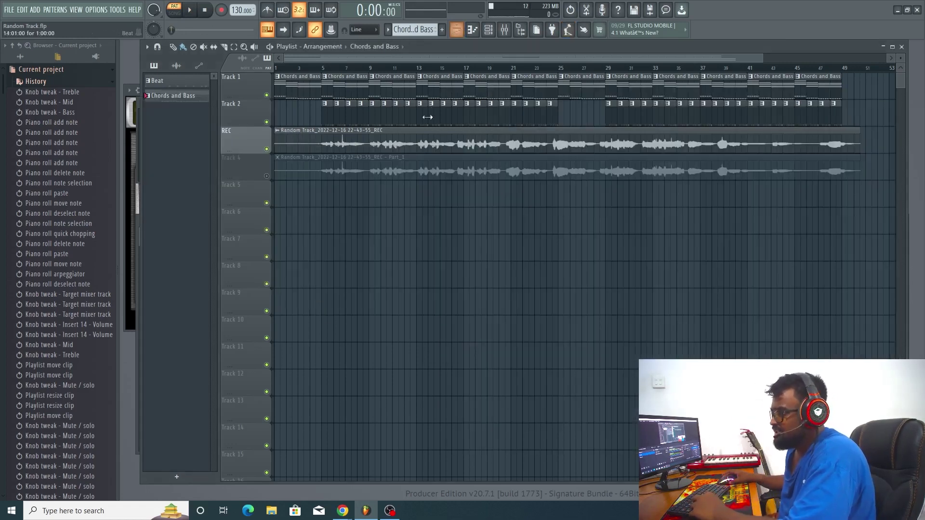
click(338, 144)
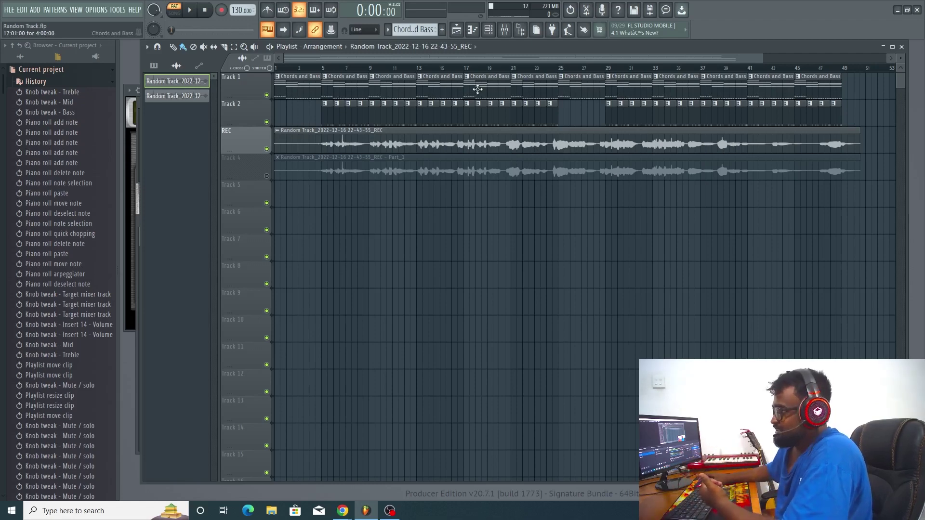
click(488, 30)
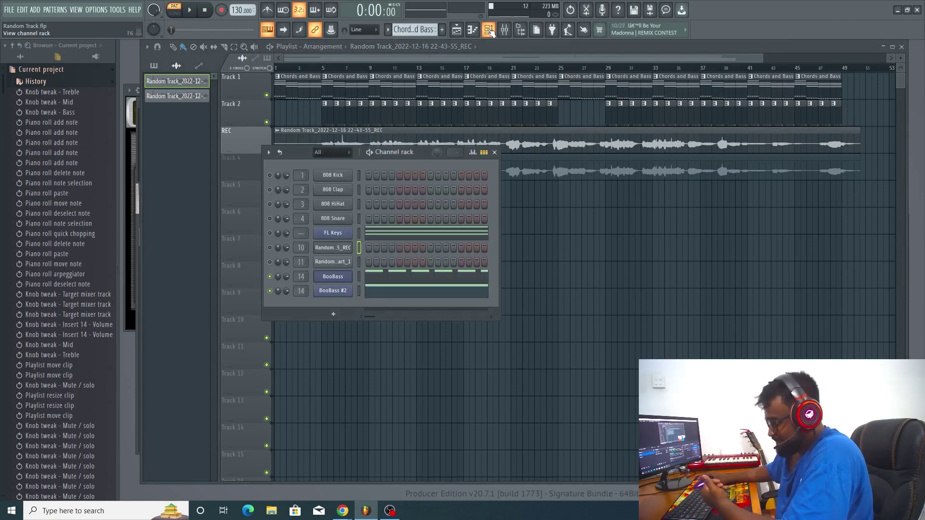
click(505, 30)
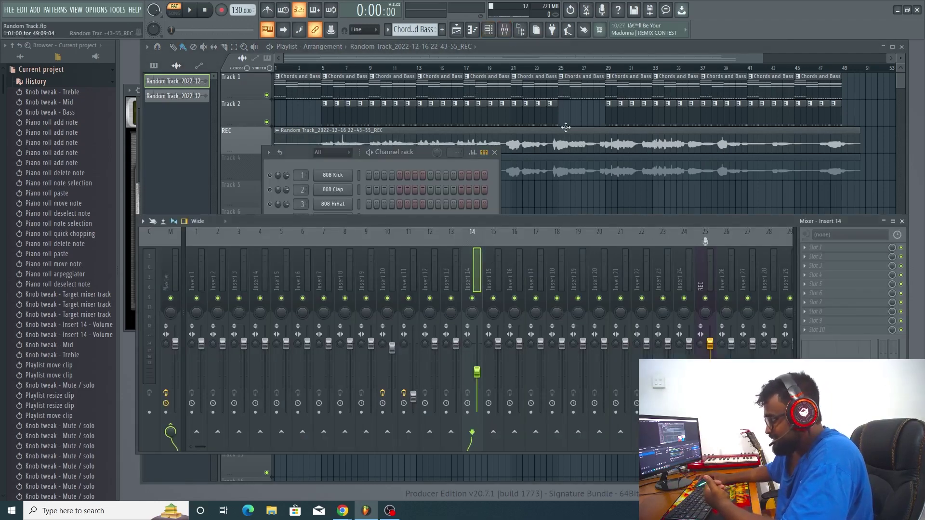
double_click(565, 129)
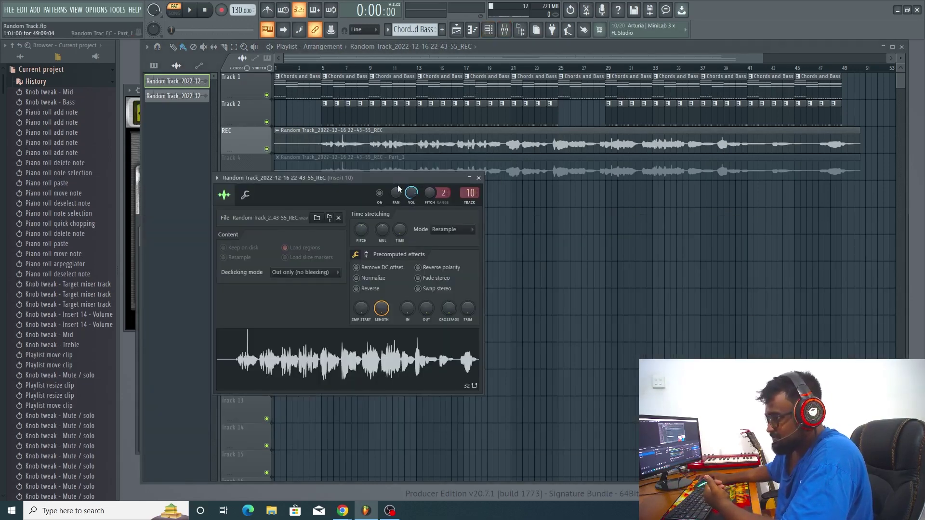
click(504, 30)
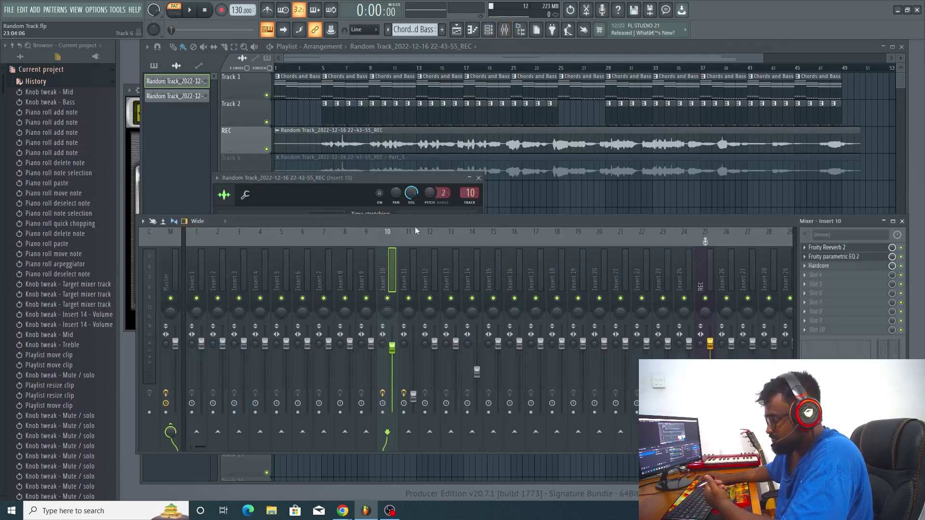
Turn off Fruity Reeverb 2, Fruity parametric EQ 2 and Hardcore on mixer insert 10 and briefly test the playback.
click(901, 266)
click(901, 256)
click(901, 247)
key(space)
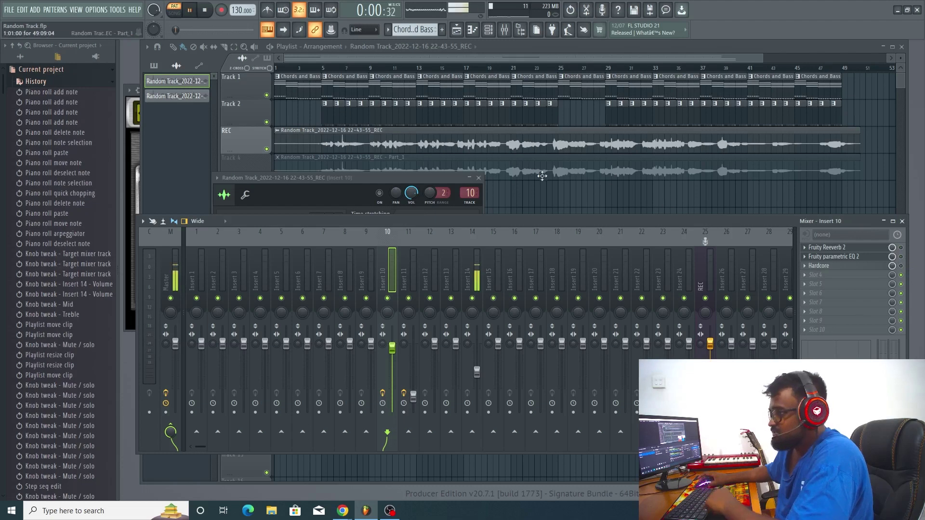
key(space)
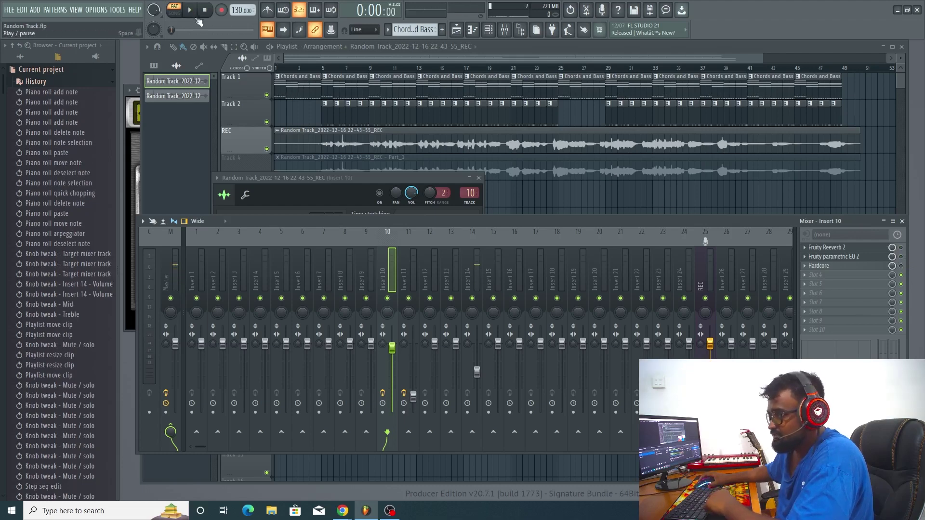
Solo mixer insert 10 and briefly play the pattern to check the recorded vocal's output.
click(174, 13)
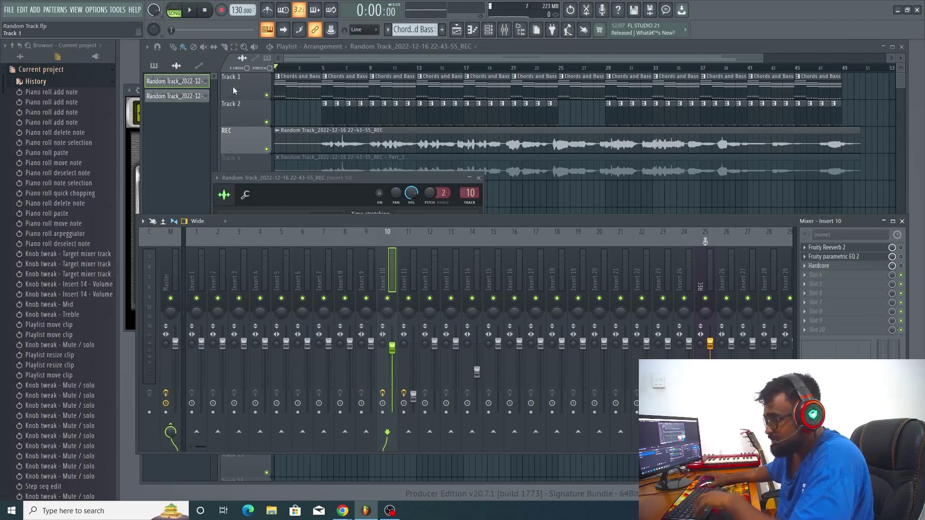
key(l)
right_click(388, 298)
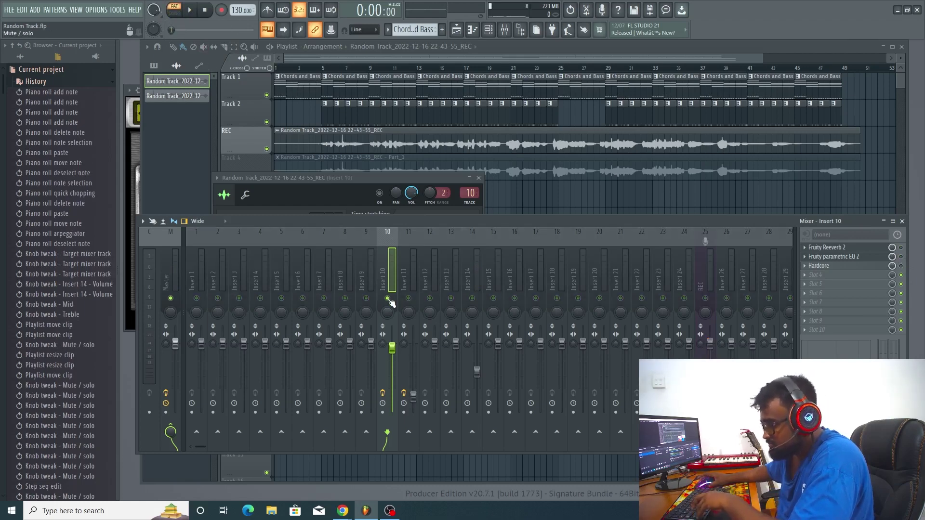
right_click(389, 299)
right_click(389, 299)
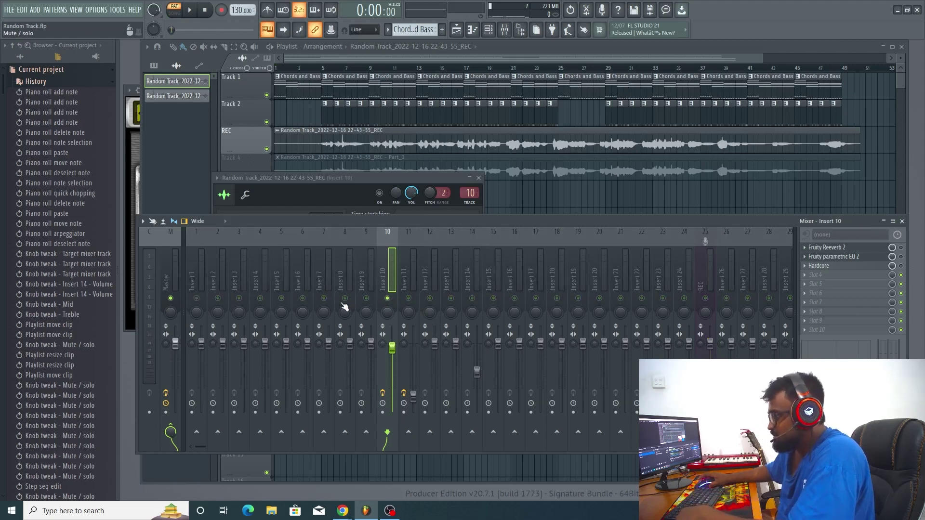
key(space)
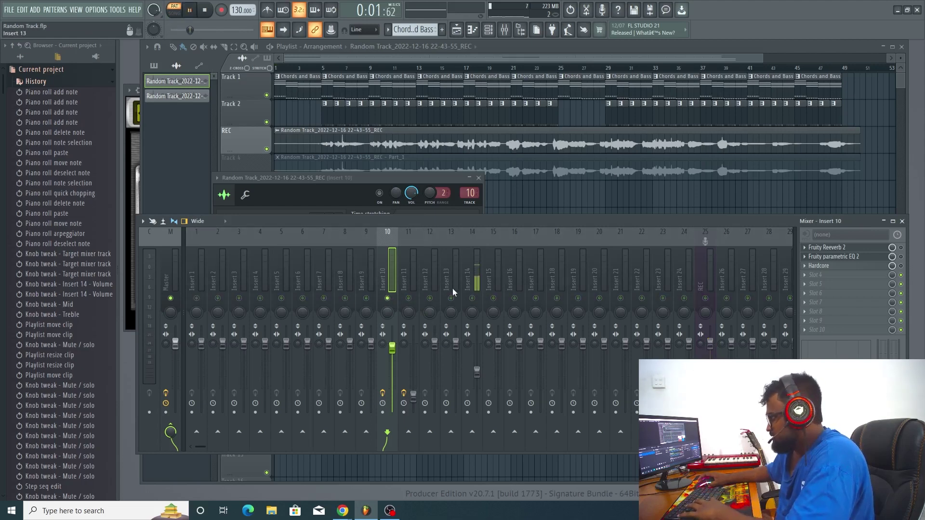
key(space)
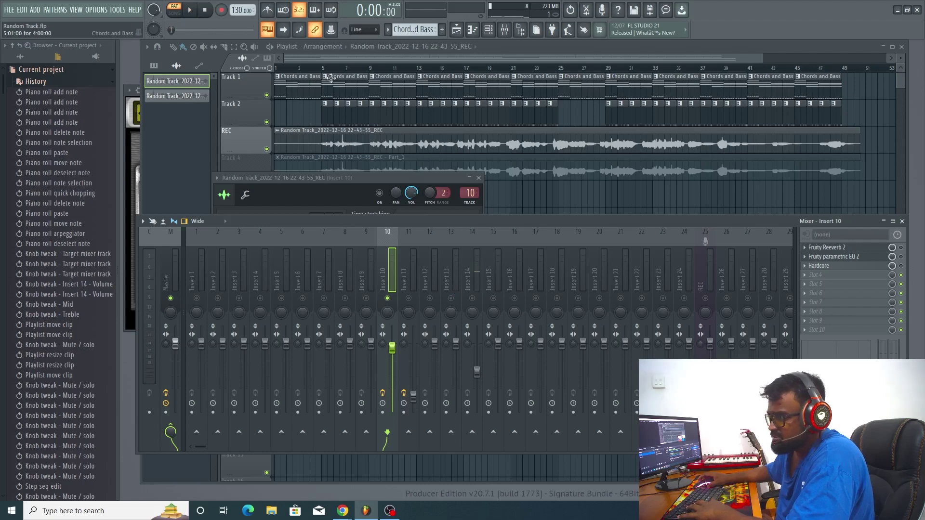
Switch playback to song mode, play the arrangement from just before bar 5, and bring up the mixer.
key(l)
click(316, 69)
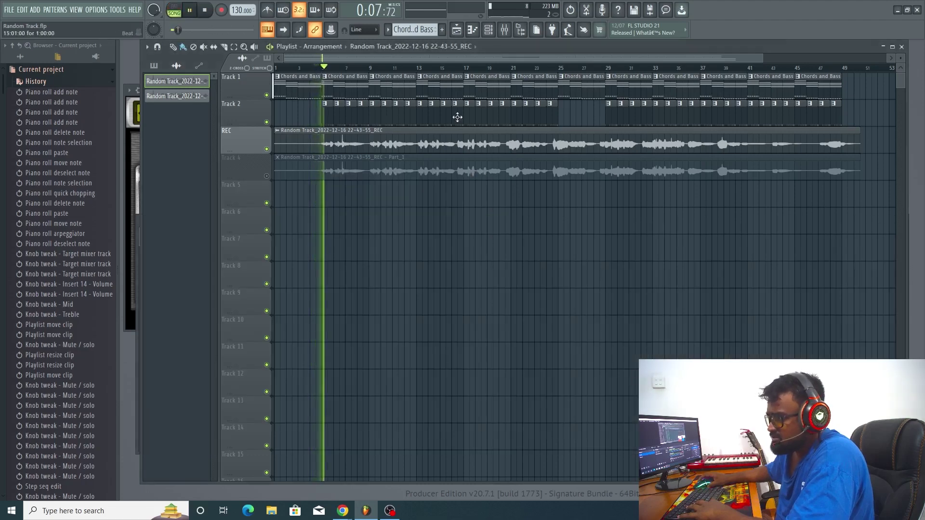
click(506, 30)
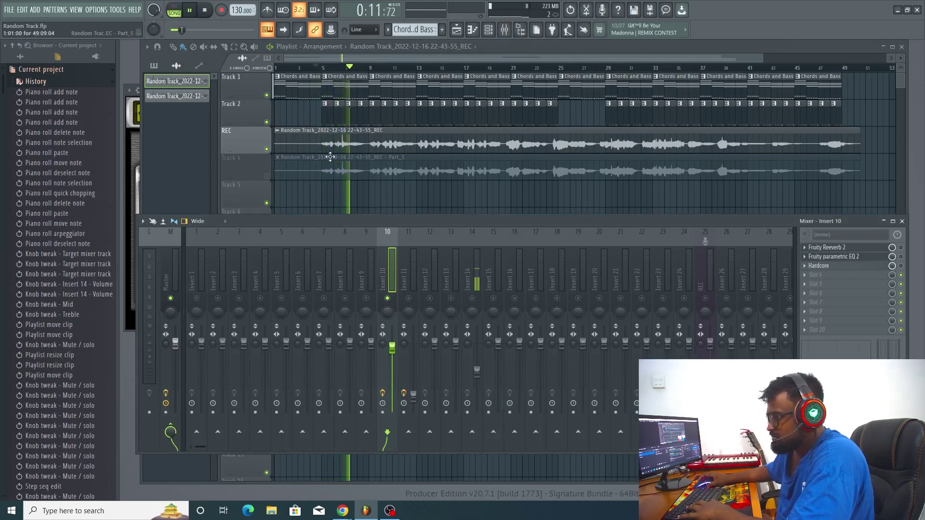
Recheck the mixer routing of the recorded clip on the REC track and unsolo insert 10.
click(290, 146)
double_click(290, 146)
click(290, 145)
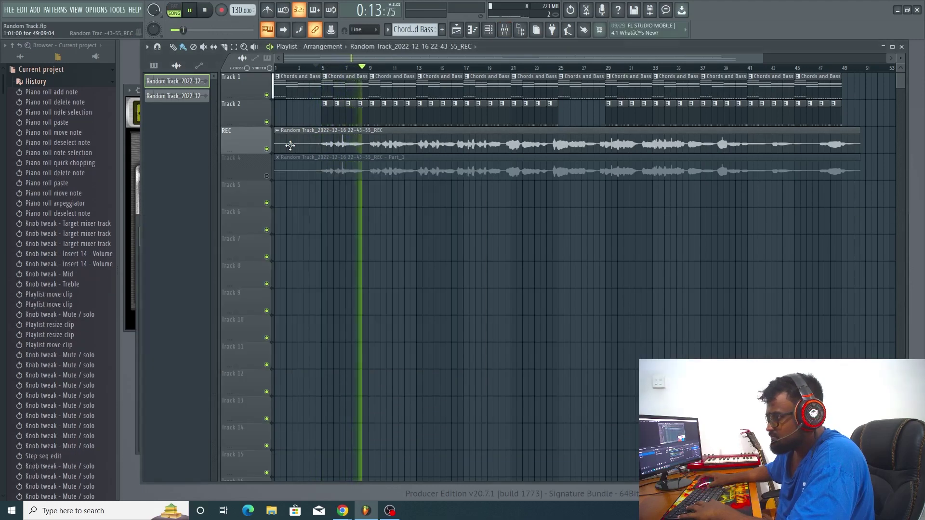
click(504, 30)
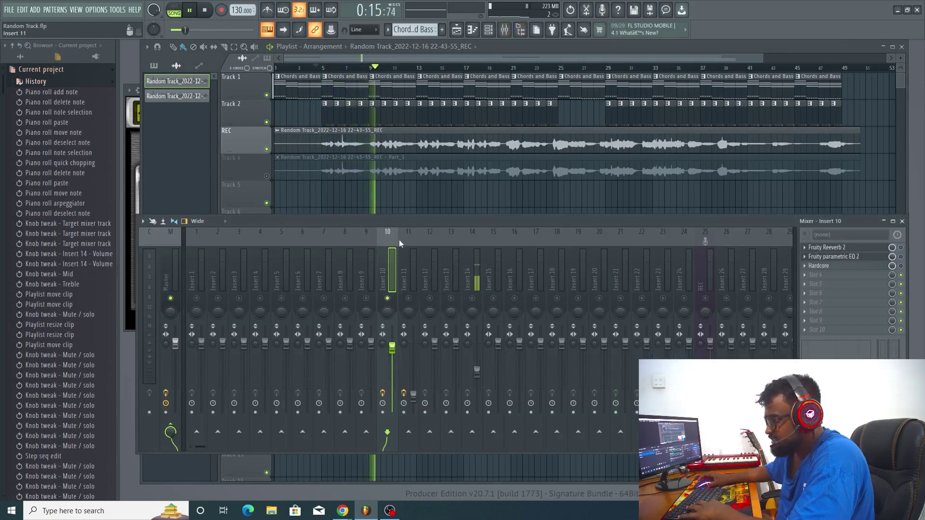
right_click(388, 299)
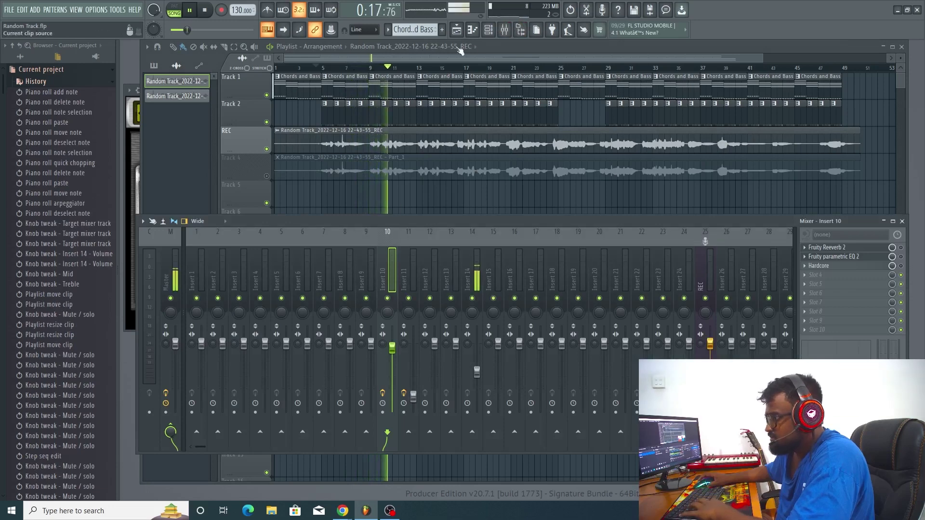
Show all channels in the channel rack, unmute every one of them and stop the playback.
click(495, 35)
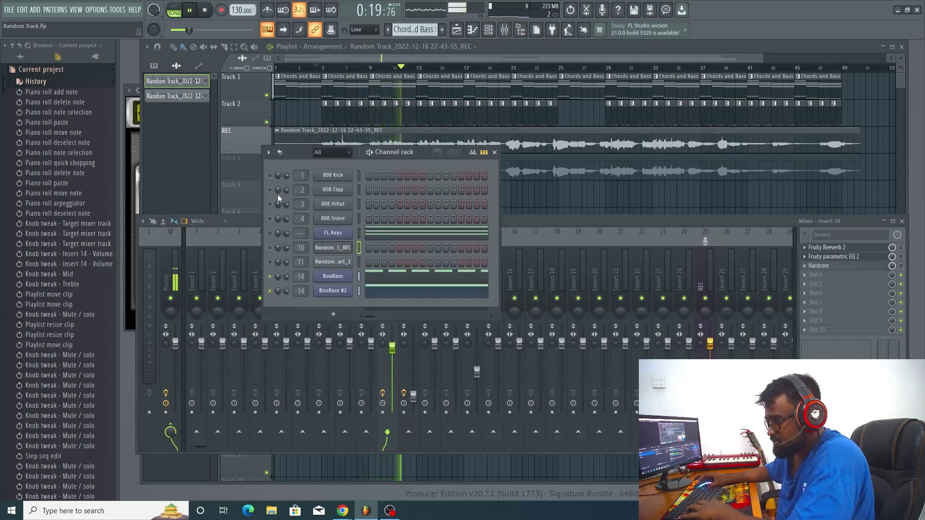
click(318, 153)
click(324, 176)
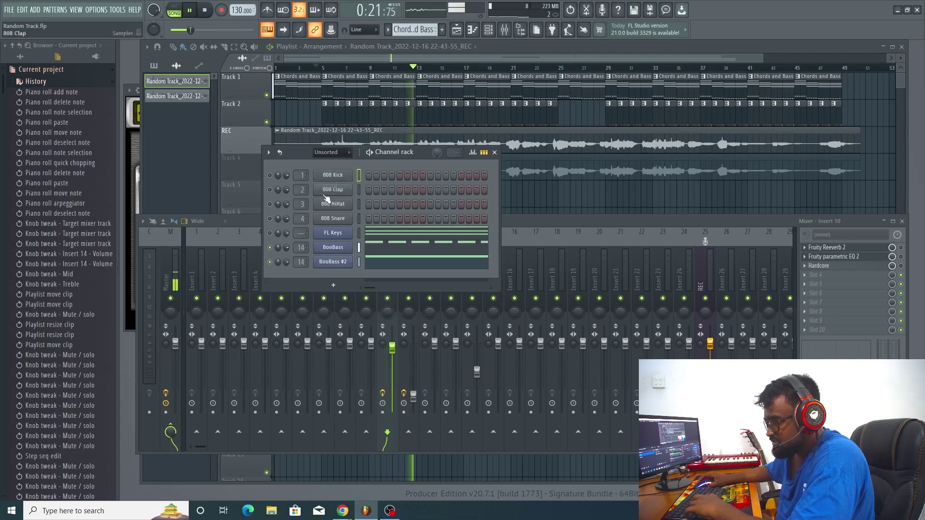
click(331, 152)
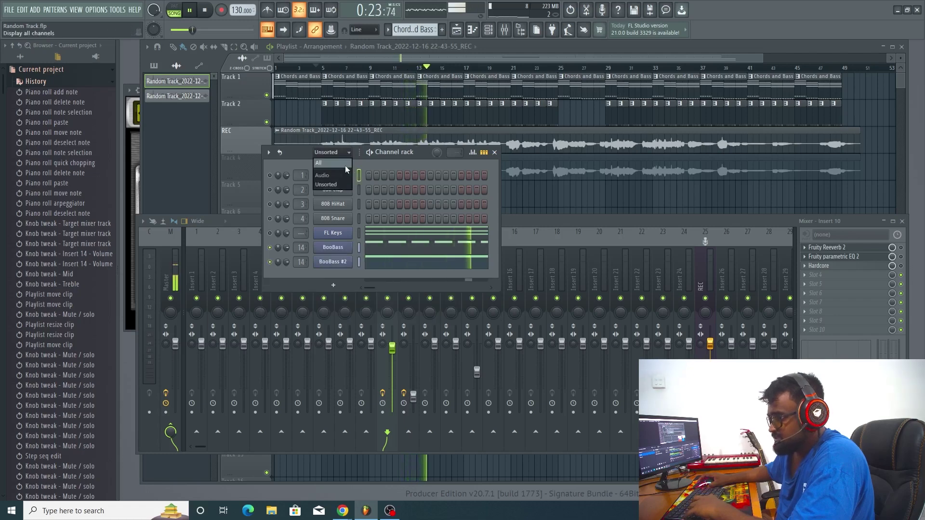
click(319, 163)
right_click(271, 175)
right_click(270, 175)
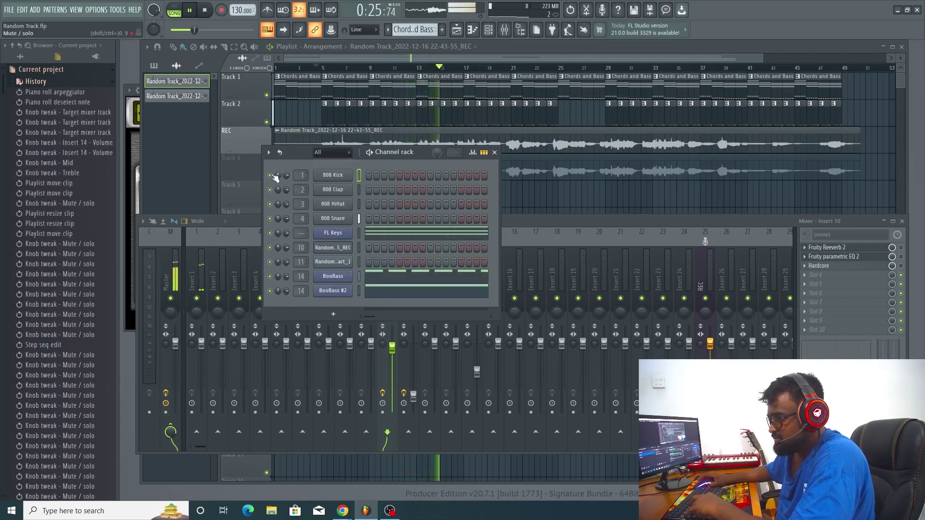
key(space)
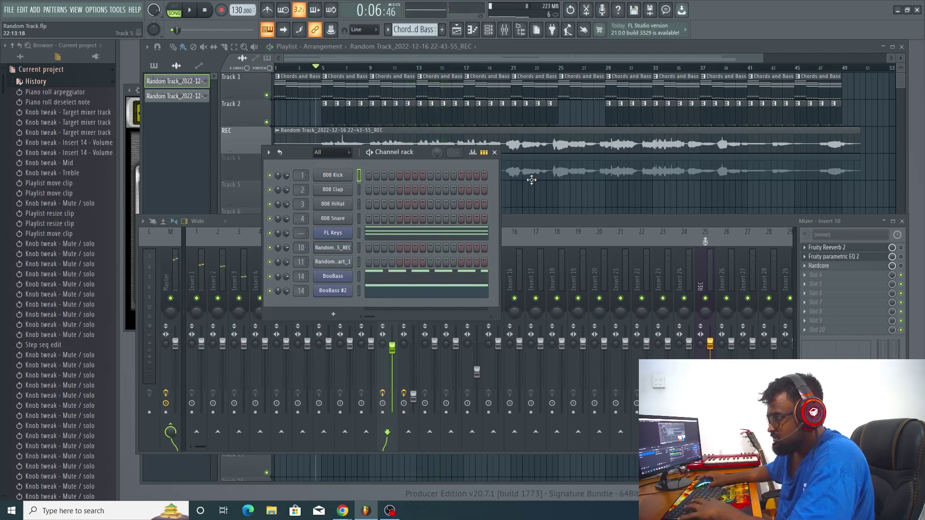
Turn on Fruity Reeverb 2, Fruity parametric EQ 2 and Hardcore on the recorded clip's insert 10 and play the song.
click(518, 140)
double_click(519, 140)
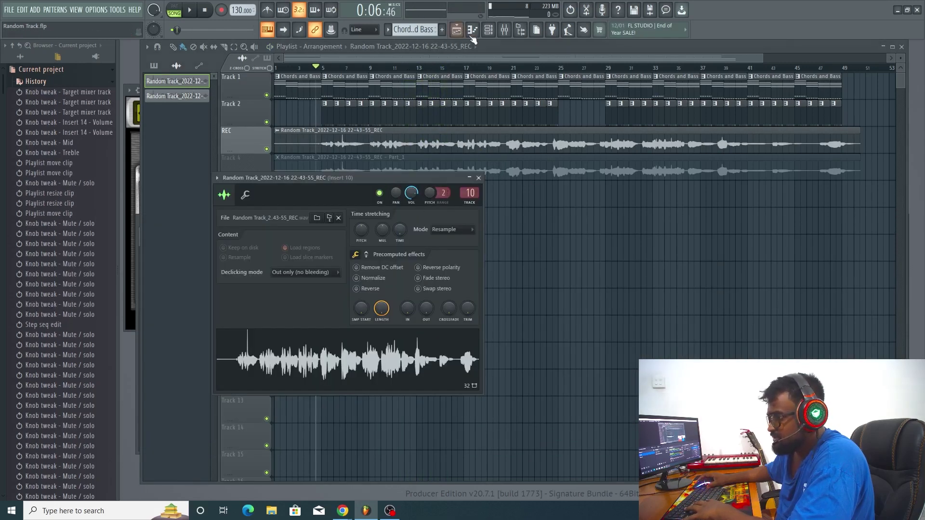
click(503, 32)
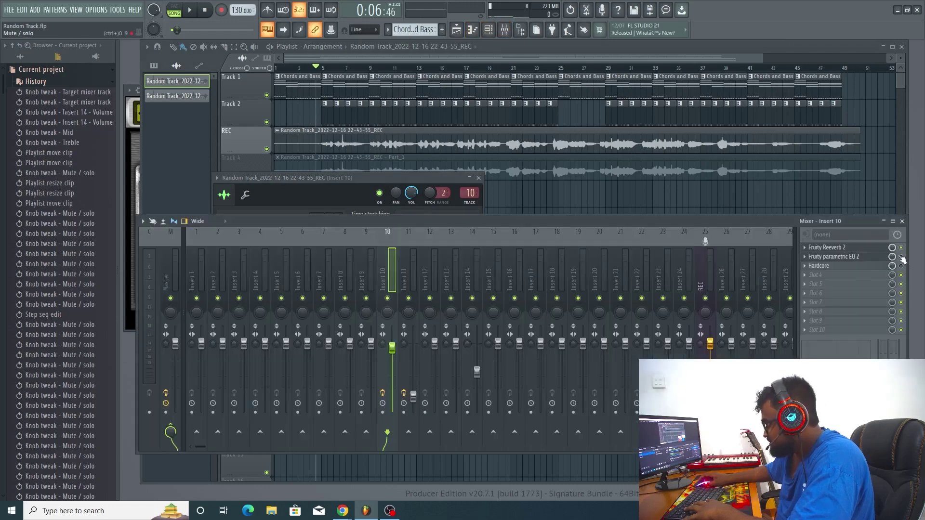
key(space)
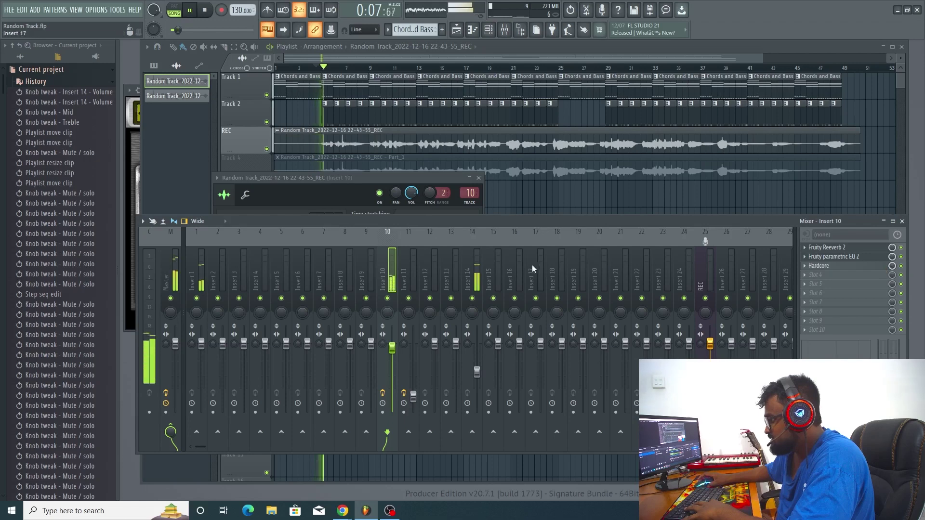
key(space)
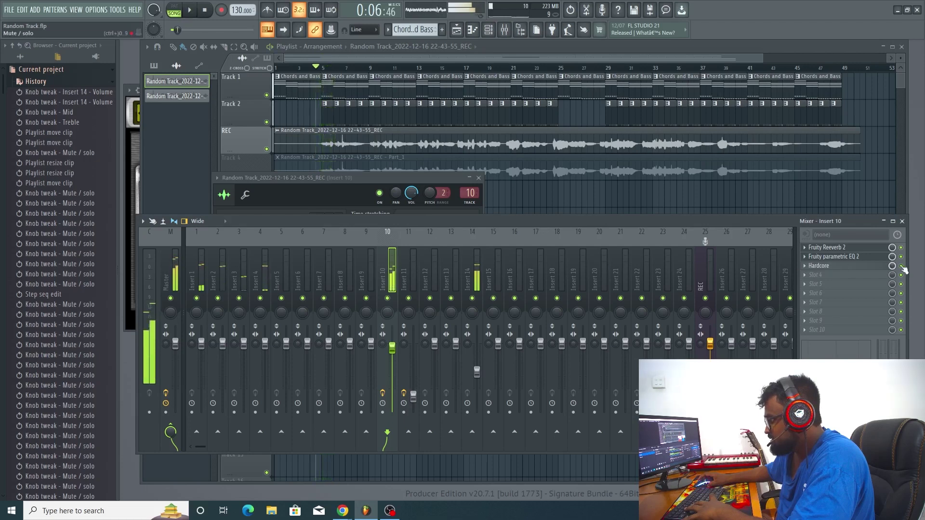
click(901, 266)
key(space)
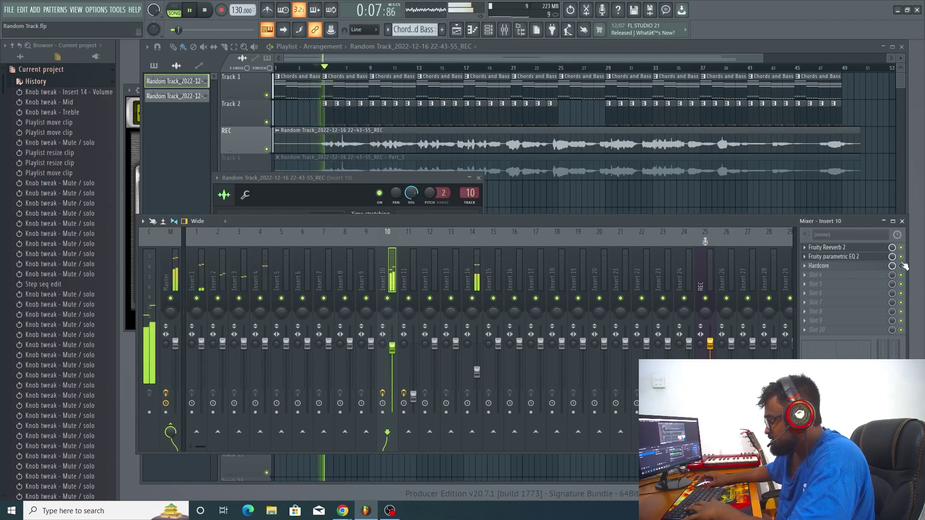
Turn off the three effects on insert 10, solo the REC playlist track and play the dry vocal from just before bar 5.
click(901, 257)
click(901, 257)
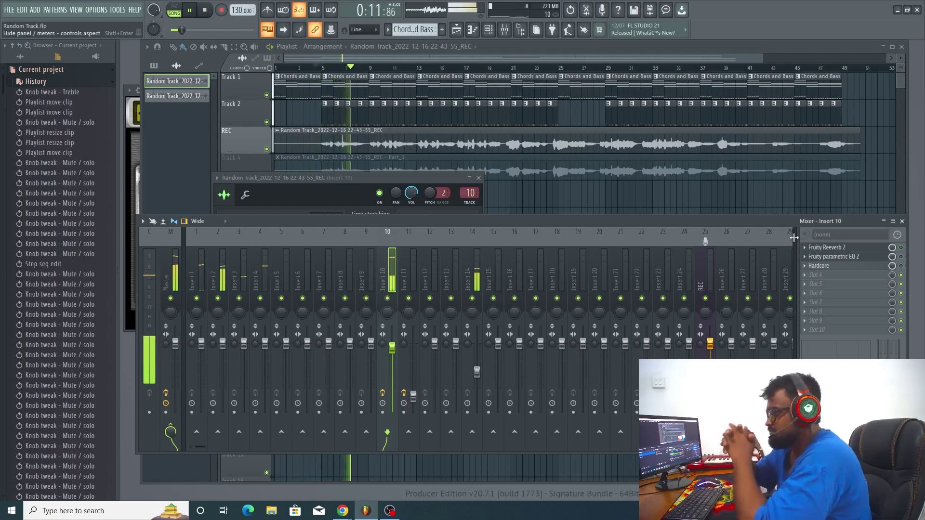
right_click(267, 149)
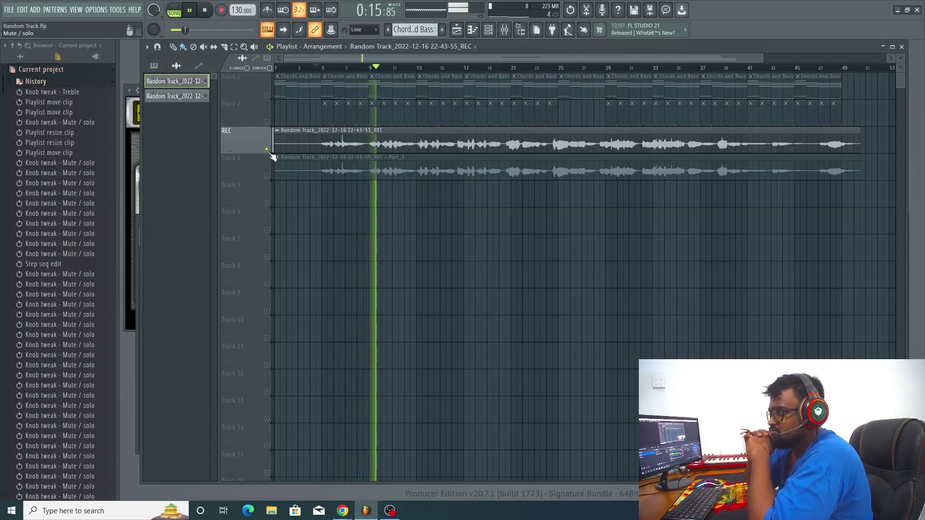
key(space)
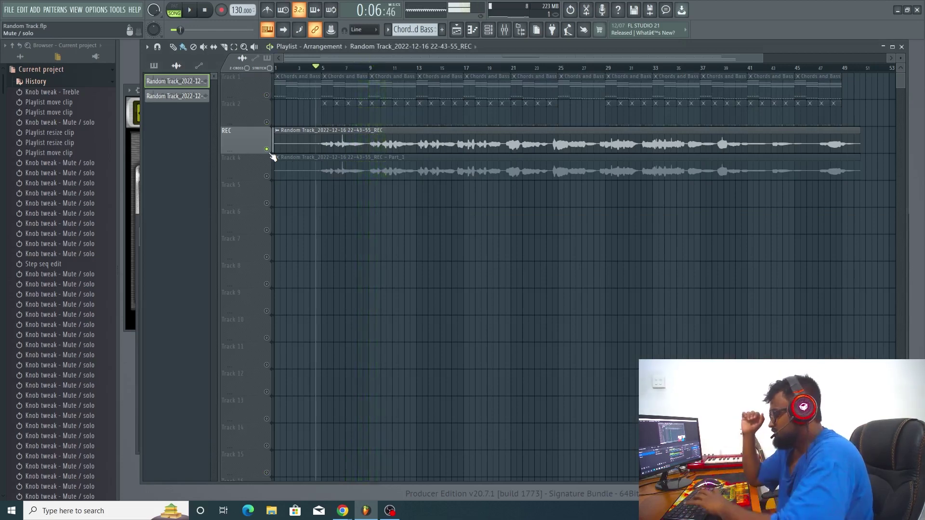
key(space)
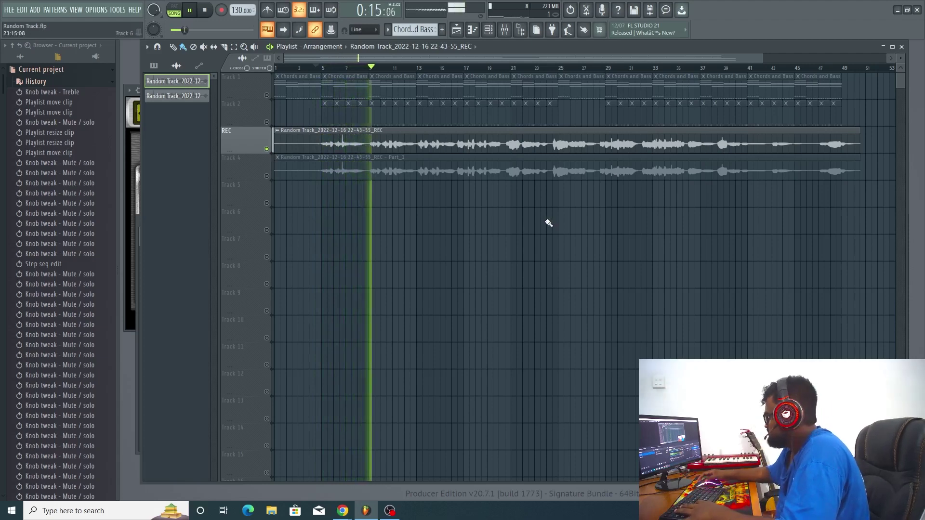
key(space)
Check the recorded clip's mixer routing in its channel settings and reposition the mixer window showing insert 10.
click(504, 30)
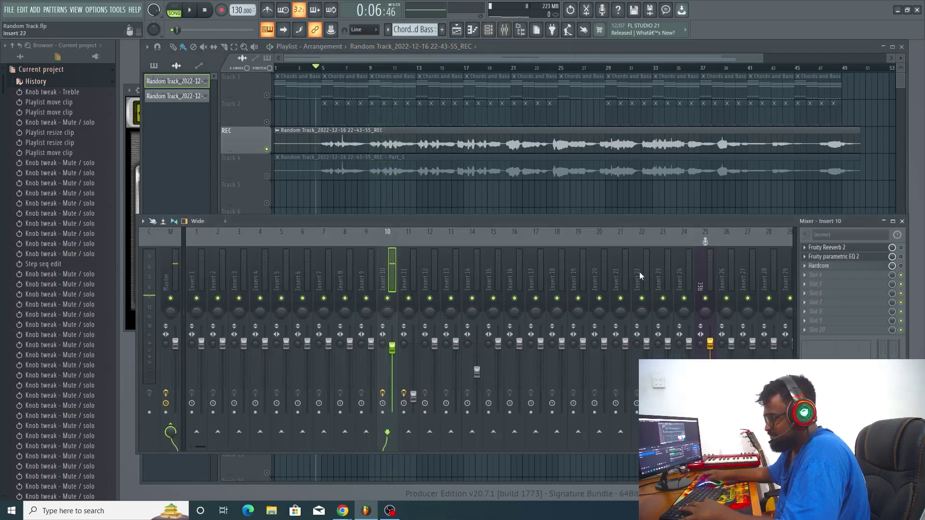
click(361, 145)
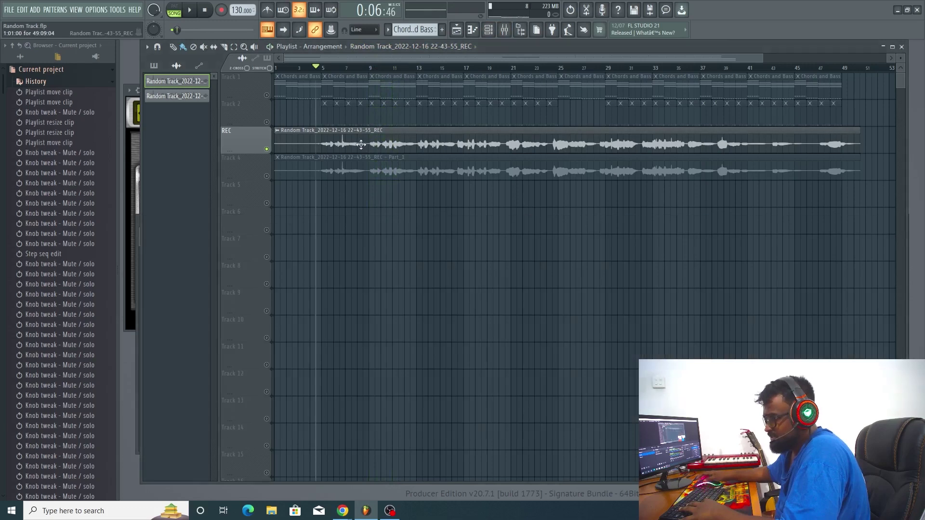
double_click(358, 143)
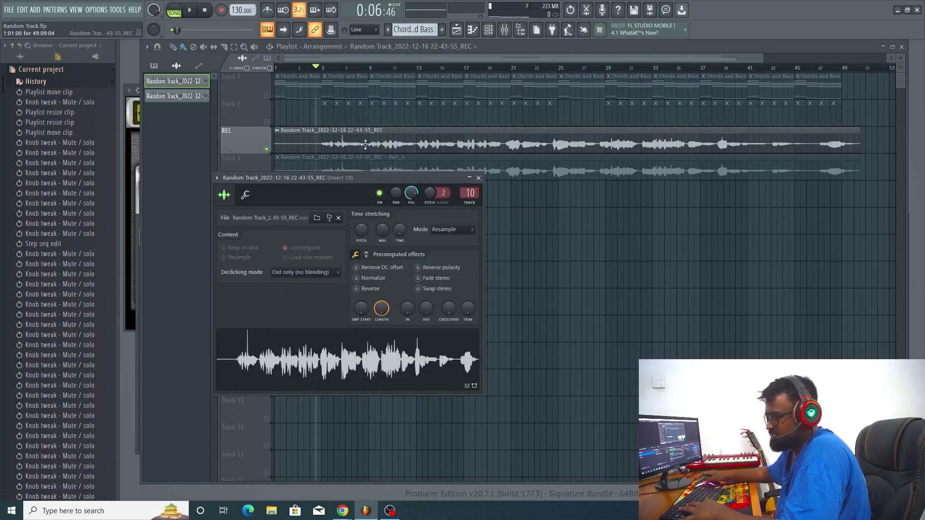
double_click(471, 193)
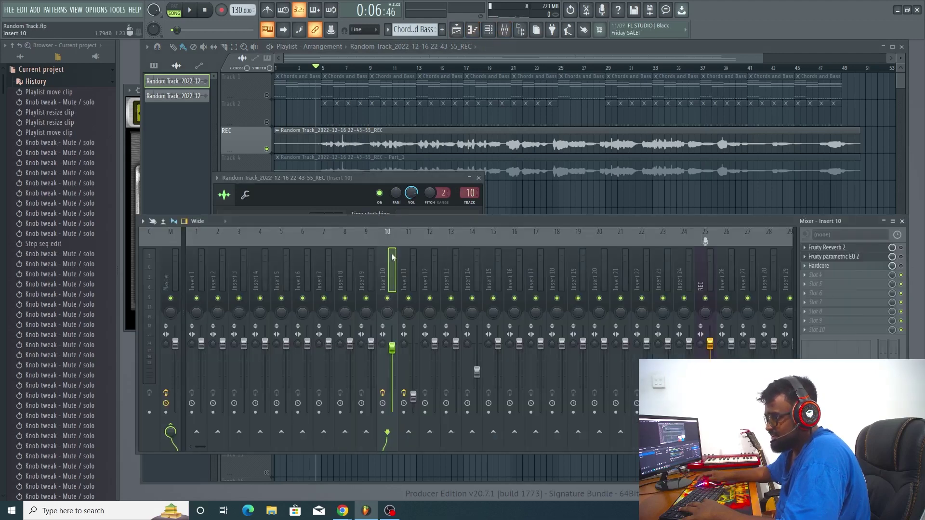
click(505, 30)
click(505, 30)
drag(442, 221, 329, 252)
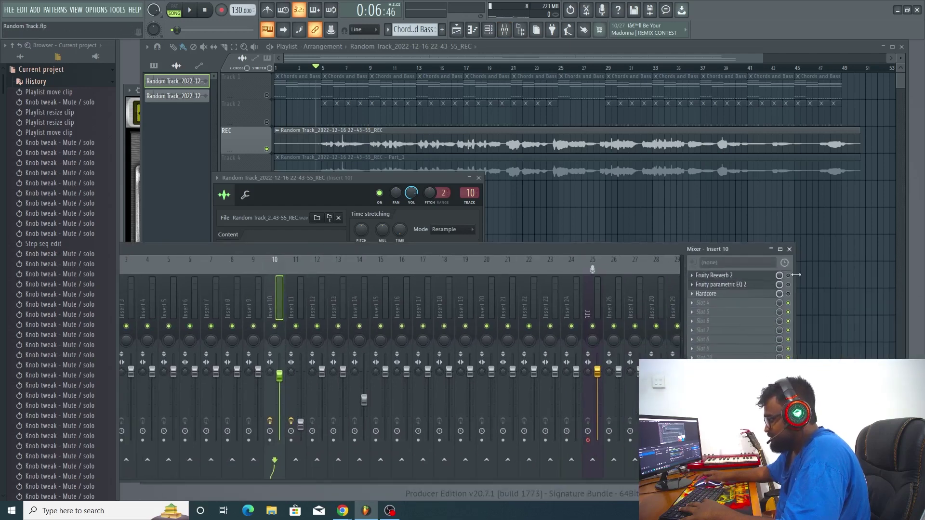
Turn on Fruity Reeverb 2 on insert 10 and slightly raise bands 2 and 7 in Fruity parametric EQ 2.
click(763, 275)
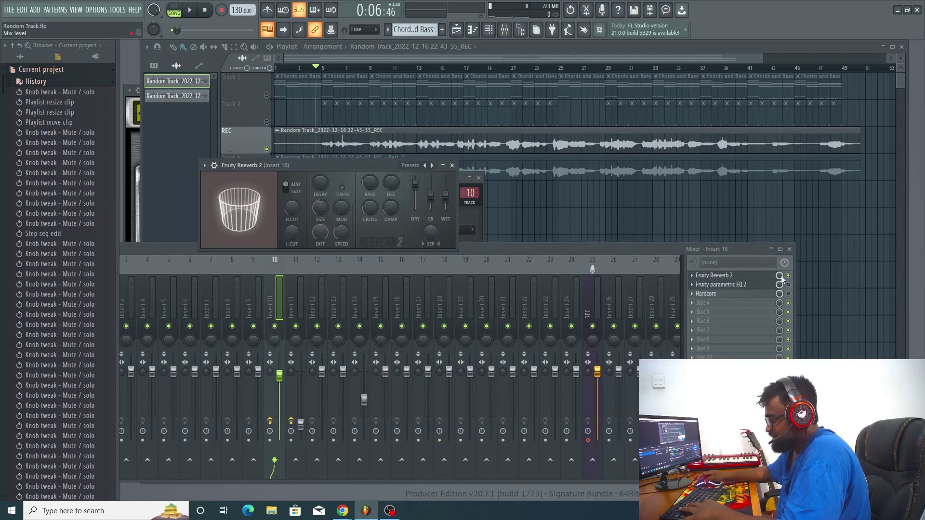
click(745, 286)
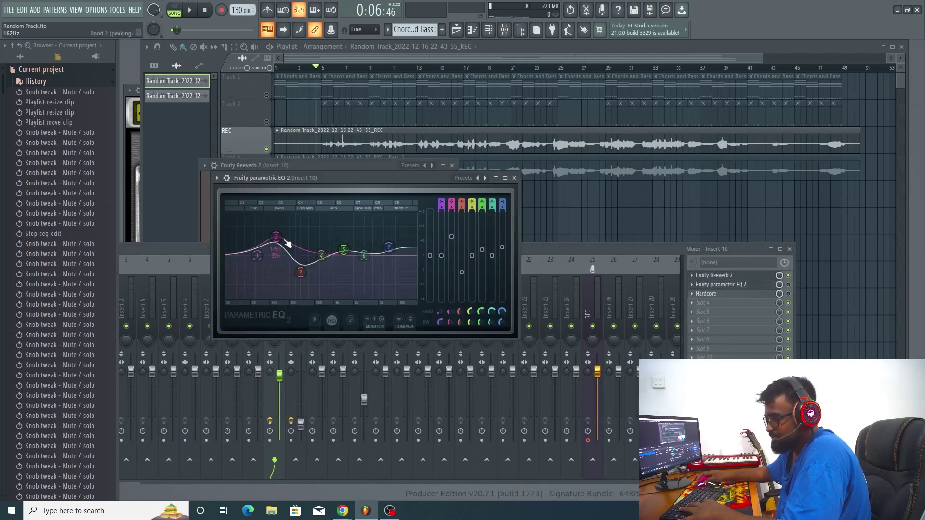
drag(282, 239, 277, 235)
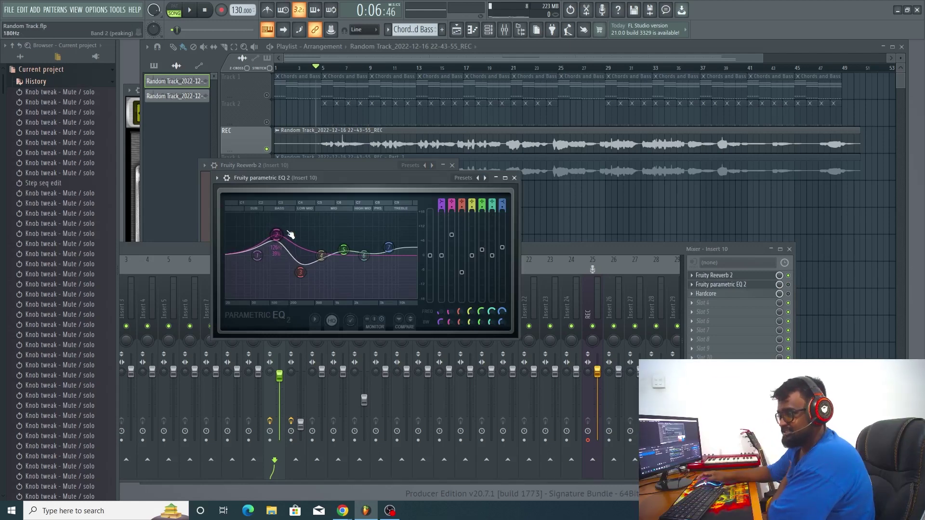
drag(388, 247, 388, 243)
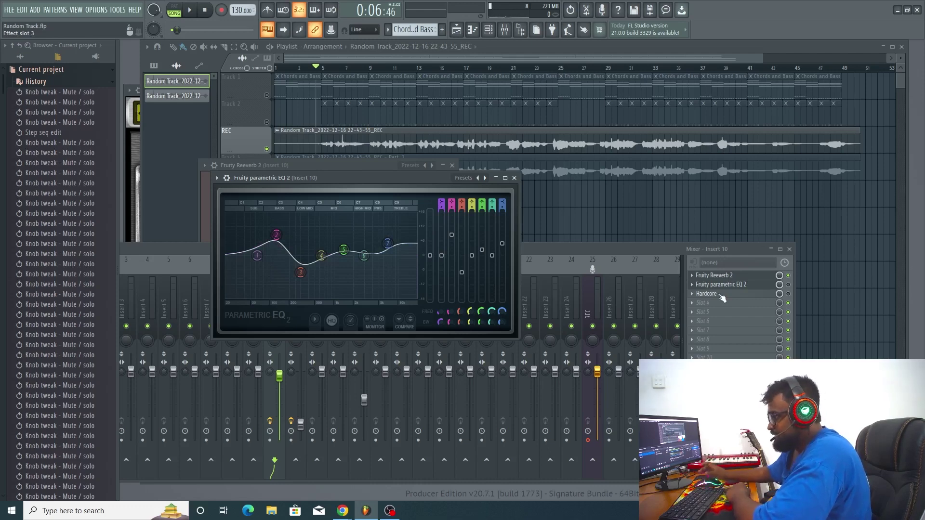
Open Hardcore on insert 10, reposition its window and turn on both Fruity parametric EQ 2 and Hardcore.
click(721, 295)
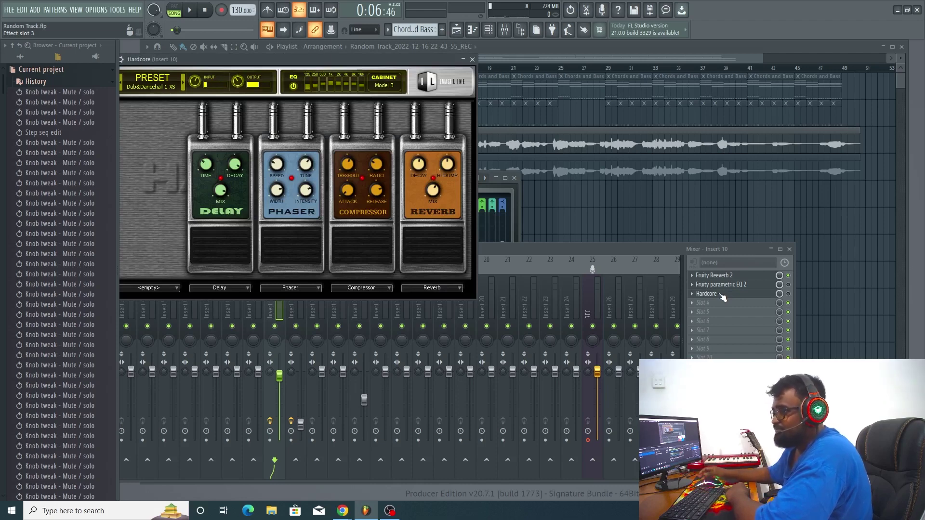
drag(255, 63, 296, 78)
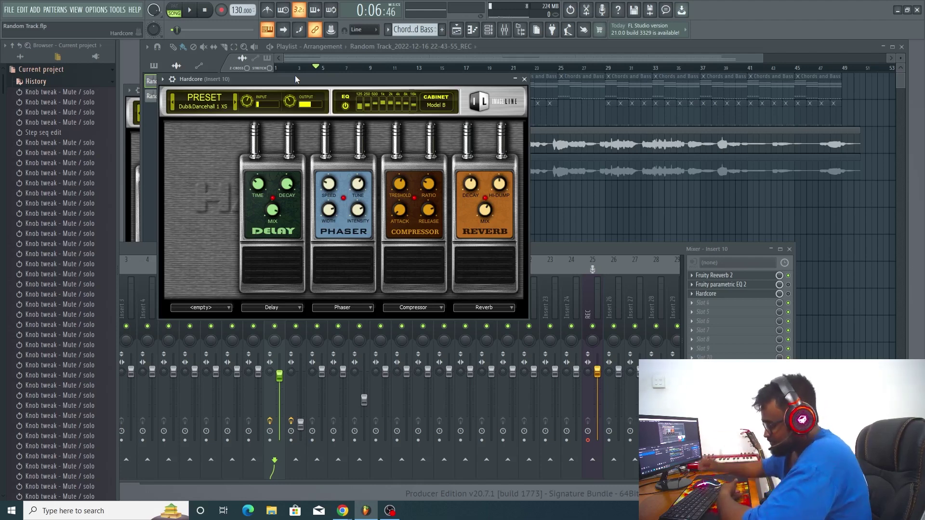
click(793, 292)
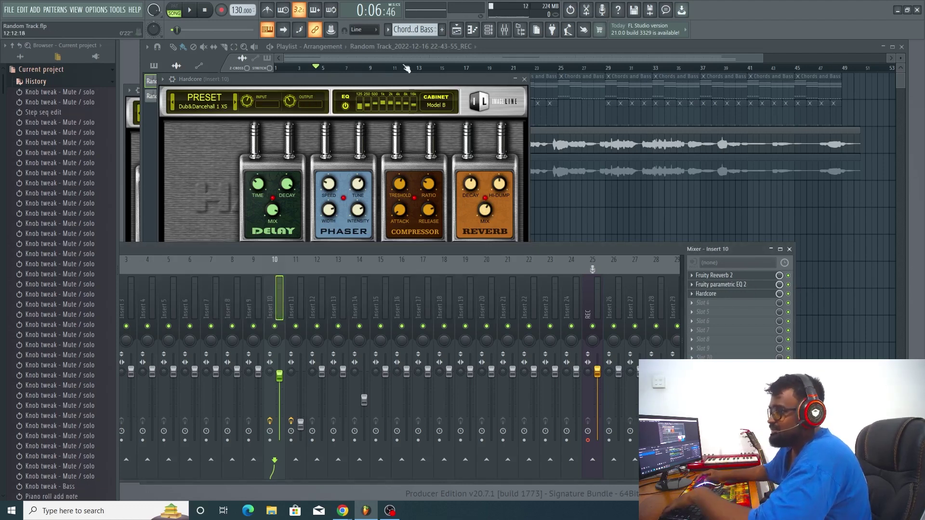
Play the soloed vocal with the insert 10 effects on, and bring the mixer and Hardcore back into view.
key(space)
click(423, 56)
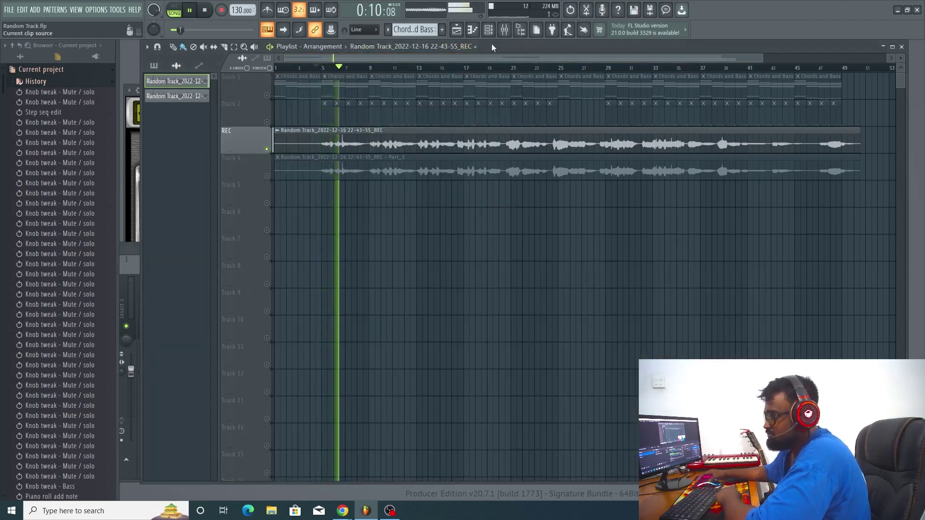
click(504, 30)
click(504, 30)
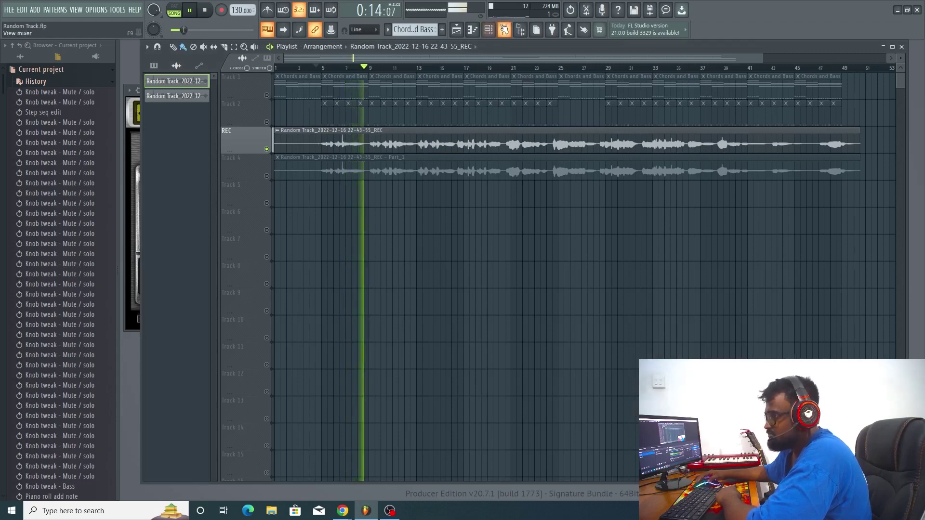
click(505, 30)
click(706, 293)
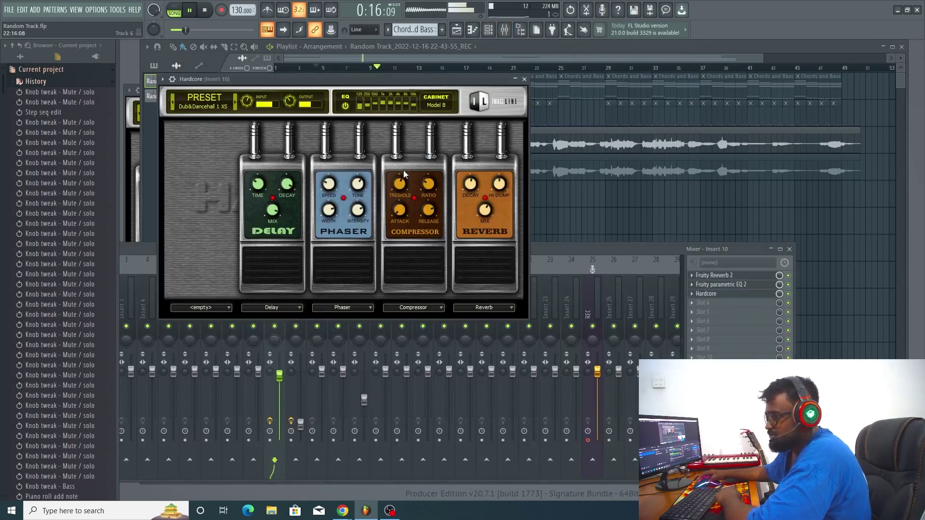
Try the Dub&Dancehall 2 XS preset from Hardcore's library during playback and switch back to Dub&Dancehall 1 XS.
click(212, 110)
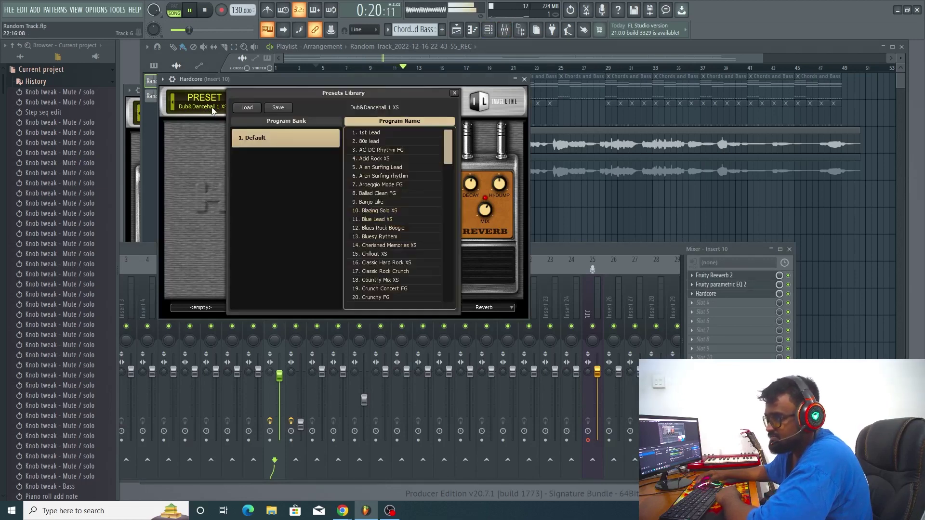
scroll(389, 187, down, 3)
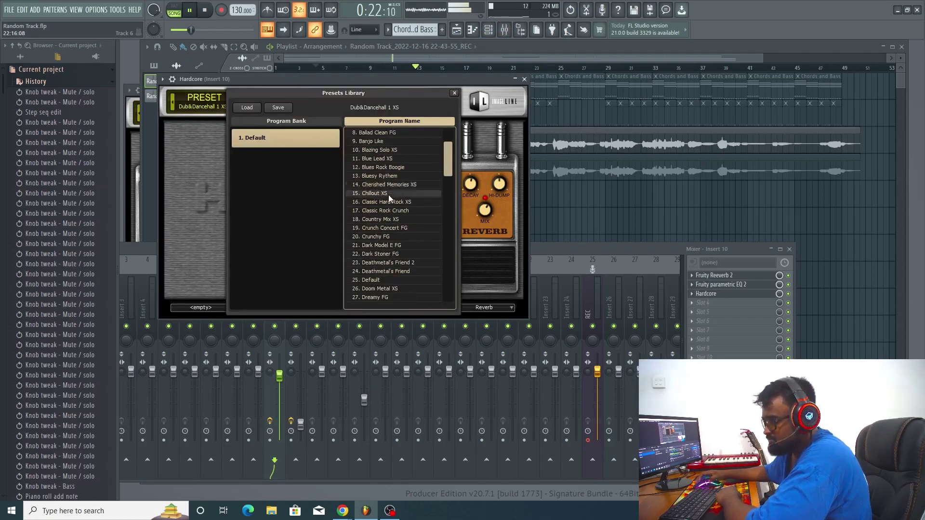
scroll(389, 195, down, 3)
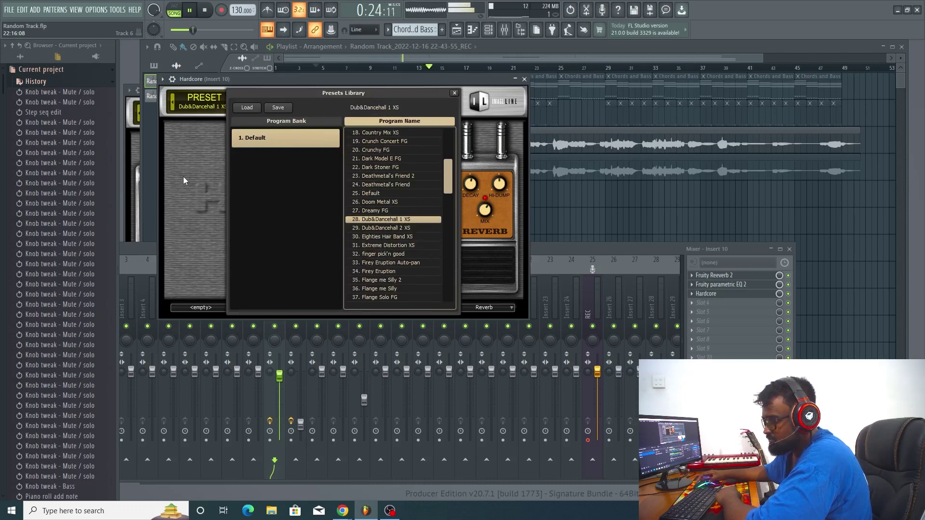
click(406, 230)
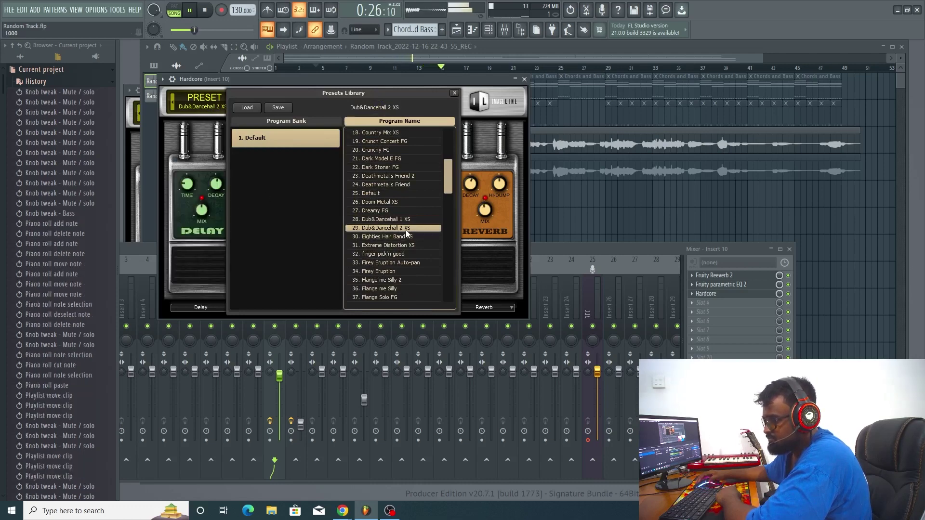
click(401, 220)
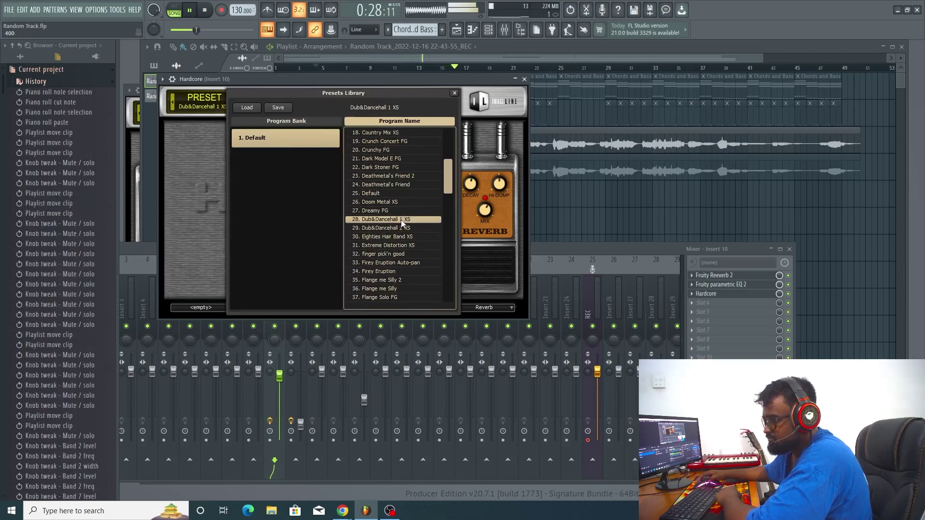
Close Hardcore's preset library and undo the last two knob tweaks.
click(188, 146)
key(ctrl+z)
key(ctrl+z)
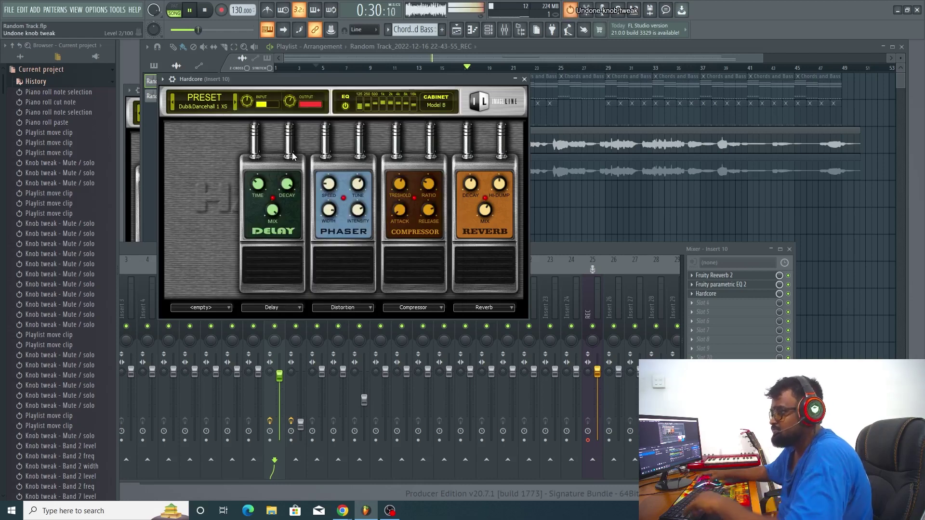
Stop playback, bring the mixer back in front of the playlist and reopen Hardcore on insert 10.
key(space)
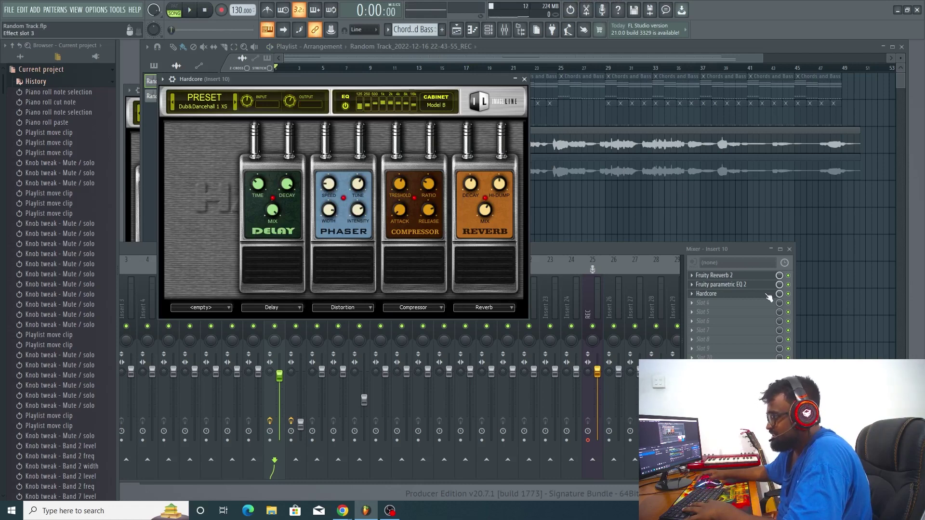
click(616, 219)
key(ctrl+z)
key(ctrl+z)
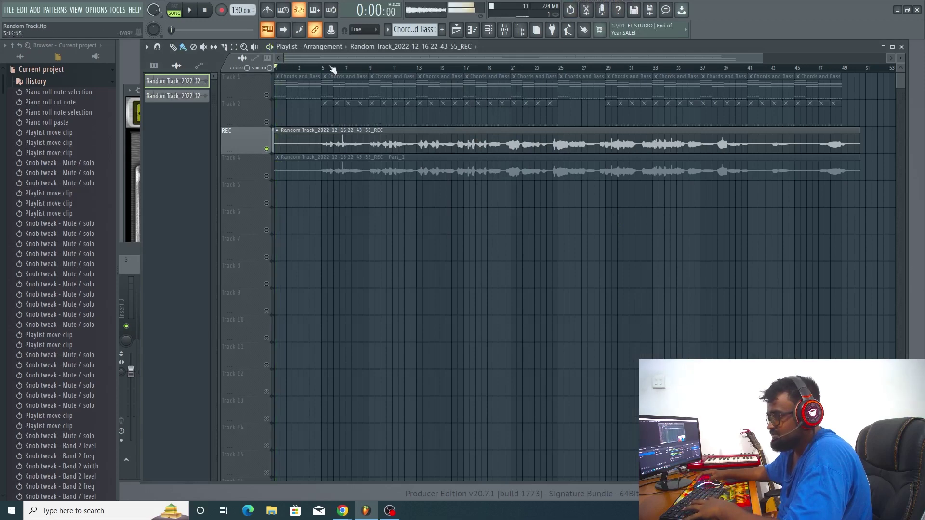
click(505, 30)
click(504, 30)
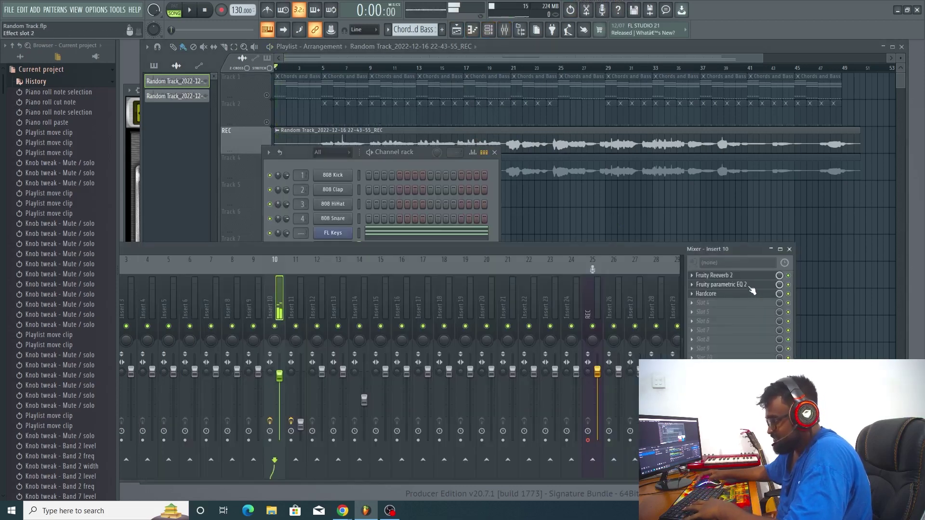
click(749, 293)
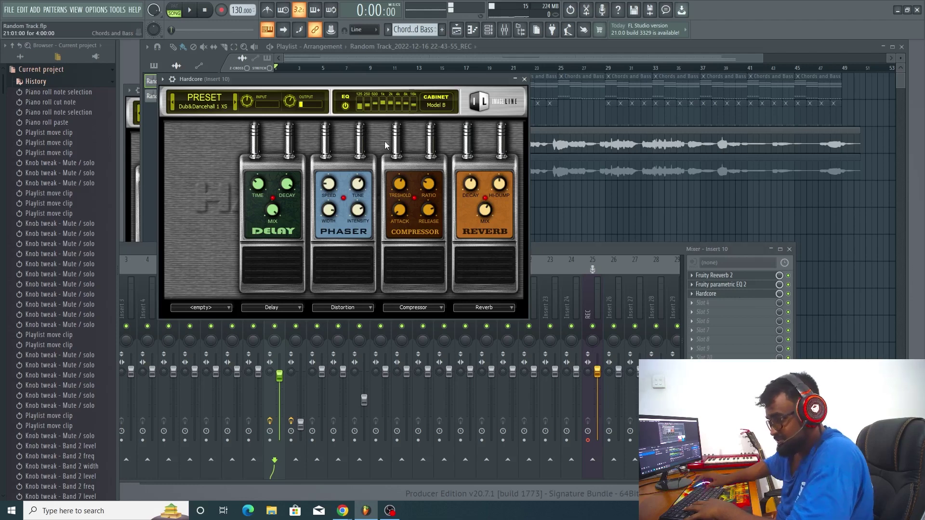
Set Hardcore's phaser intensity to 59, then during playback adjust phaser speed and compressor attack, delay decay to 76 and phaser width to 35.
drag(358, 210, 357, 205)
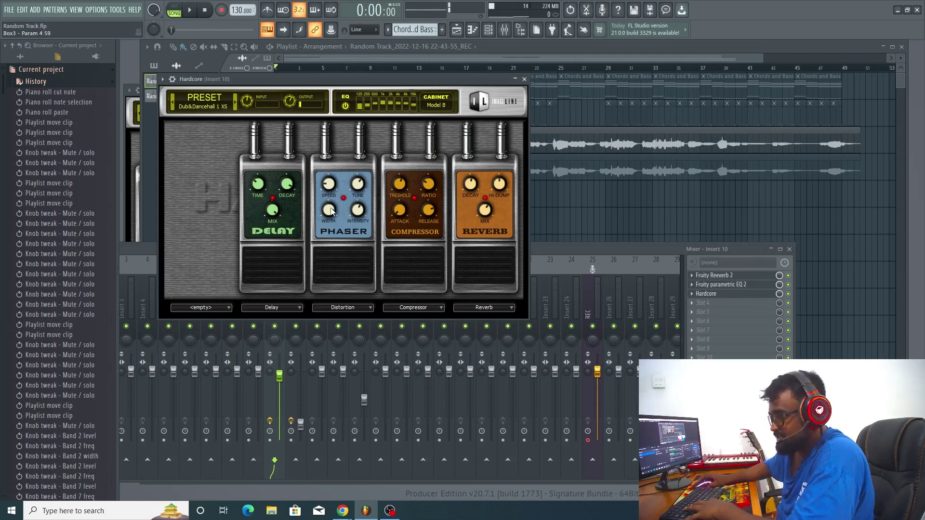
key(space)
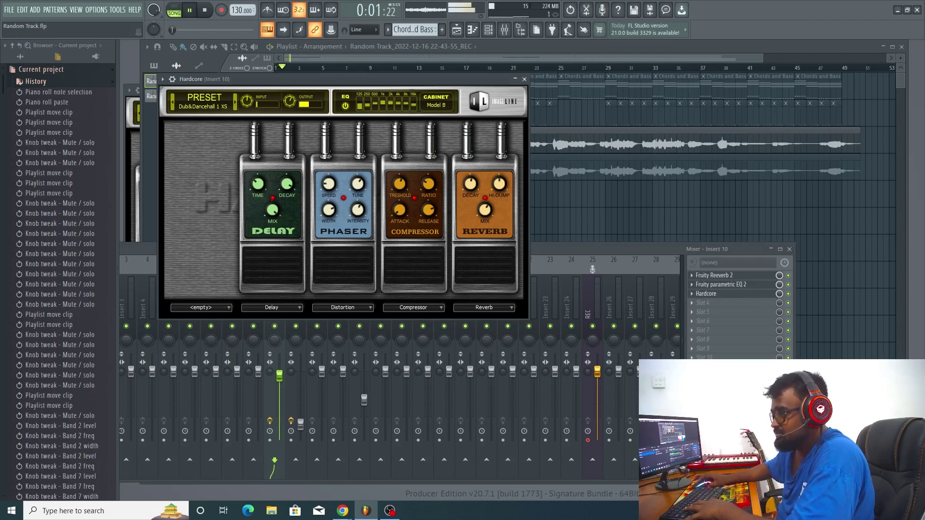
drag(329, 184, 287, 177)
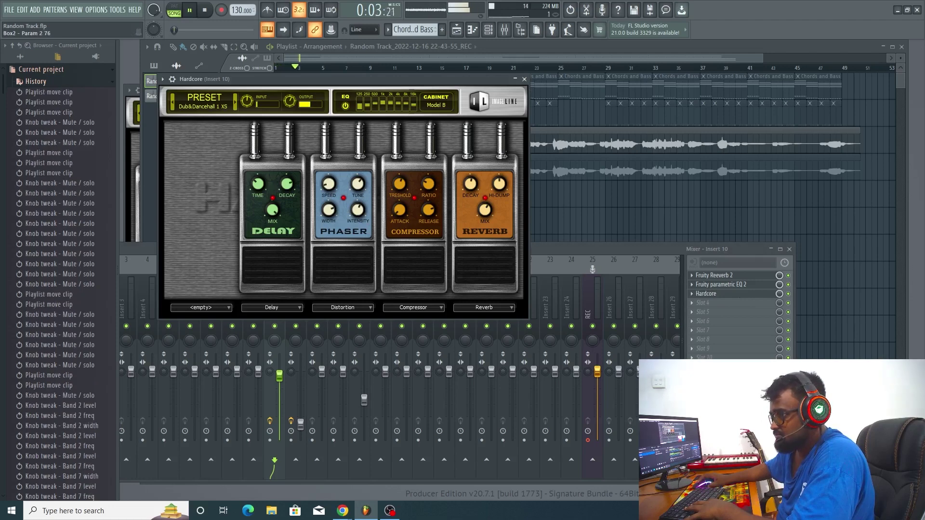
mouse_move(400, 211)
mouse_down()
mouse_move(422, 214)
mouse_move(407, 219)
mouse_up()
drag(334, 212, 334, 207)
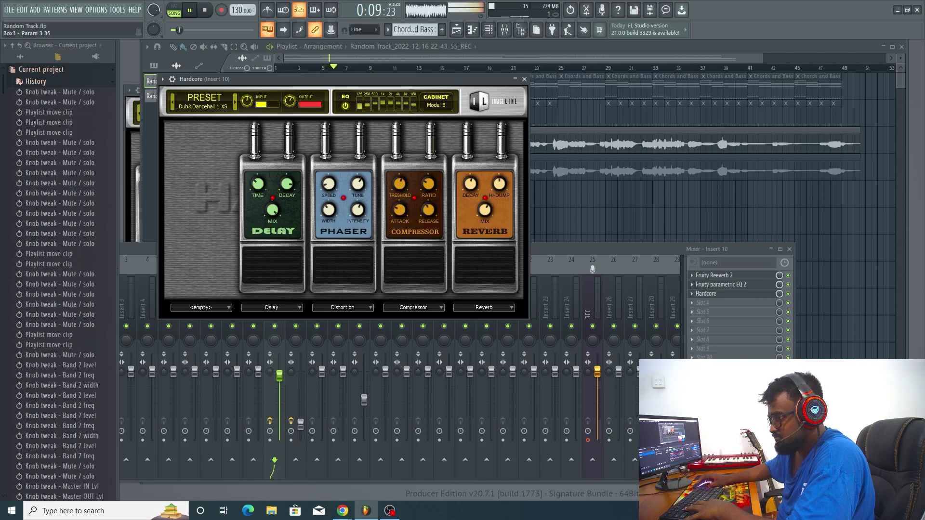
Adjust Hardcore's output level and set its input level to 33, delay decay to 95 and phaser width to 46.
drag(290, 101, 248, 109)
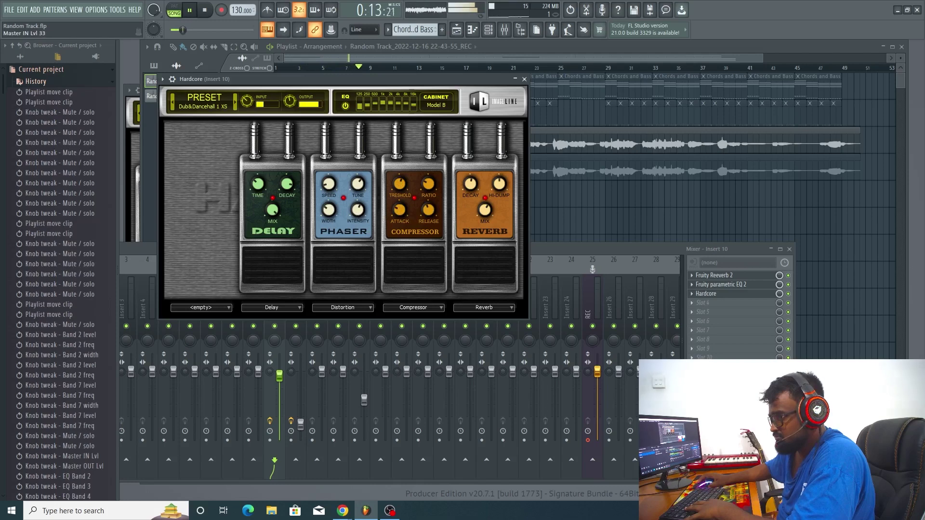
drag(277, 192, 287, 180)
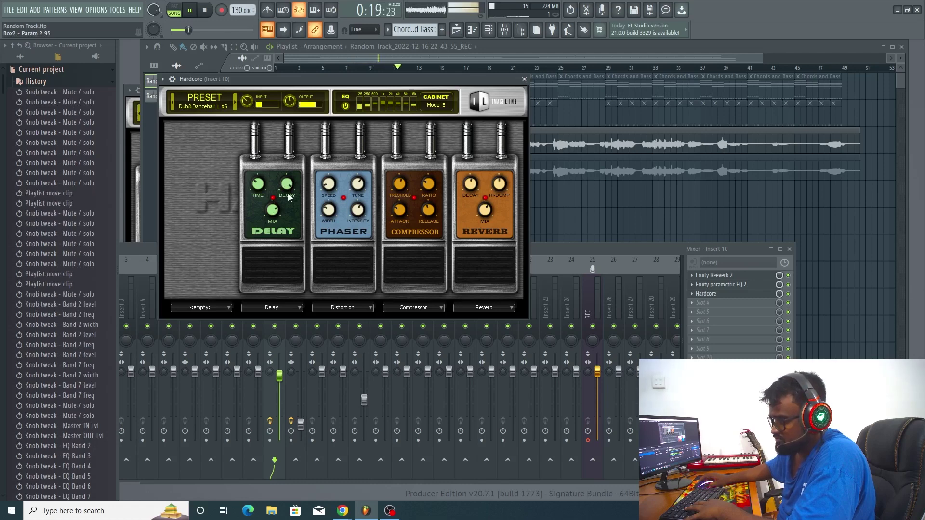
drag(288, 185, 336, 206)
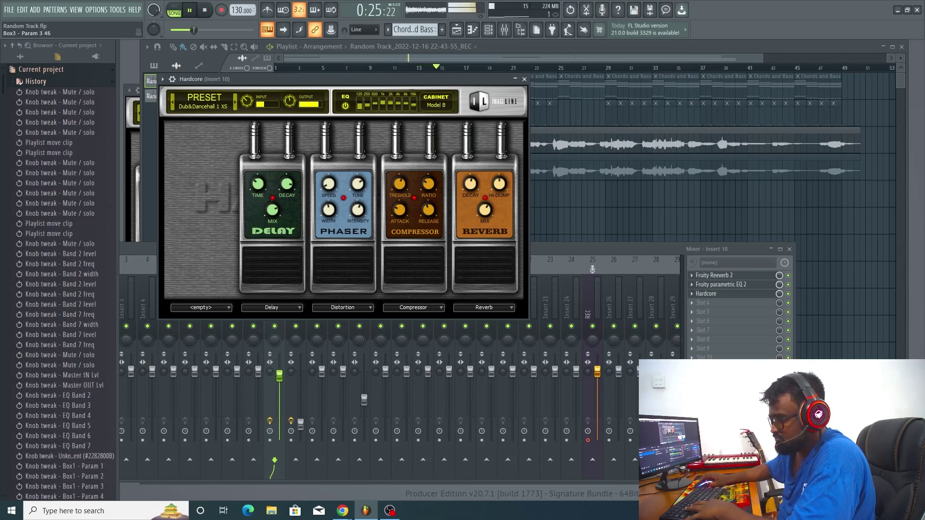
Adjust Hardcore's compressor threshold and reverb hi-dump, setting the reverb decay to 40 and the output level to 41.
drag(400, 189, 400, 212)
drag(475, 187, 489, 231)
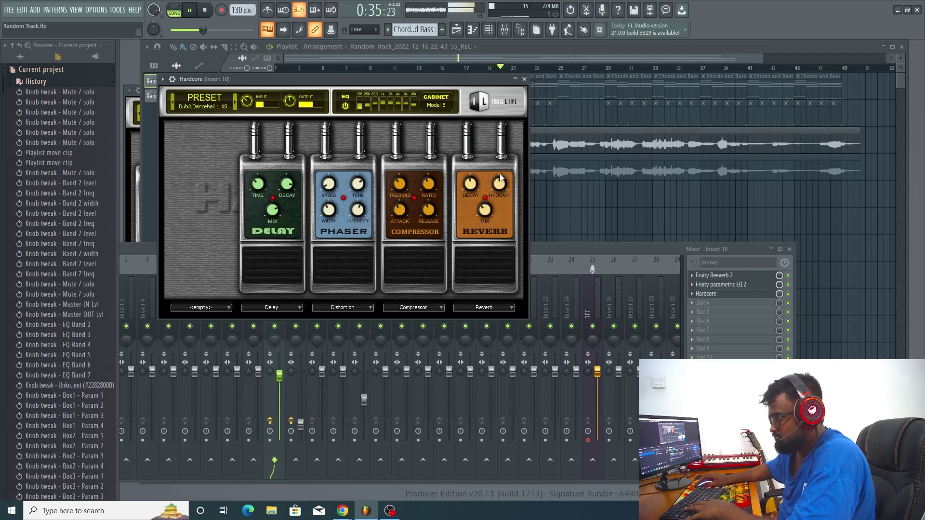
drag(501, 179, 472, 195)
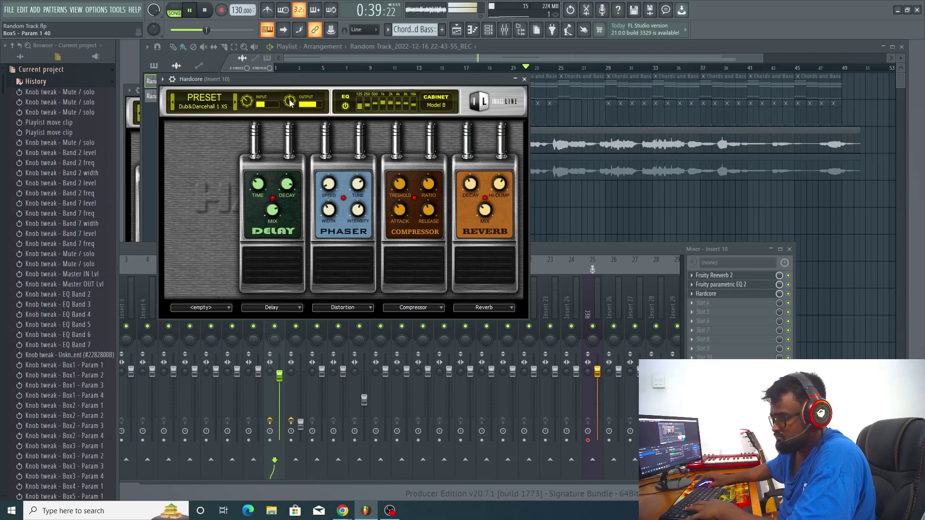
drag(289, 103, 289, 105)
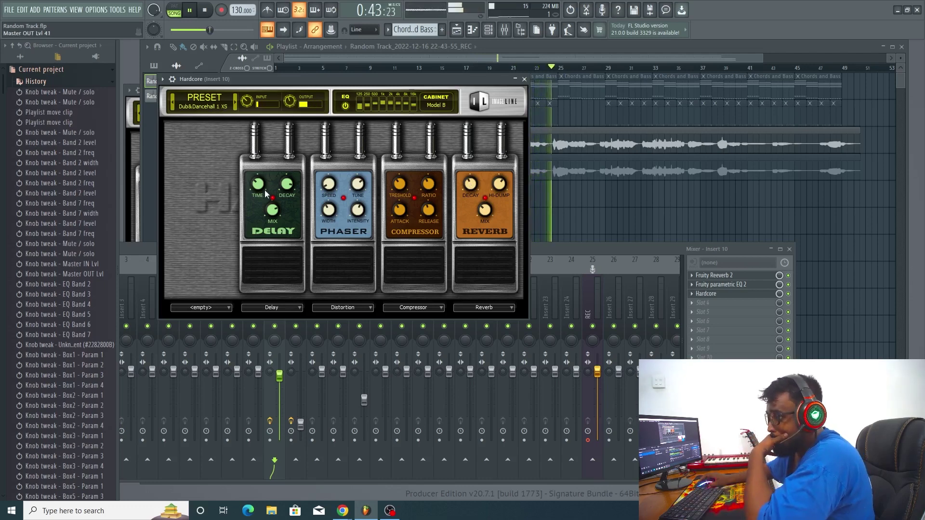
Set Hardcore's delay time to 33 and fine-tune the phaser intensity while moving its window aside, then stop playback.
drag(258, 185, 258, 188)
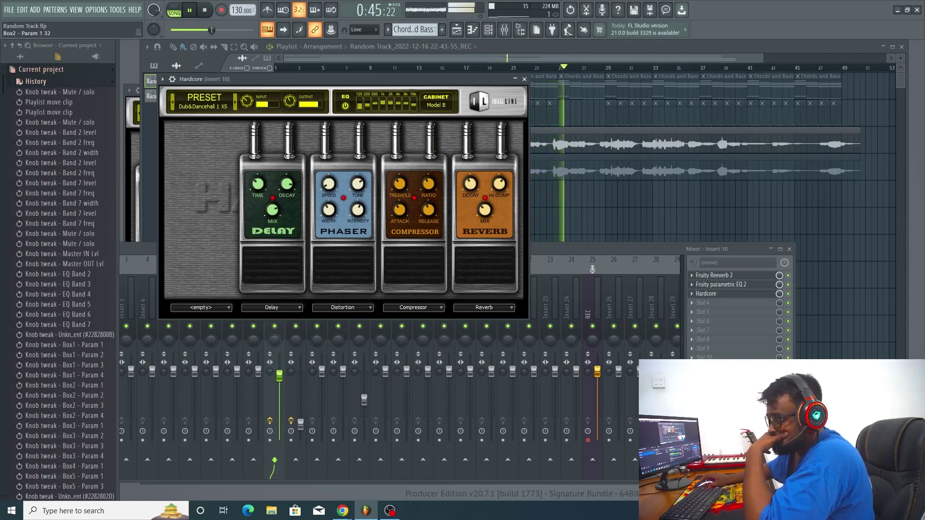
drag(280, 84, 355, 99)
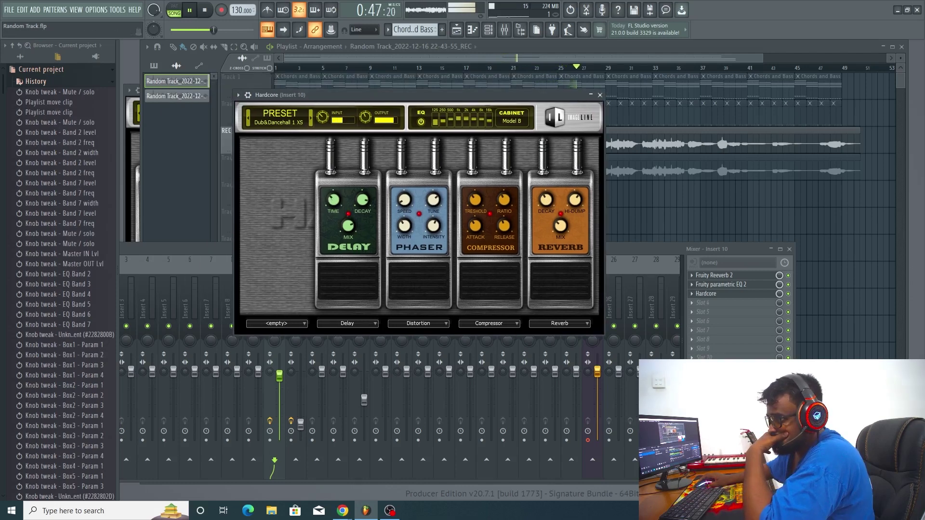
drag(332, 199, 332, 196)
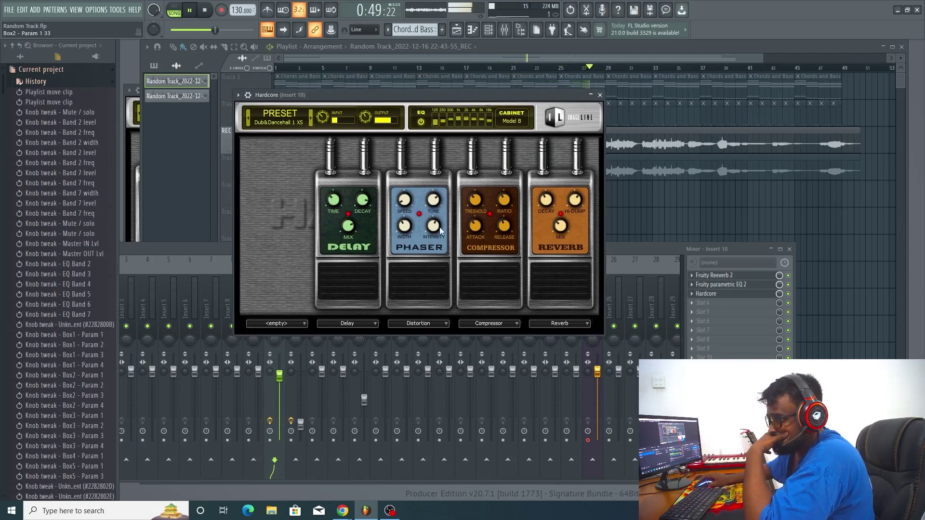
drag(436, 231, 436, 227)
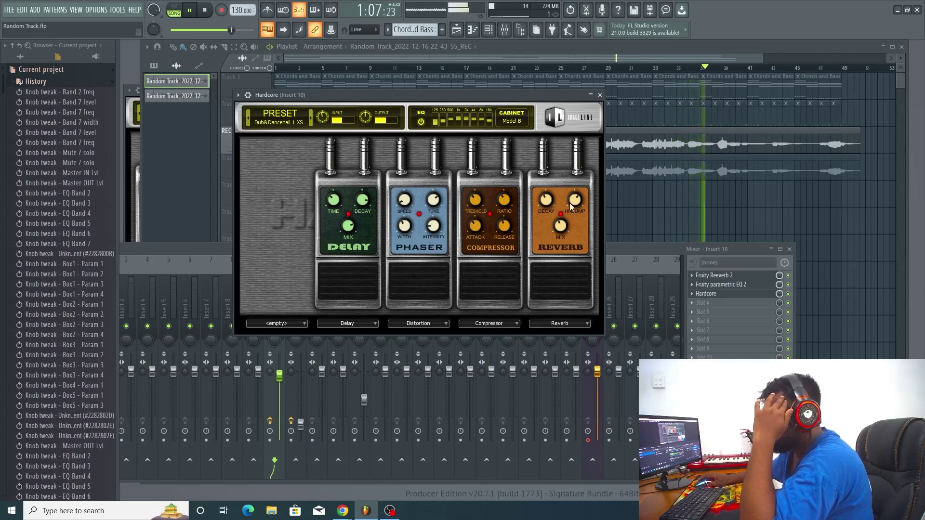
key(space)
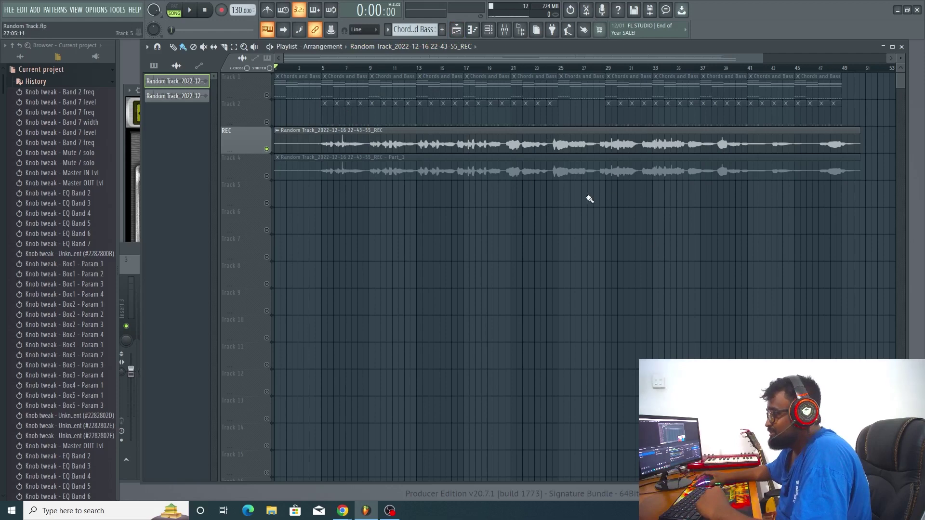
Load Fruity Multiband Compressor into the first effect slot of the Master track and apply its Mastering 2.4dB preset.
click(504, 34)
drag(204, 246, 257, 158)
click(242, 180)
click(805, 182)
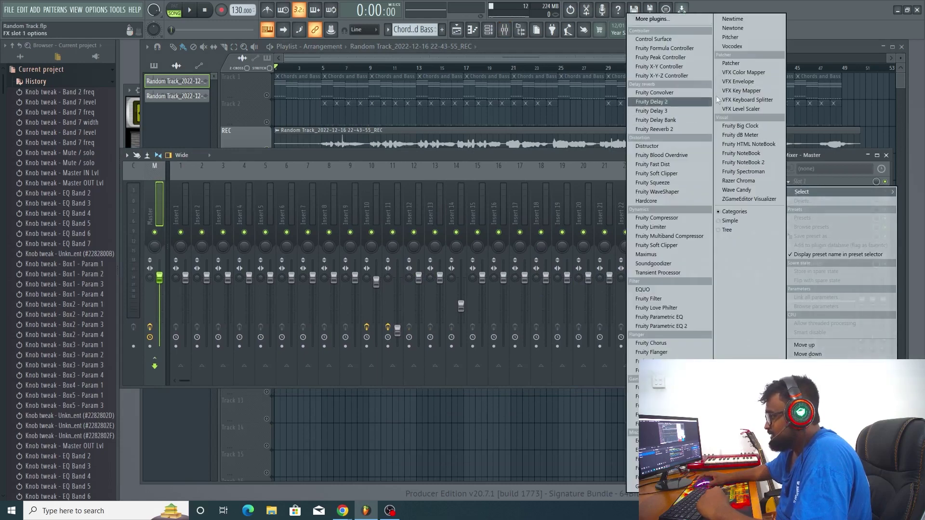
click(669, 236)
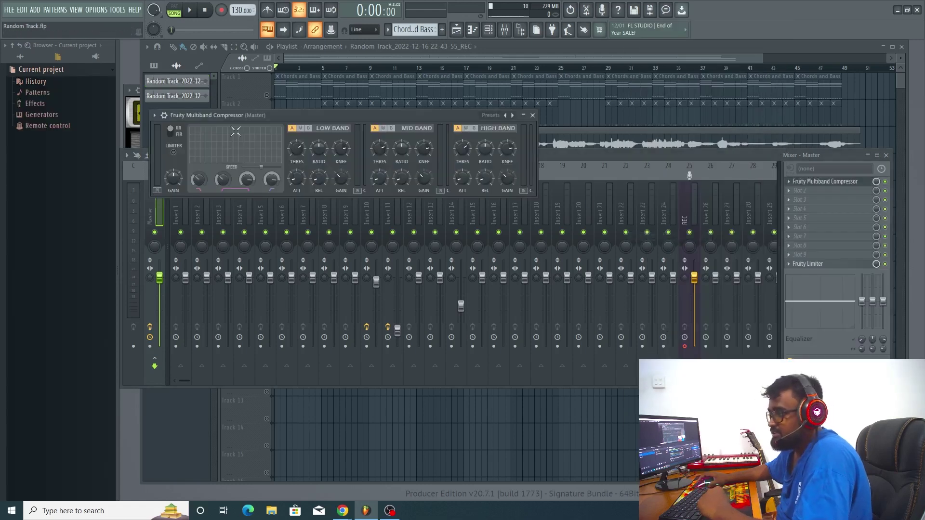
click(154, 116)
mouse_move(207, 153)
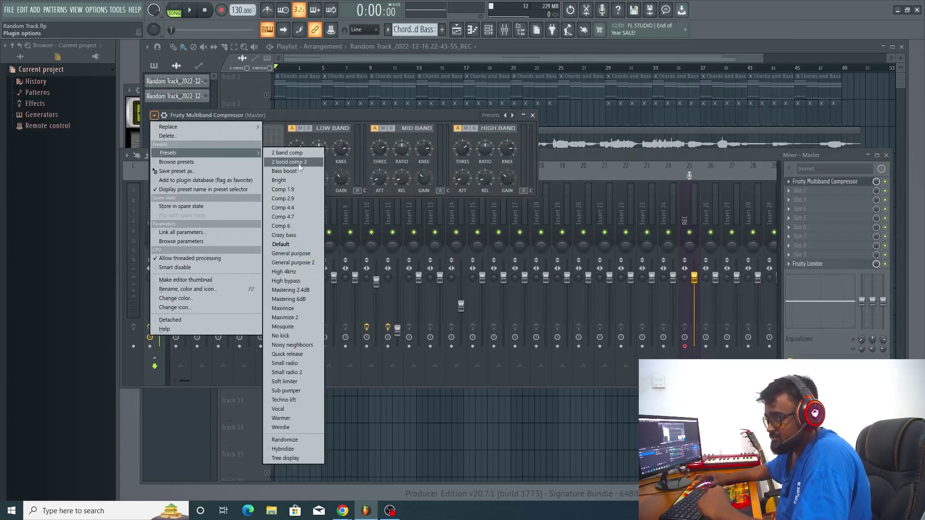
click(308, 290)
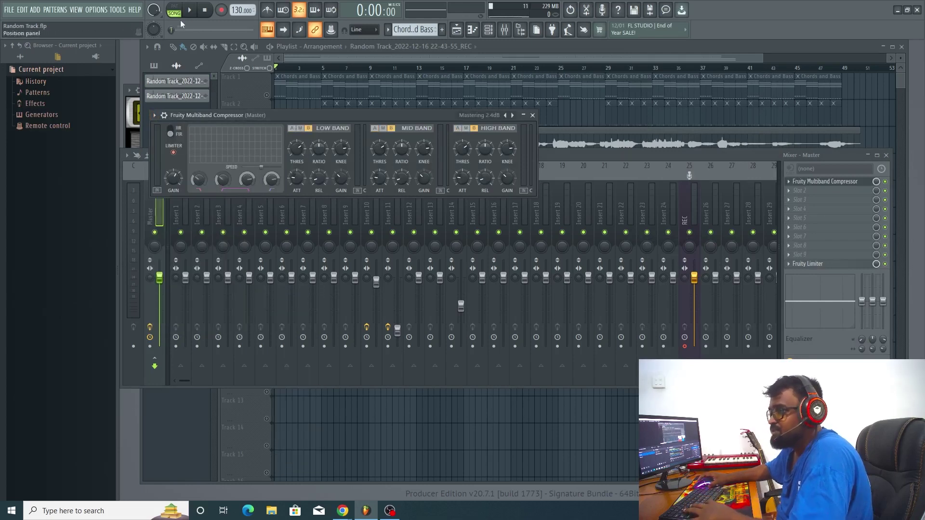
Unsolo the playlist tracks, mute Track 4, start playback of the full song and save the project.
click(461, 31)
click(268, 96)
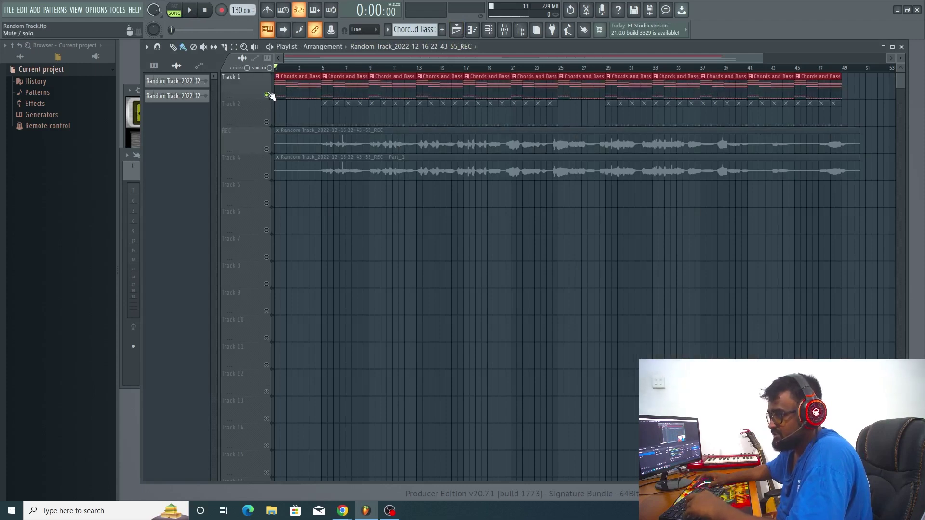
right_click(268, 96)
click(267, 177)
key(space)
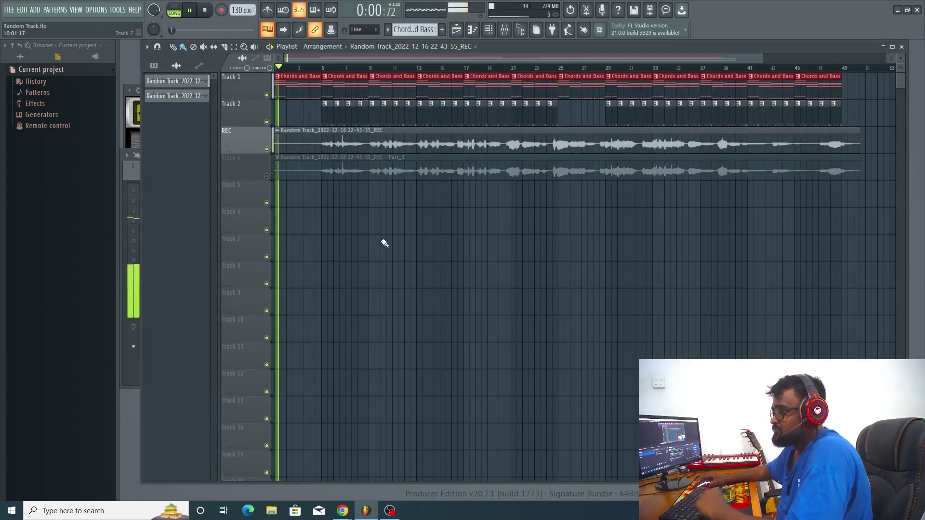
key(ctrl+s)
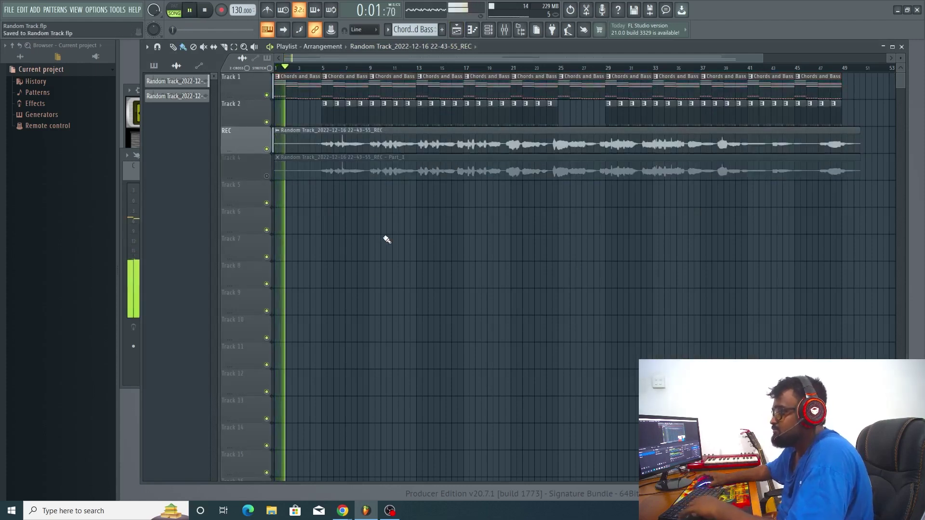
Bring up the mixer and show the Master track's Fruity Multiband Compressor, moving its window lower over the mixer.
click(505, 29)
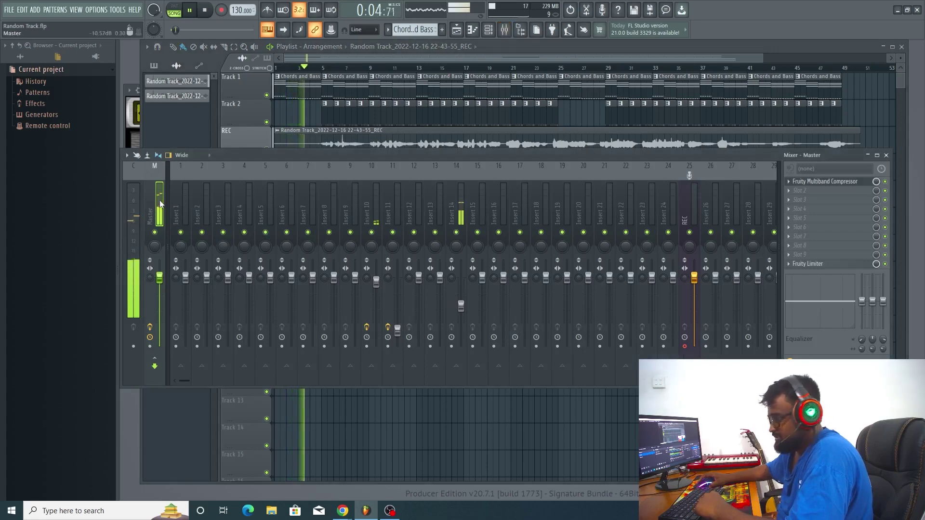
click(834, 181)
drag(335, 115, 467, 319)
Check inserts 10, 14 and 3 in the mixer during playback and raise the volume of insert 10.
click(379, 202)
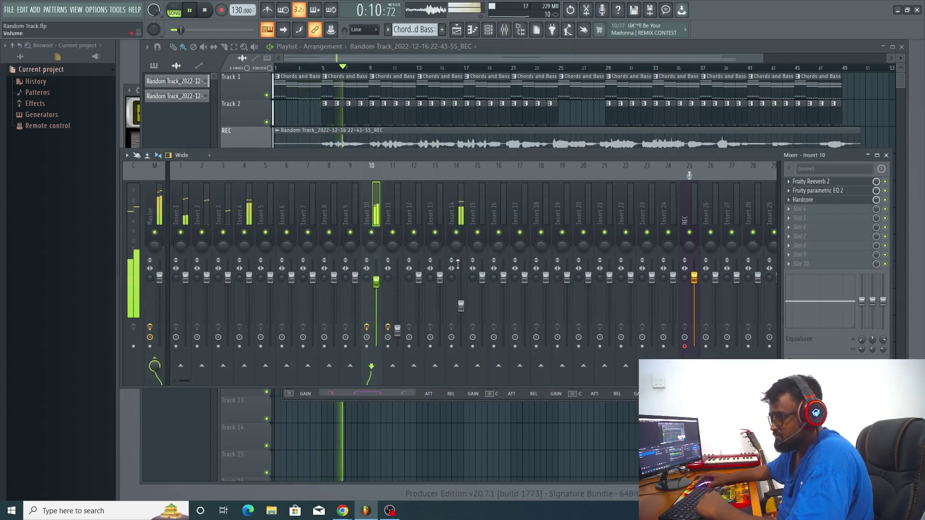
click(457, 213)
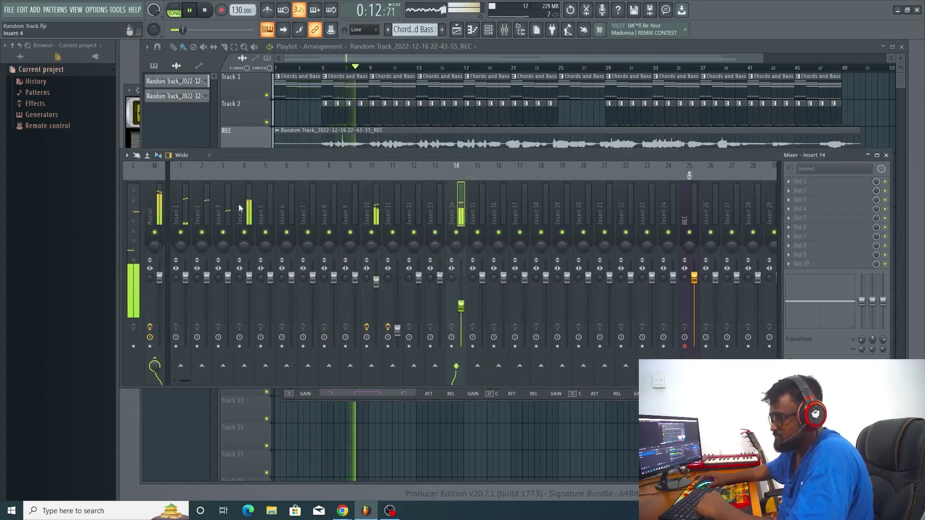
click(219, 200)
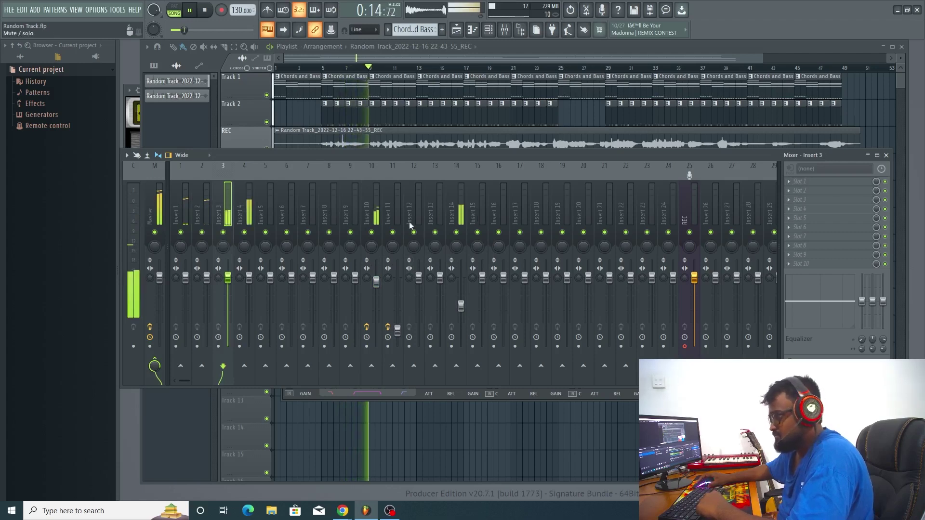
click(378, 289)
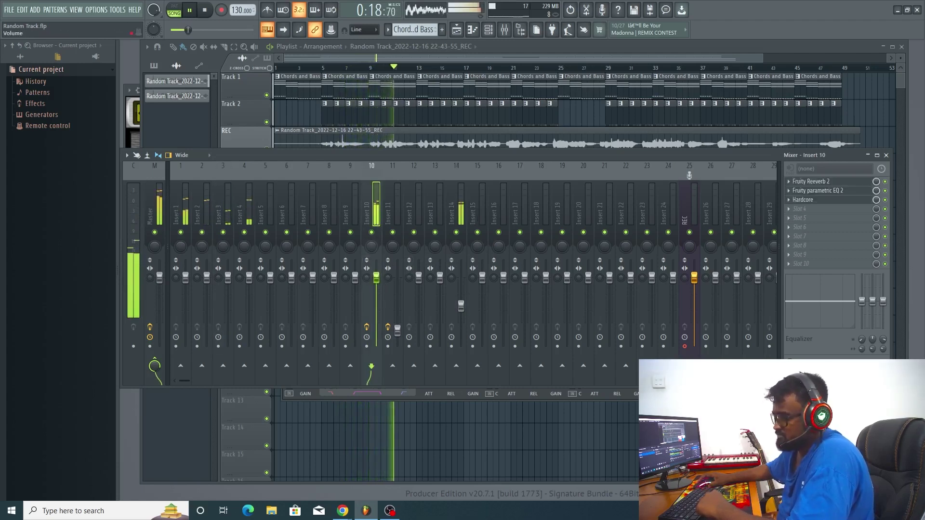
Reopen Hardcore on insert 10 and set the phaser width to 57, adjust the phaser speed and set the delay decay to 100.
click(829, 199)
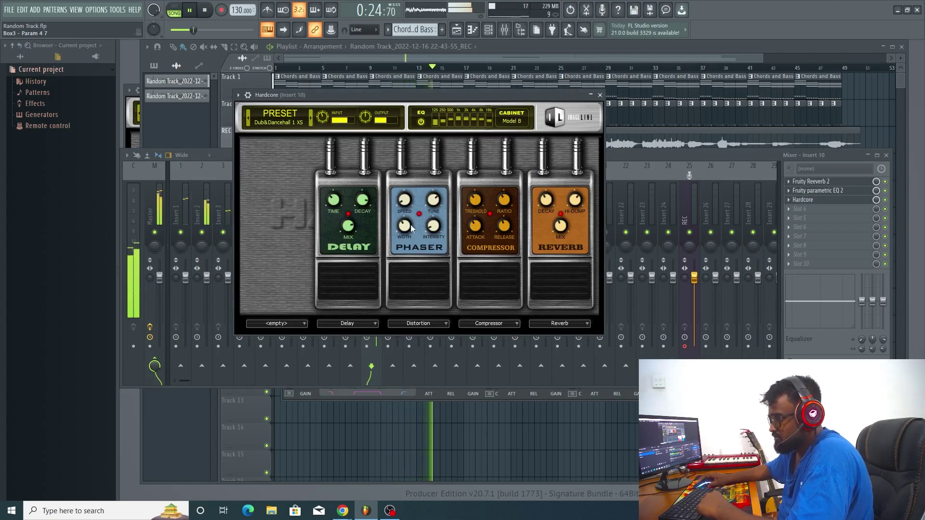
drag(404, 227, 405, 233)
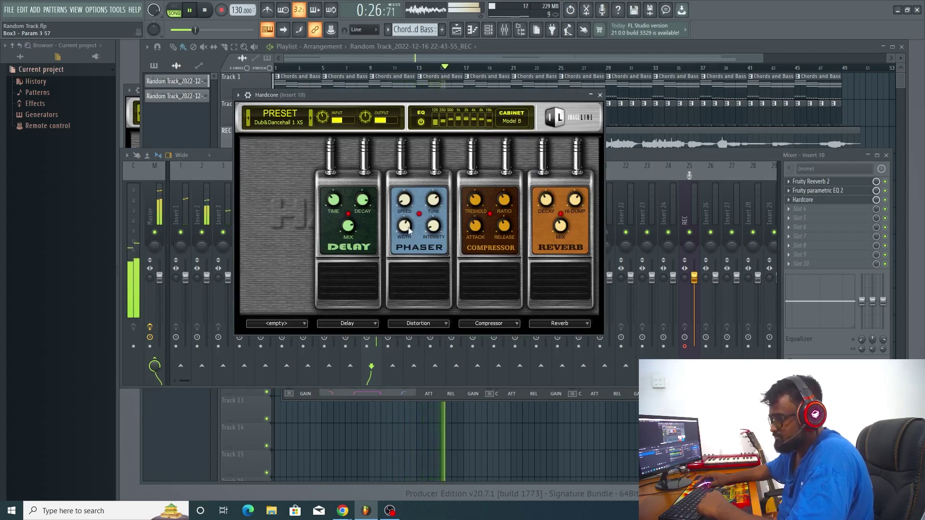
drag(404, 201, 404, 209)
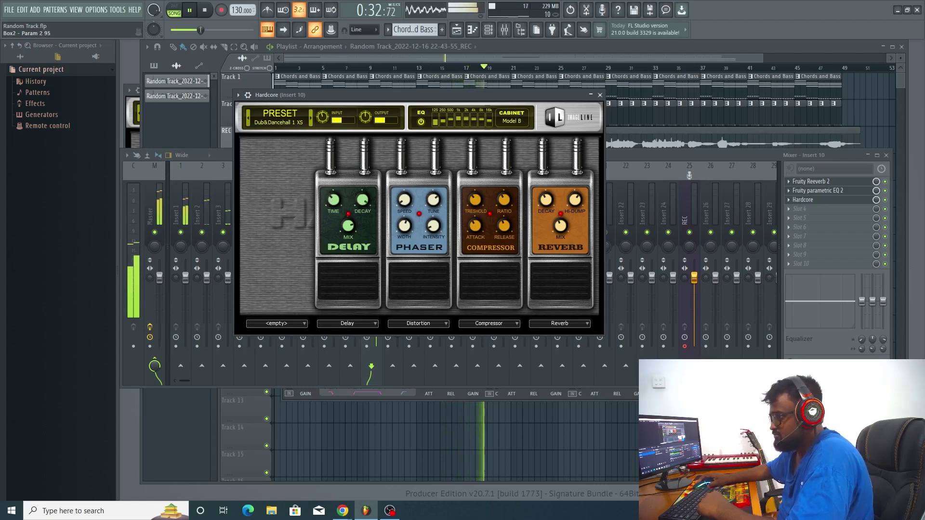
drag(362, 213, 363, 205)
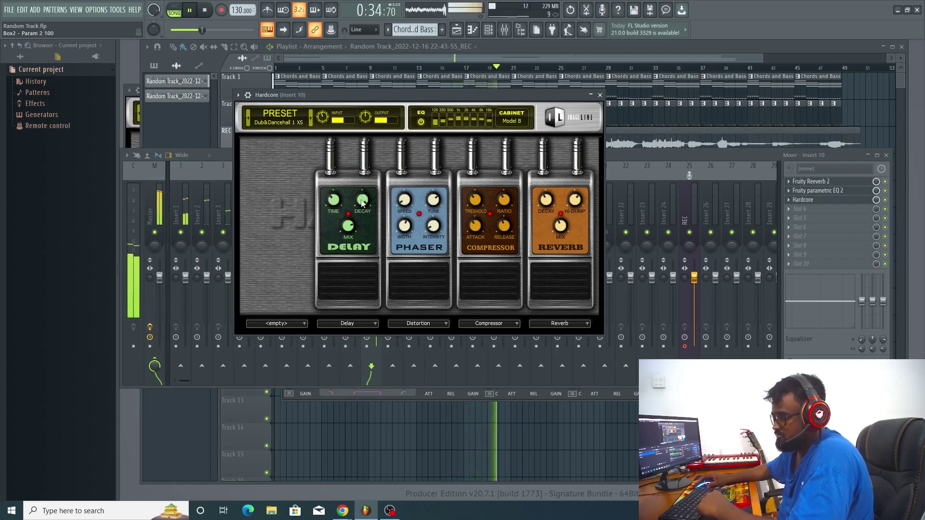
Fine-tune the reverb mix and the phaser intensity in Hardcore on insert 10 while the song plays.
drag(560, 226, 562, 233)
scroll(562, 231, up, 3)
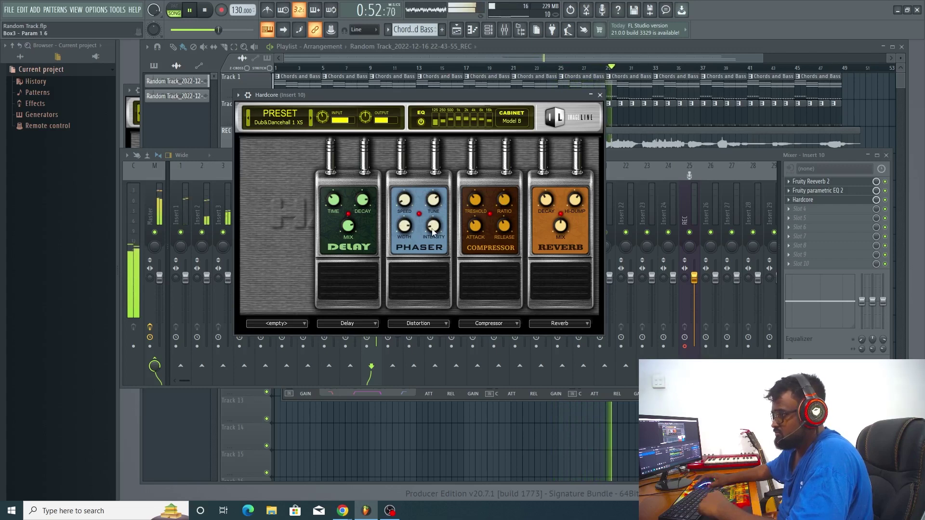
drag(432, 227, 433, 186)
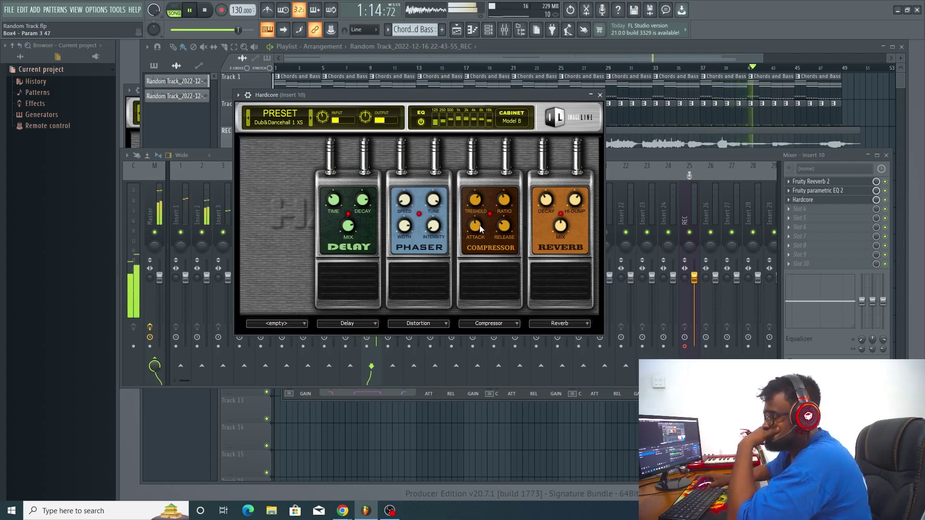
Restart the song from the beginning and save the project.
click(206, 11)
click(190, 11)
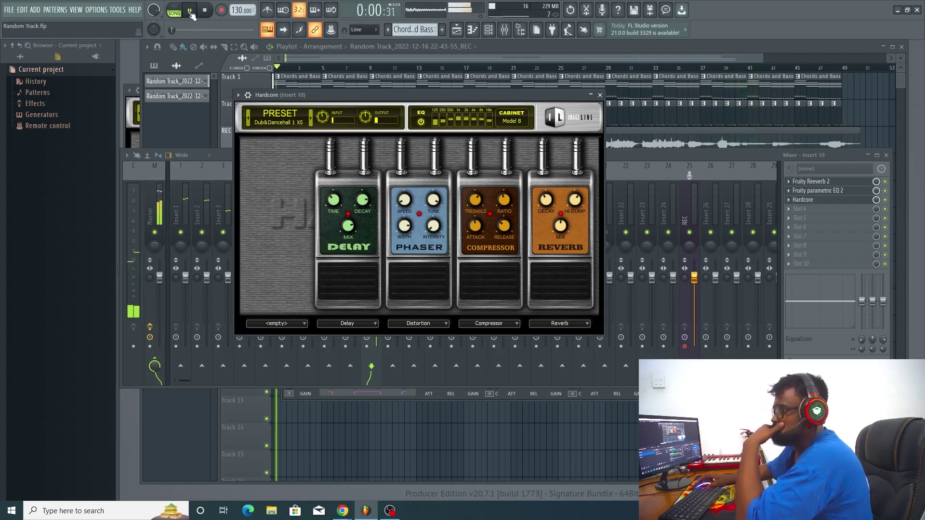
key(ctrl+s)
Return to Hardcore on insert 10, set the delay mix to 83 and the reverb high damping to 72, and adjust the reverb mix.
click(672, 156)
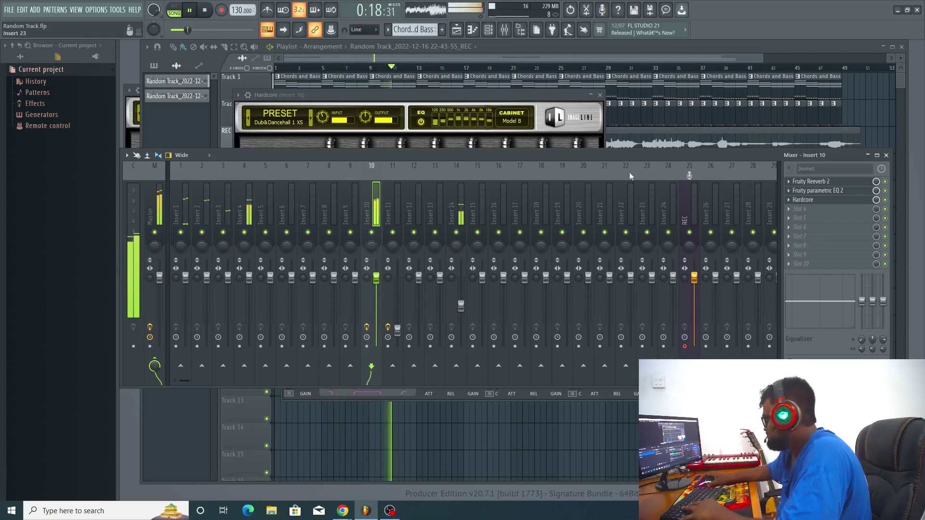
click(496, 105)
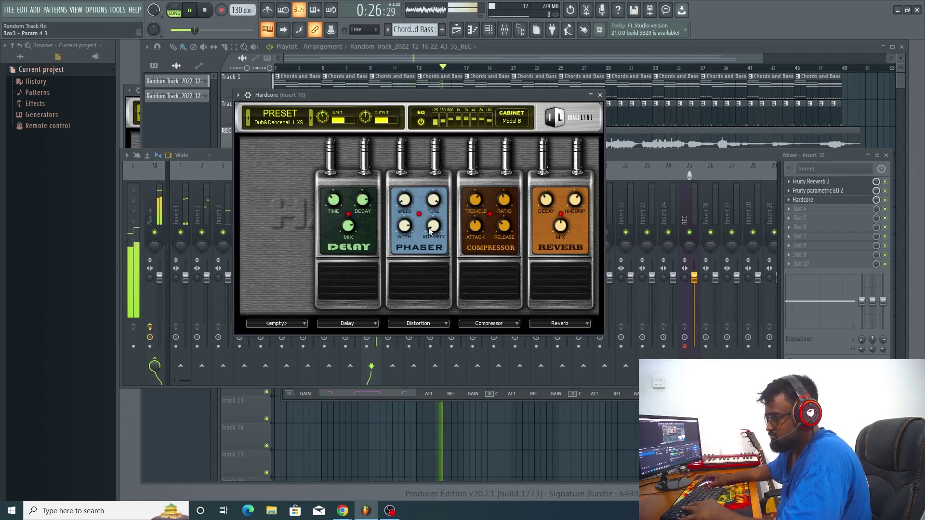
mouse_move(350, 227)
mouse_down()
mouse_move(349, 241)
mouse_move(349, 228)
mouse_up()
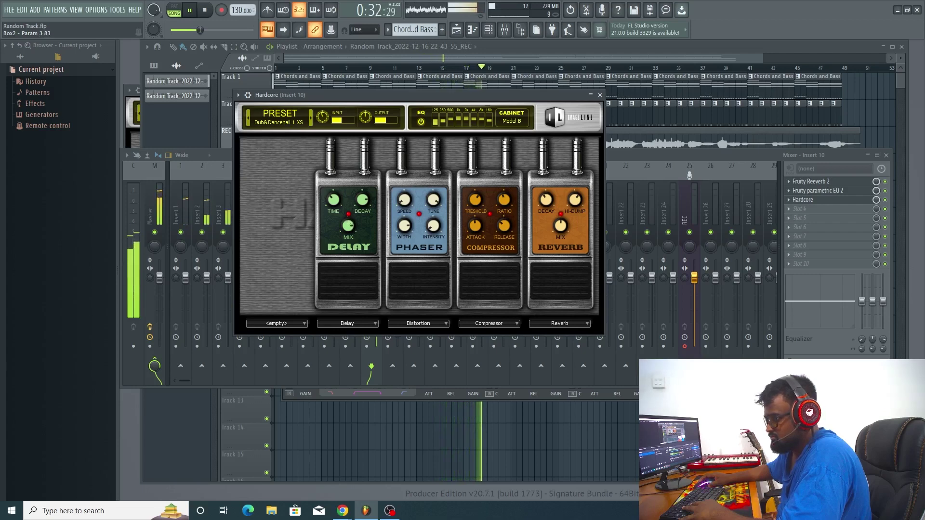
drag(560, 225, 554, 205)
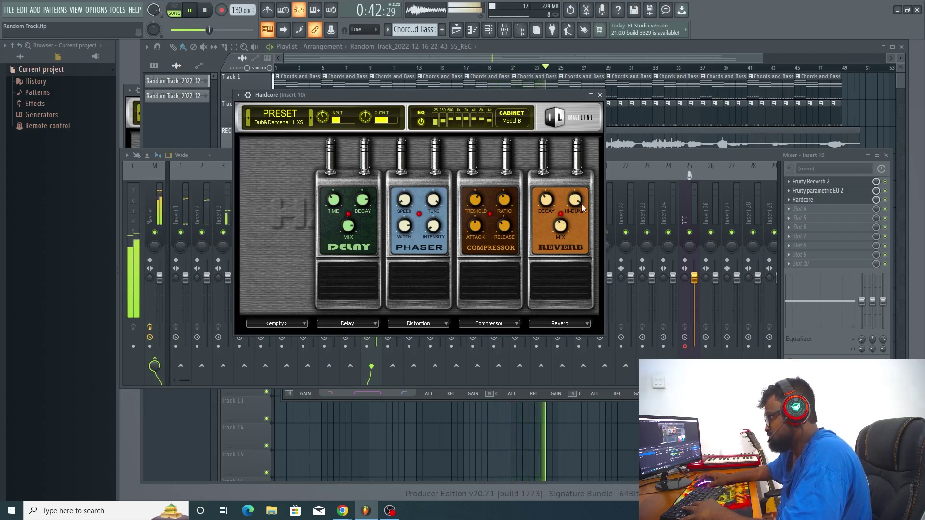
drag(580, 198, 579, 191)
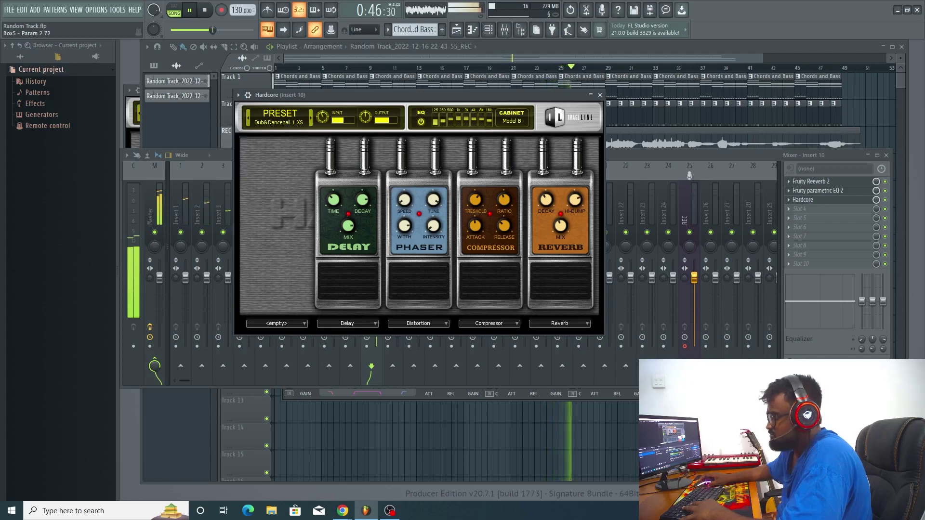
Stop playback and load Fruity Stereo Enhancer into effect slot 4 of insert 10.
click(638, 158)
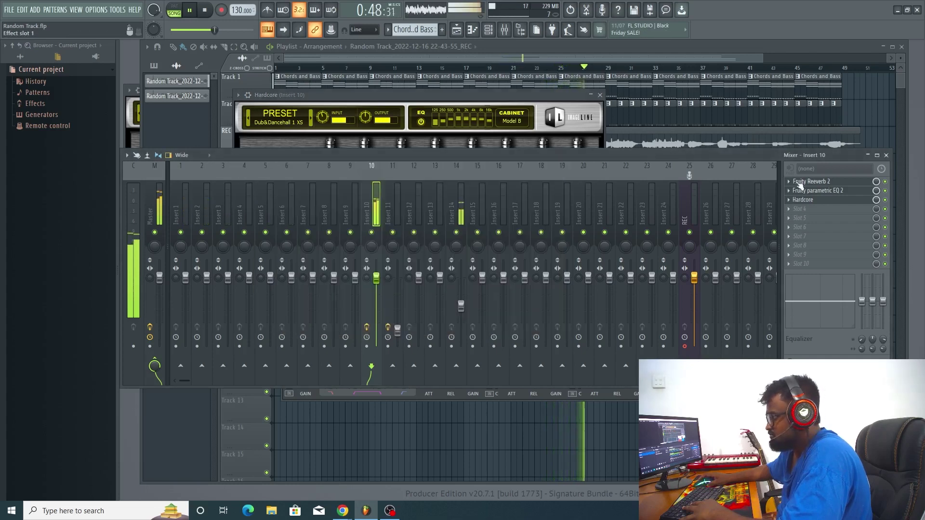
key(space)
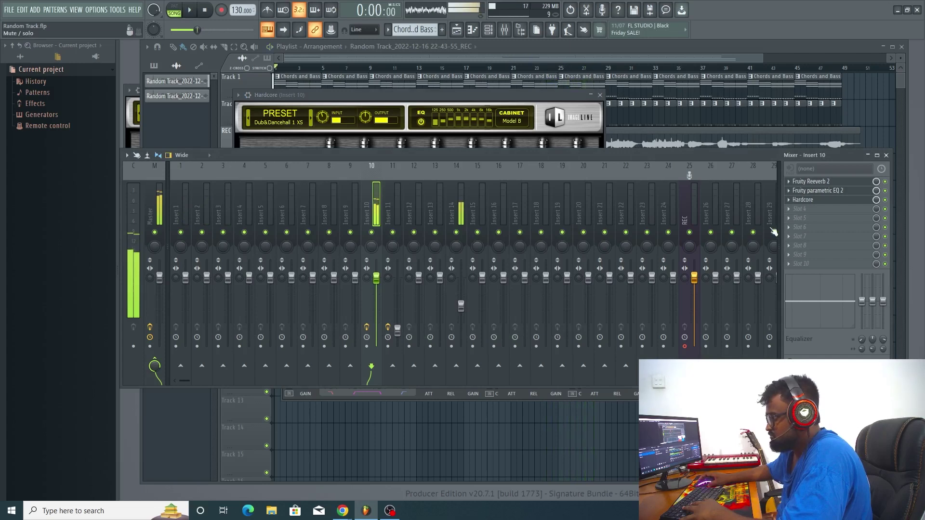
click(809, 209)
click(809, 210)
click(812, 210)
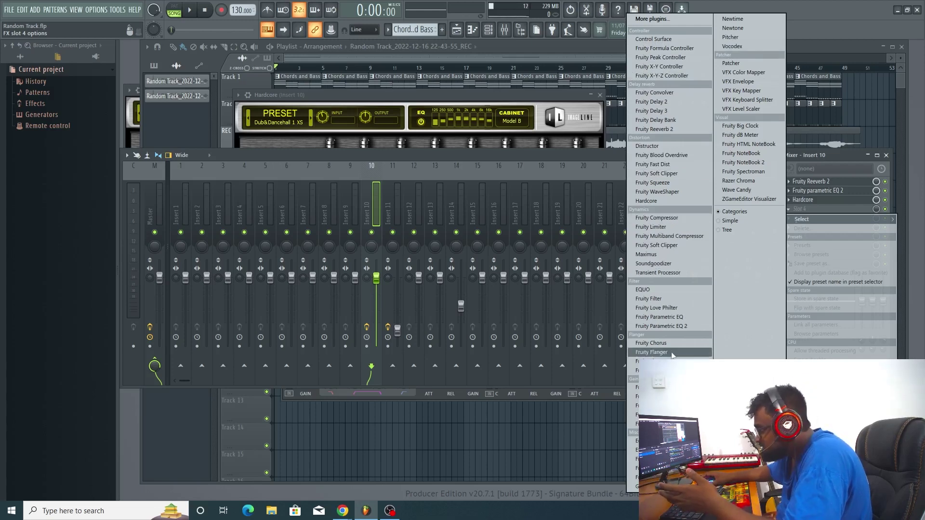
click(655, 415)
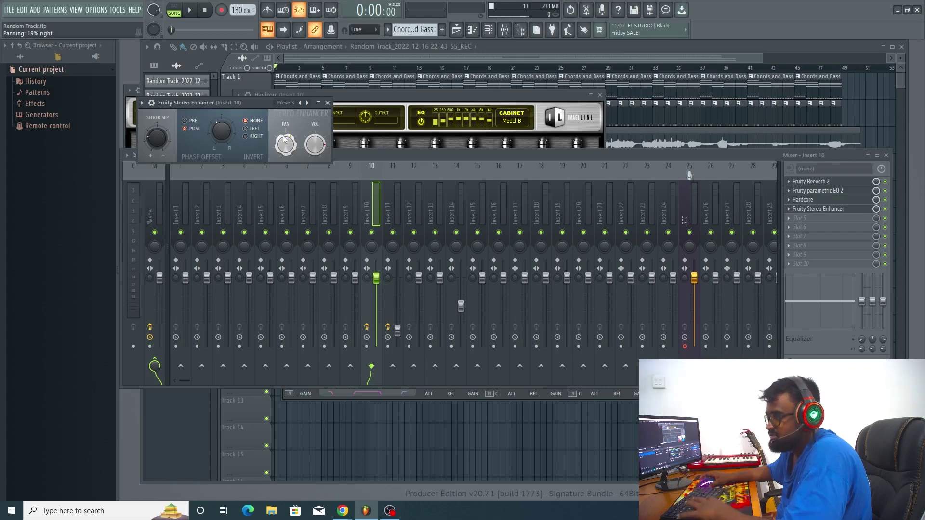
Play the song and create automation clips for the phase offset and the panning of Fruity Stereo Enhancer.
key(space)
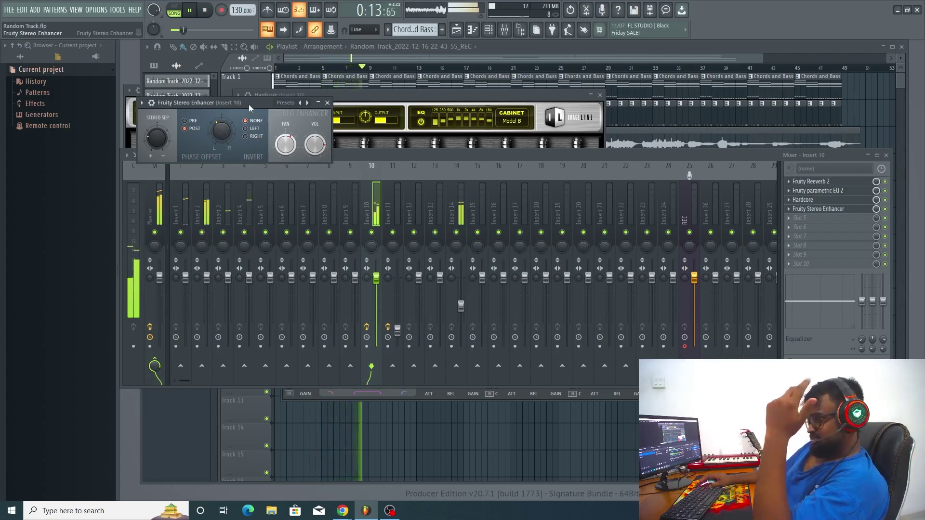
drag(249, 104, 255, 102)
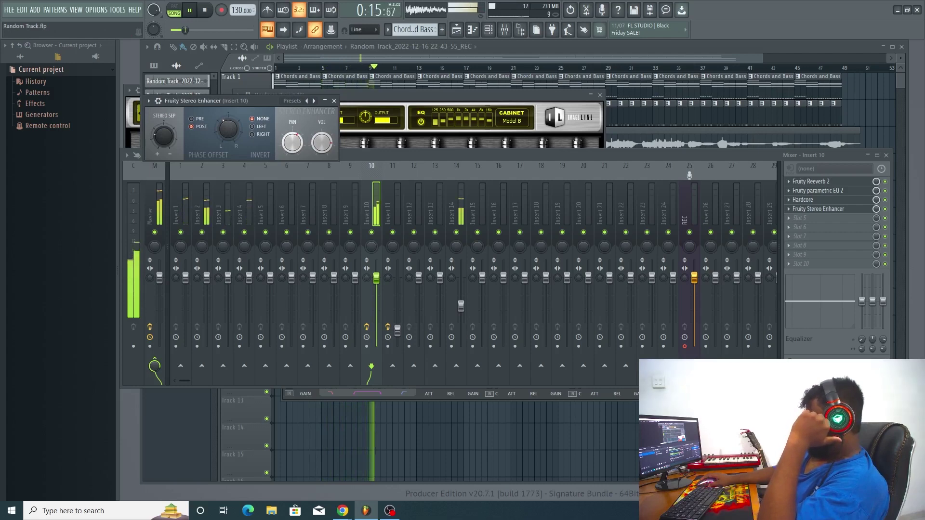
right_click(227, 128)
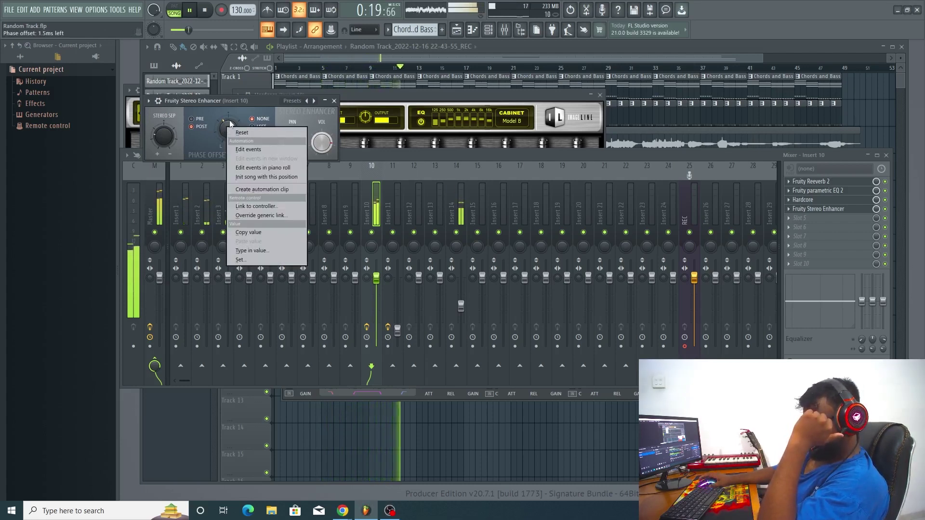
right_click(230, 122)
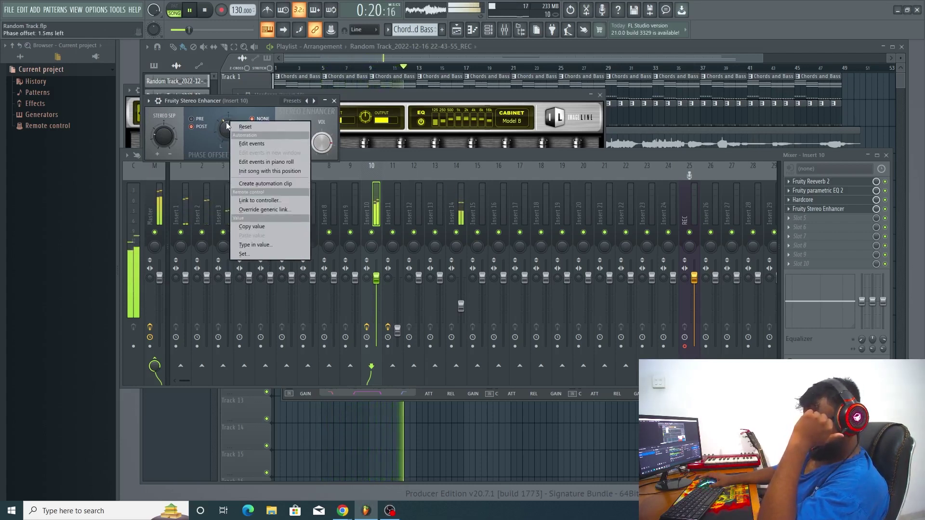
click(267, 183)
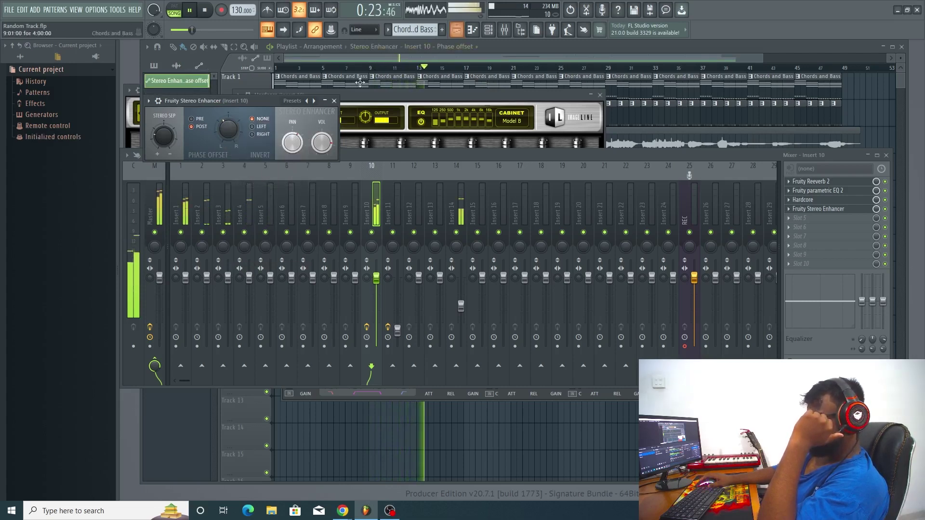
right_click(295, 141)
click(354, 201)
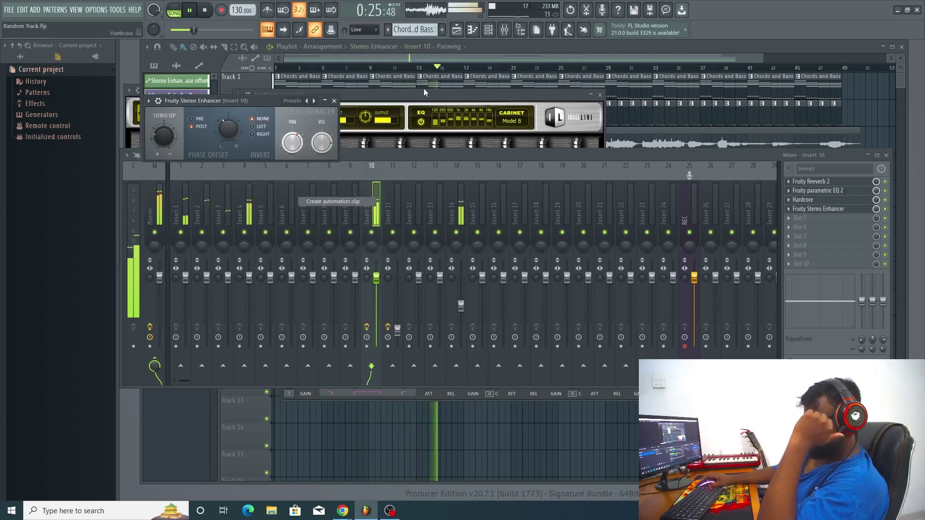
Shape the phase offset automation on Track 5 with alternating high and low points from bar 5 to about bar 47, softening the dip near bar 14.
key(F5)
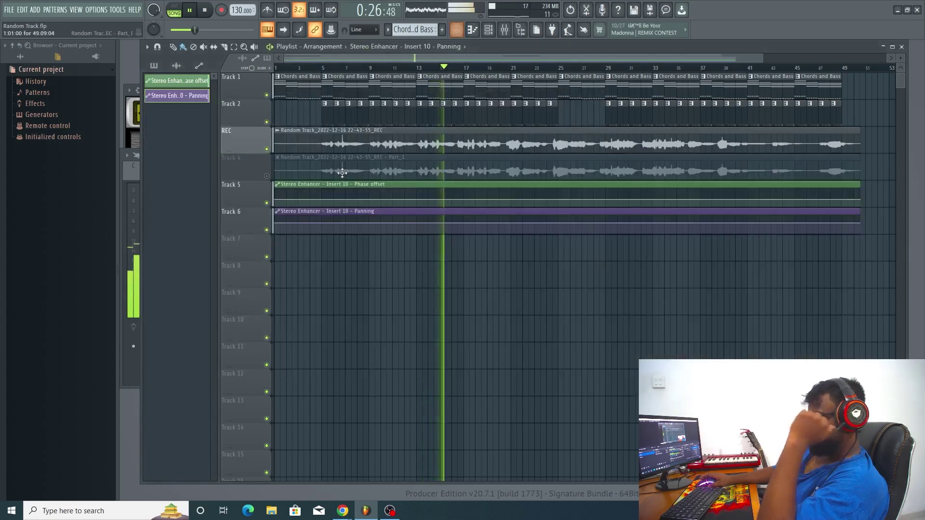
click(323, 192)
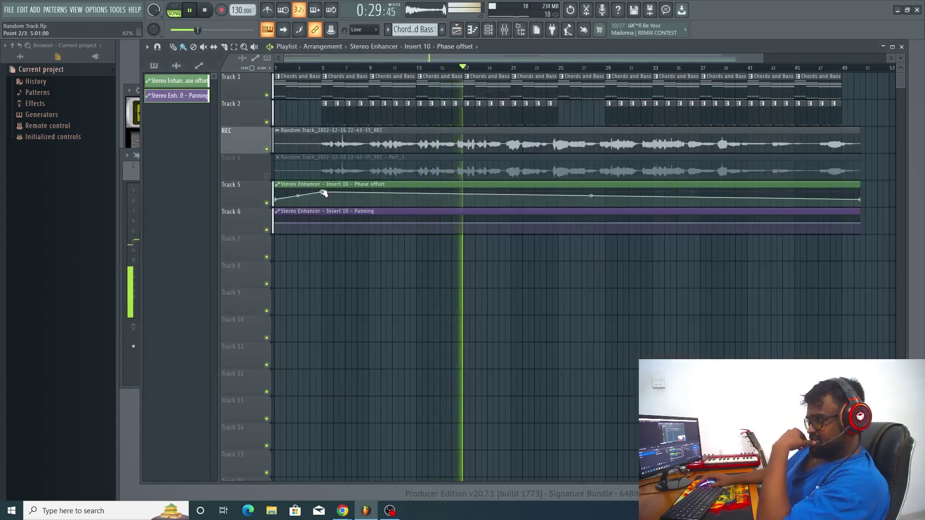
click(369, 199)
drag(371, 199, 433, 209)
click(469, 192)
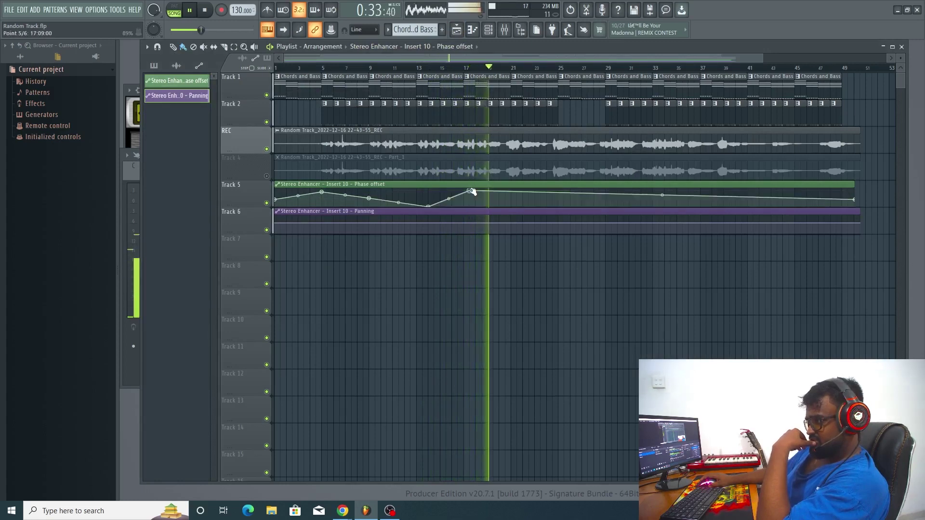
click(498, 199)
click(558, 194)
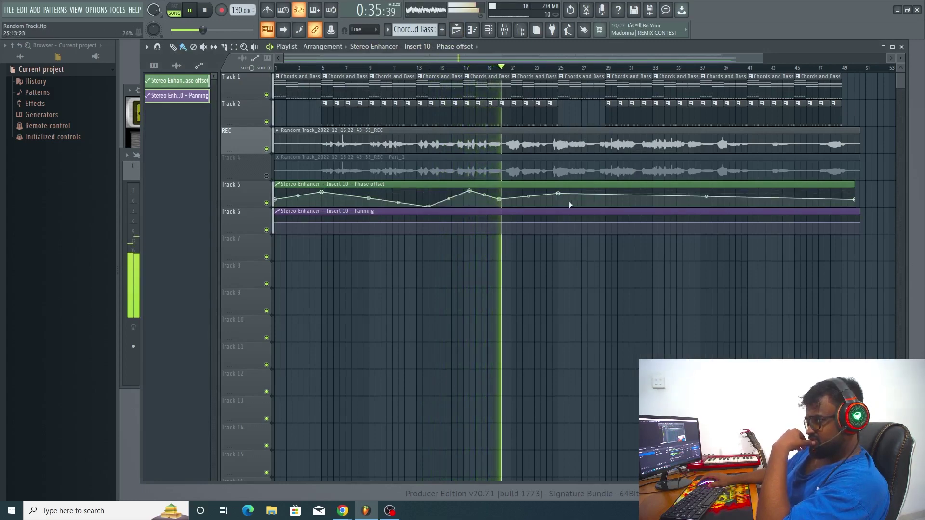
click(571, 202)
click(623, 195)
click(670, 204)
click(717, 192)
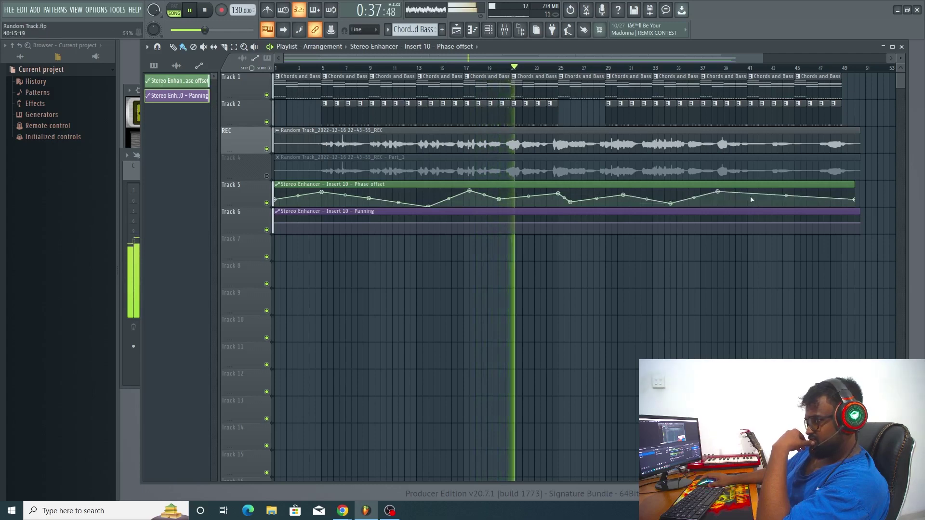
click(777, 198)
click(818, 192)
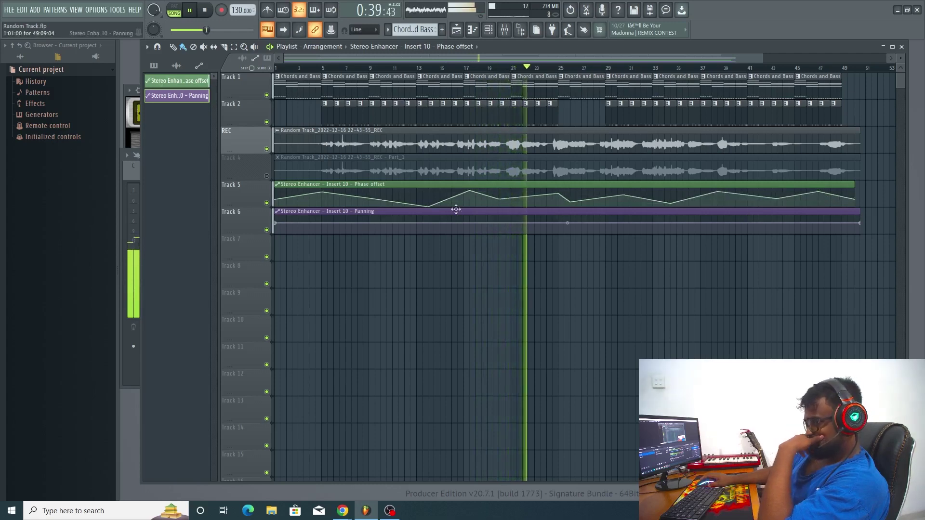
drag(428, 206, 429, 200)
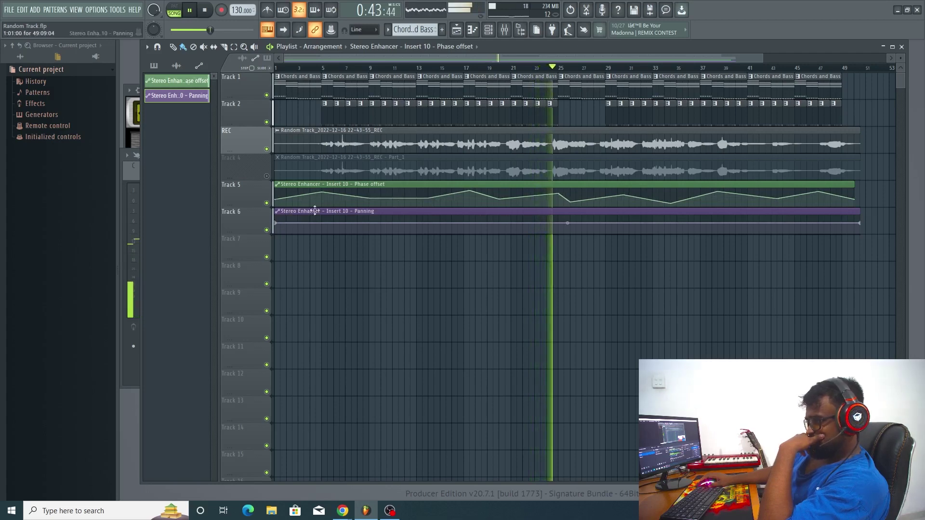
Add gently rising and falling points to the panning automation on Track 6 from about bar 5 to bar 21.
click(300, 224)
click(327, 225)
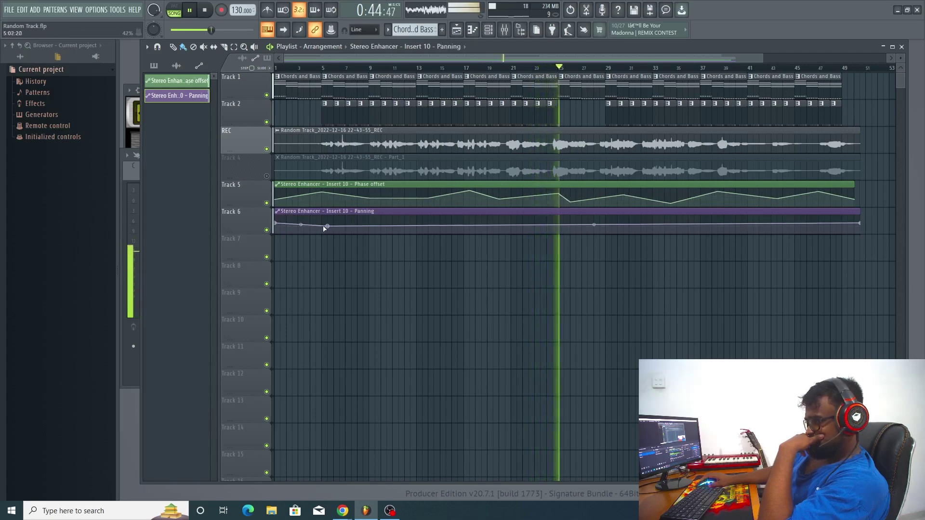
click(363, 222)
click(404, 228)
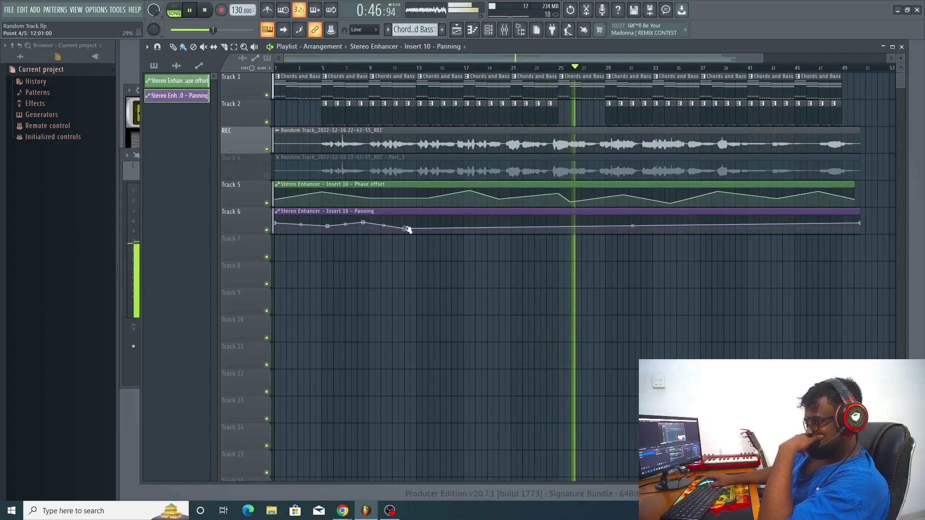
click(470, 221)
right_click(469, 228)
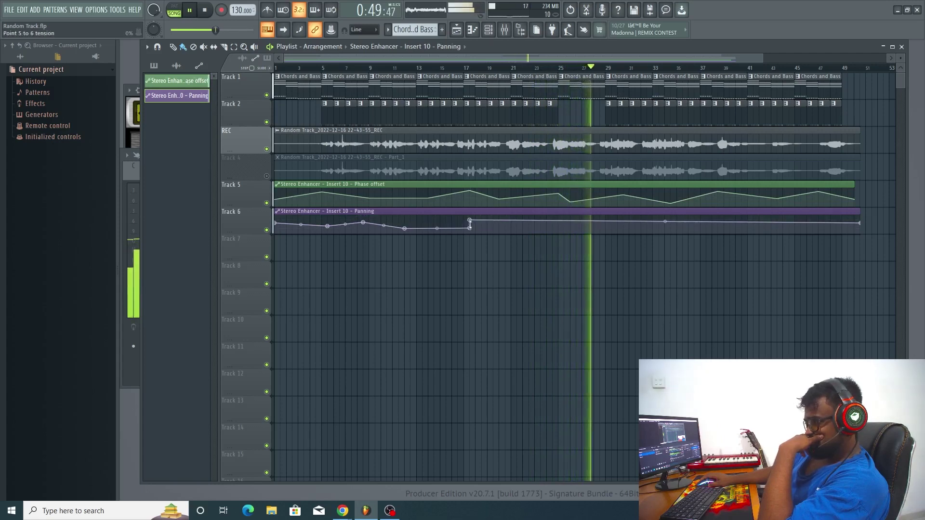
mouse_move(470, 220)
mouse_down()
mouse_move(511, 224)
mouse_move(475, 222)
mouse_up()
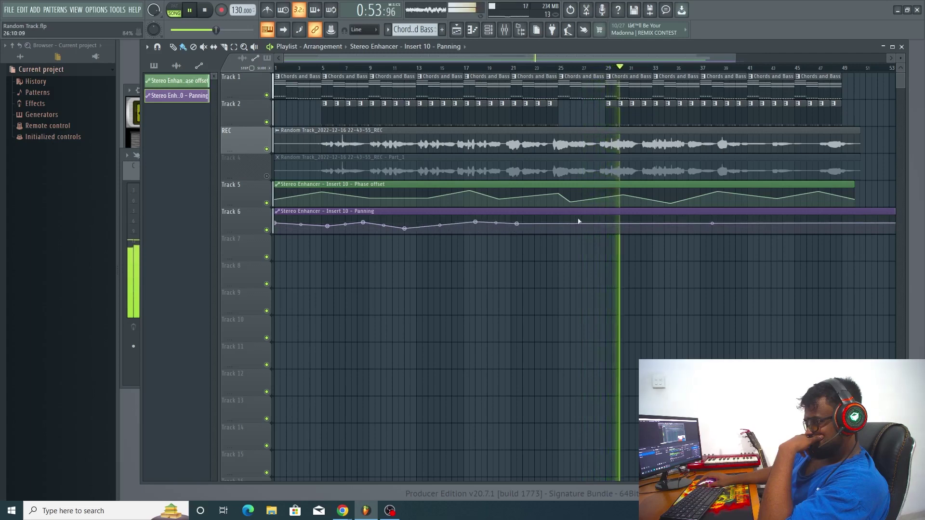
Continue the panning automation with alternating high and low points from about bar 24 to bar 49, moving the low points near bar 29.
right_click(552, 227)
right_click(576, 221)
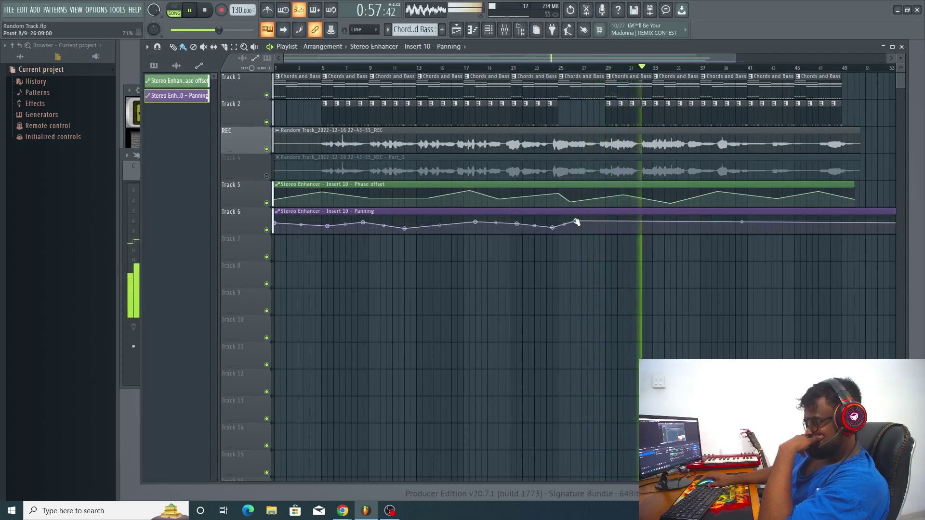
right_click(623, 228)
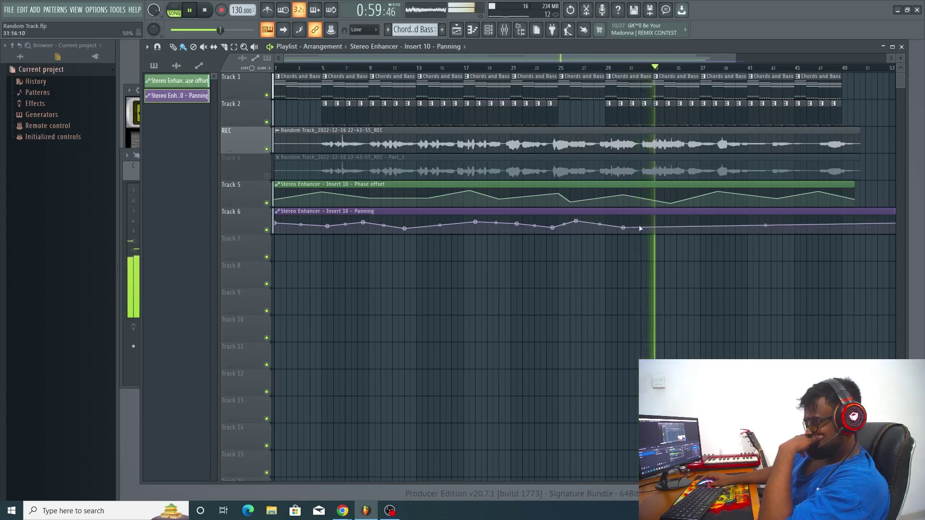
drag(624, 227, 605, 230)
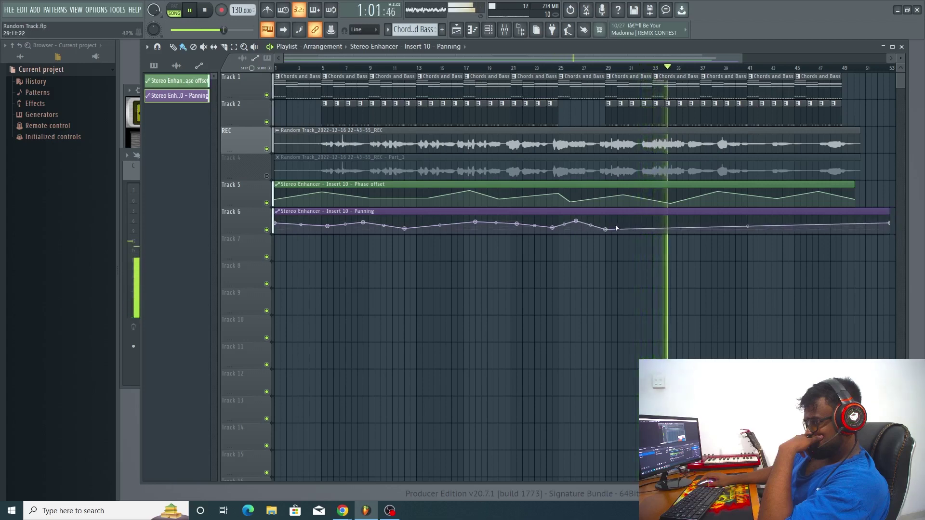
right_click(624, 223)
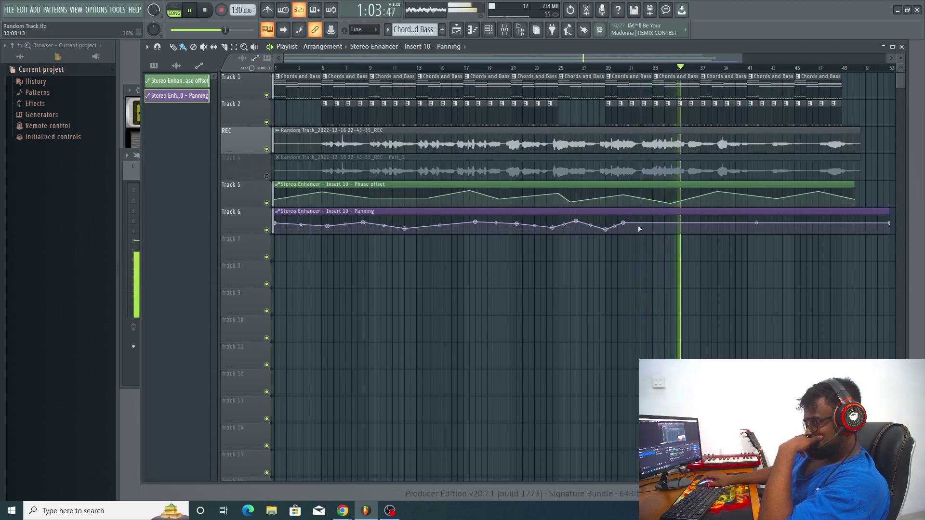
mouse_move(623, 223)
mouse_down()
mouse_move(635, 228)
mouse_move(609, 229)
mouse_up()
right_click(664, 220)
right_click(700, 227)
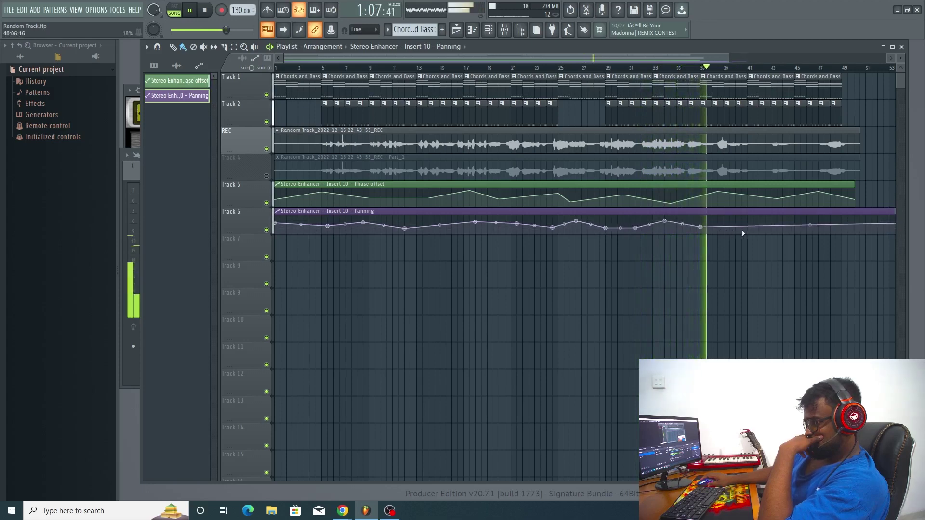
right_click(759, 225)
right_click(789, 222)
right_click(818, 223)
right_click(842, 228)
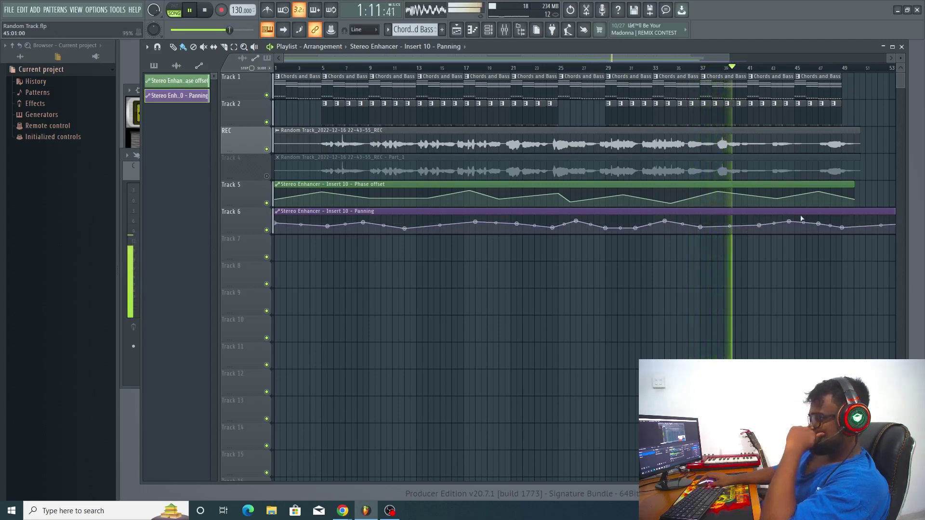
Slightly raise the panning automation point near bar 49 on Track 6, then stop the playback.
drag(844, 228, 844, 224)
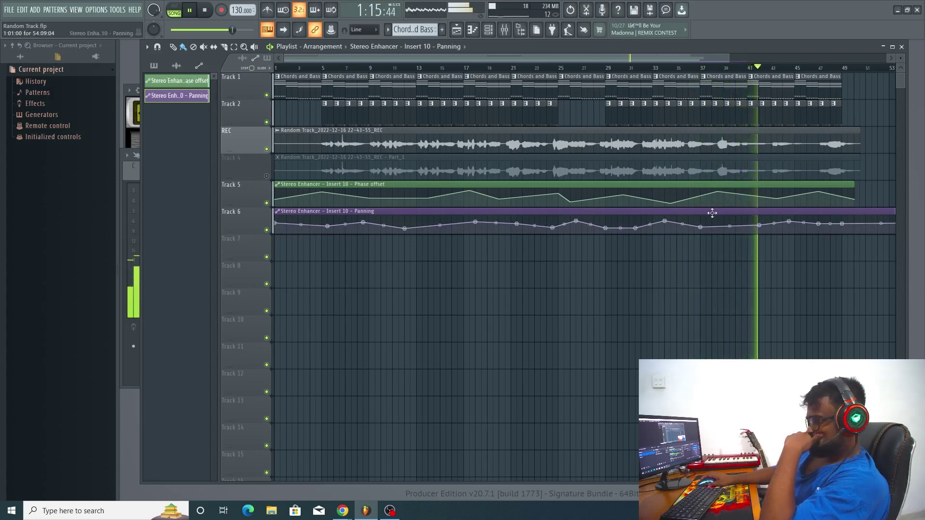
mouse_move(804, 205)
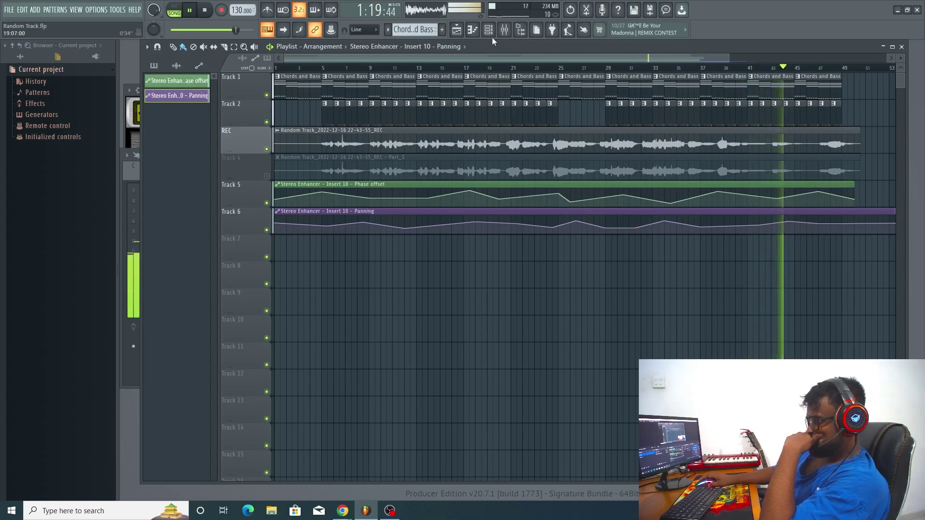
key(space)
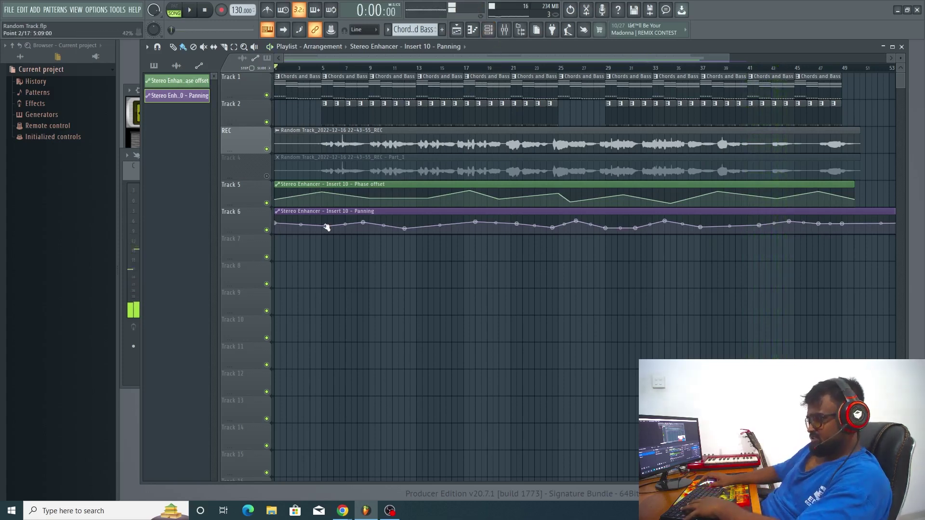
Delete the panning automation points on Track 6 one by one from bar 5 to about bar 26.
right_click(327, 226)
click(363, 245)
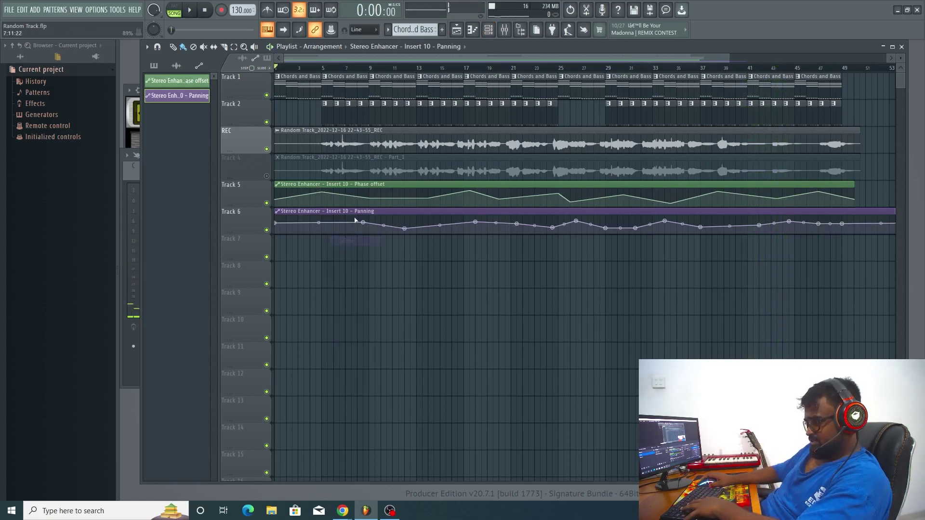
right_click(369, 223)
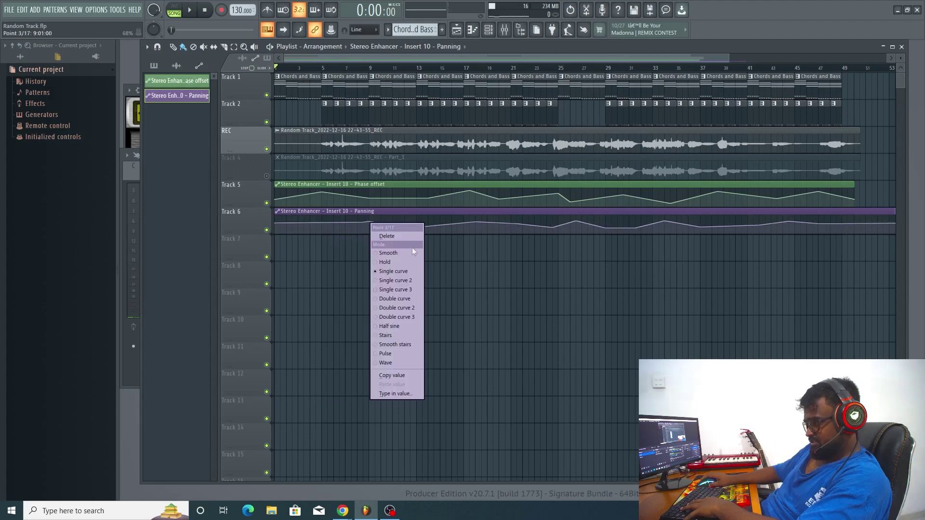
click(387, 236)
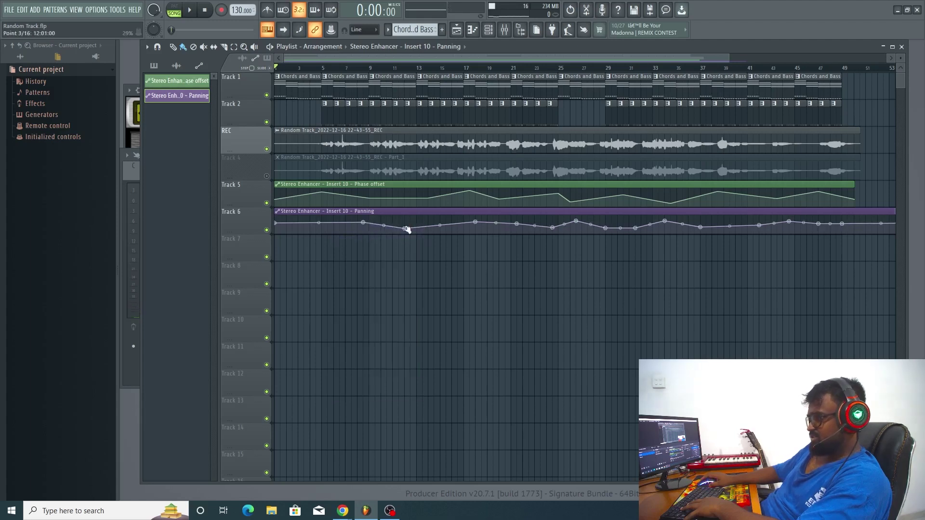
right_click(405, 228)
click(421, 243)
right_click(475, 223)
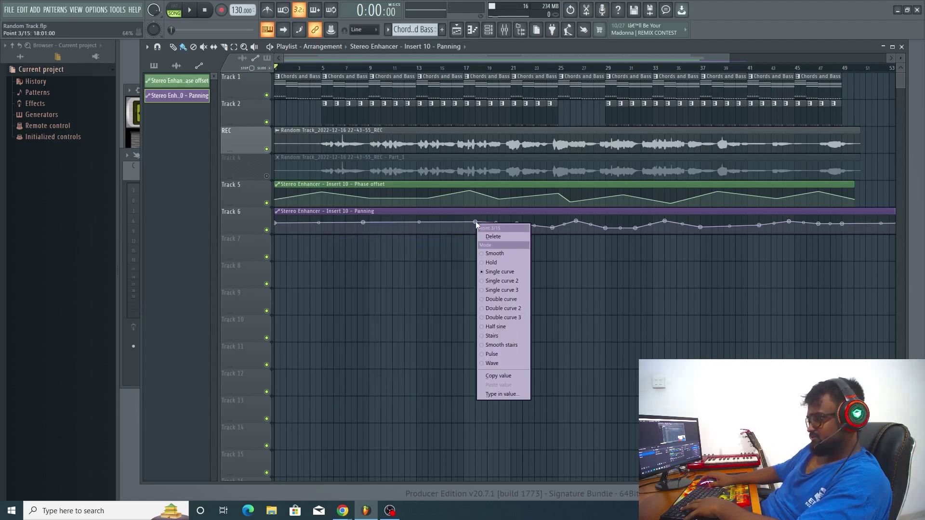
click(512, 237)
right_click(553, 227)
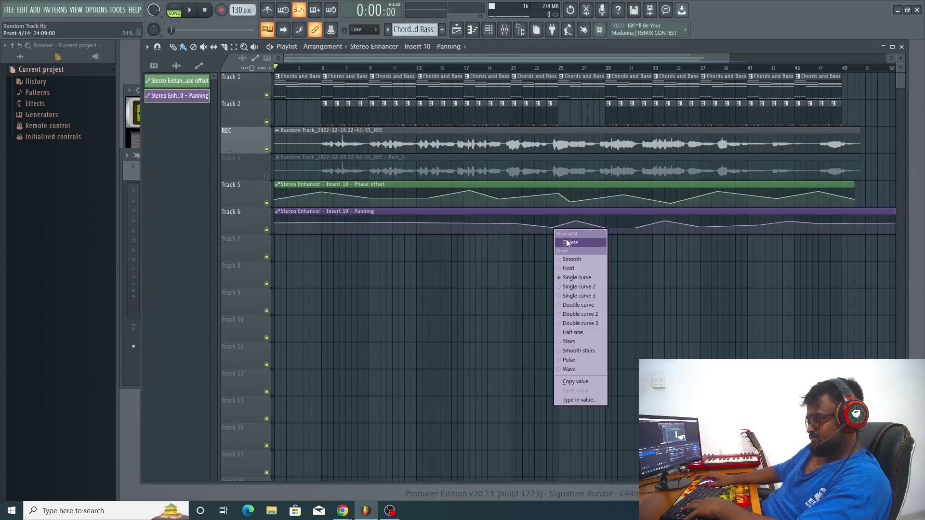
click(566, 241)
right_click(577, 222)
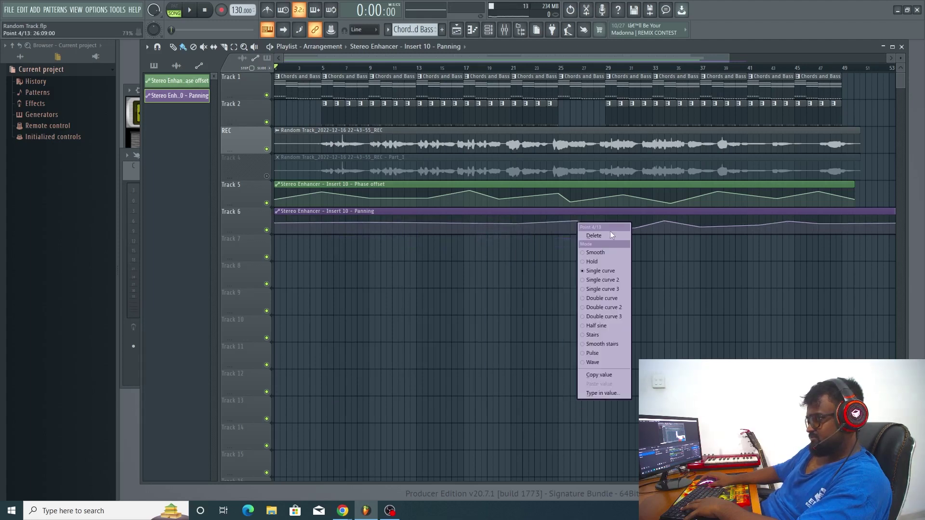
Remove the panning and phase offset automation clips from Tracks 6 and 5, and play the song from about bar 5.
right_click(283, 215)
right_click(309, 193)
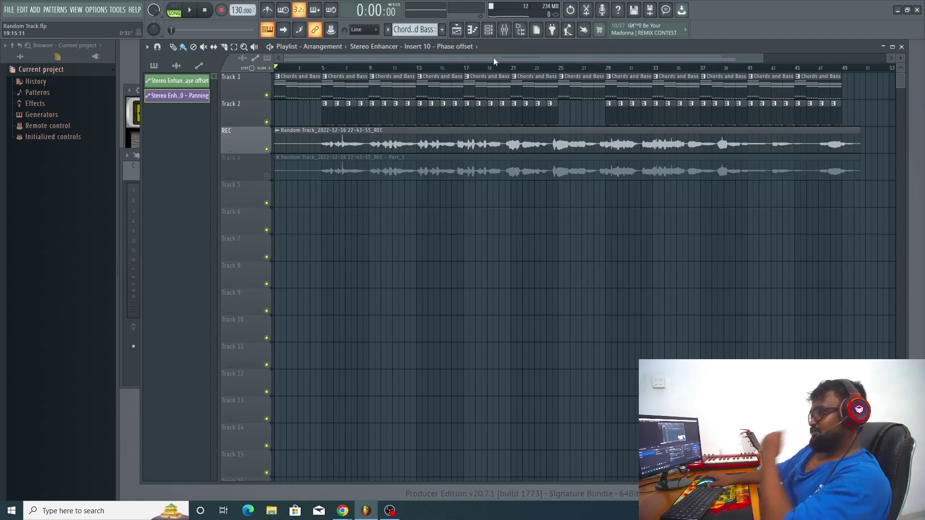
click(334, 71)
key(space)
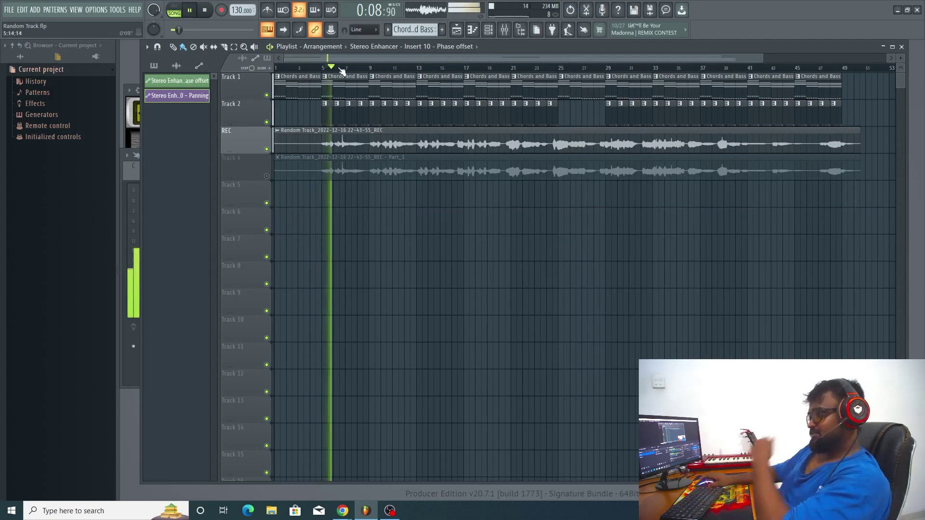
Adjust Fruity Stereo Enhancer on Insert 10, with panning 86% right and stereo separation 76% separated, and save the project.
key(F9)
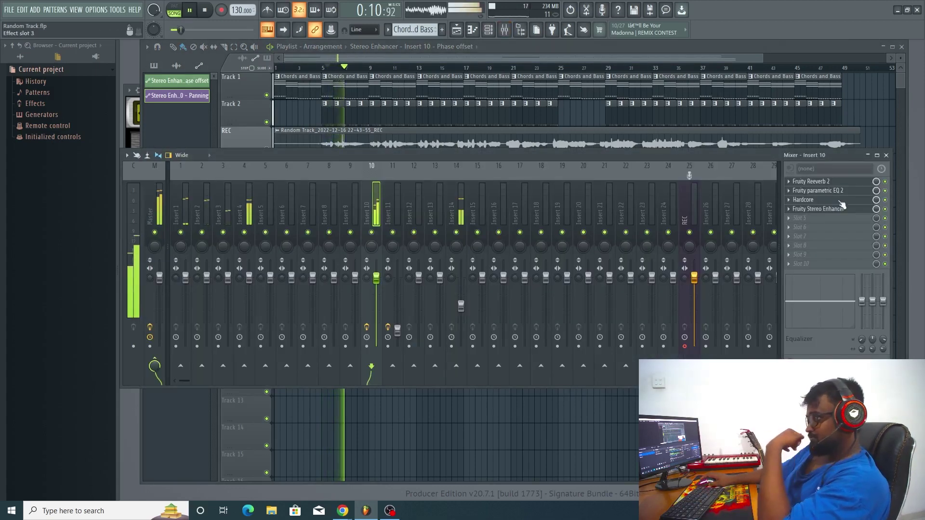
click(839, 210)
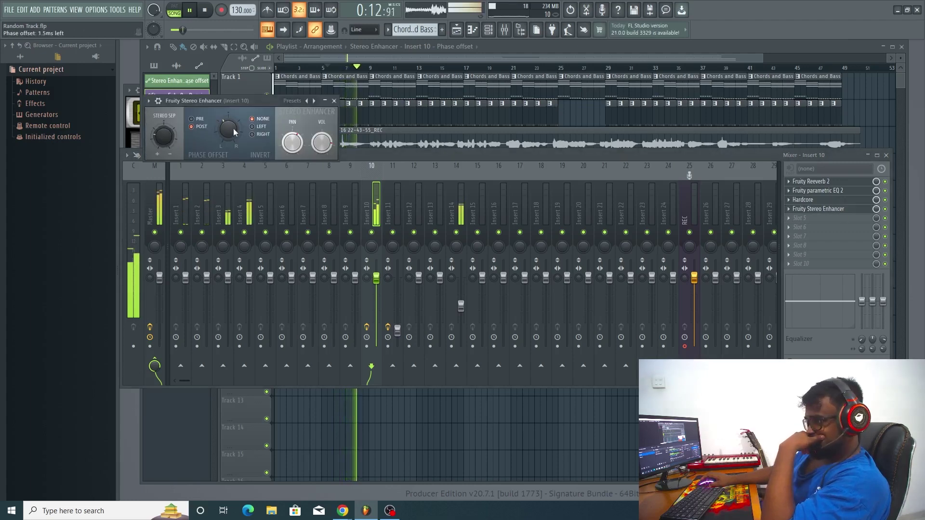
drag(322, 144, 293, 143)
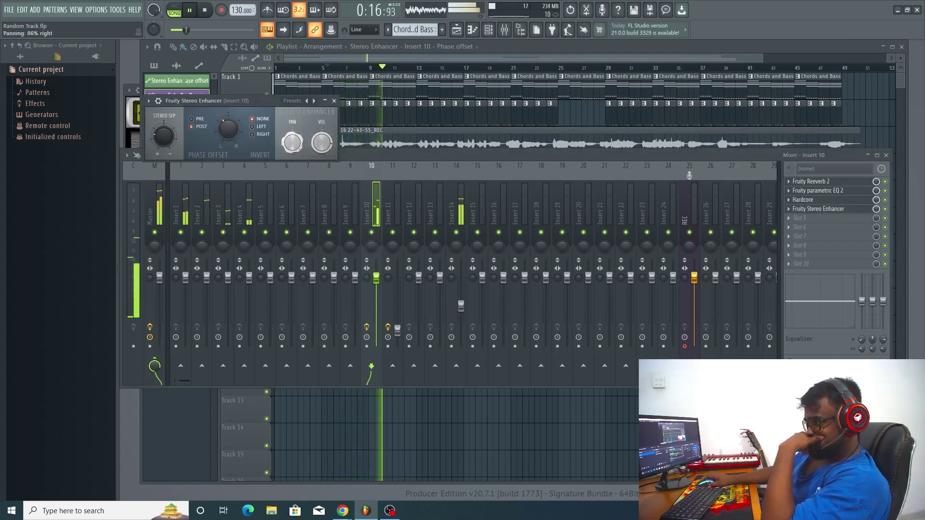
drag(231, 134, 231, 140)
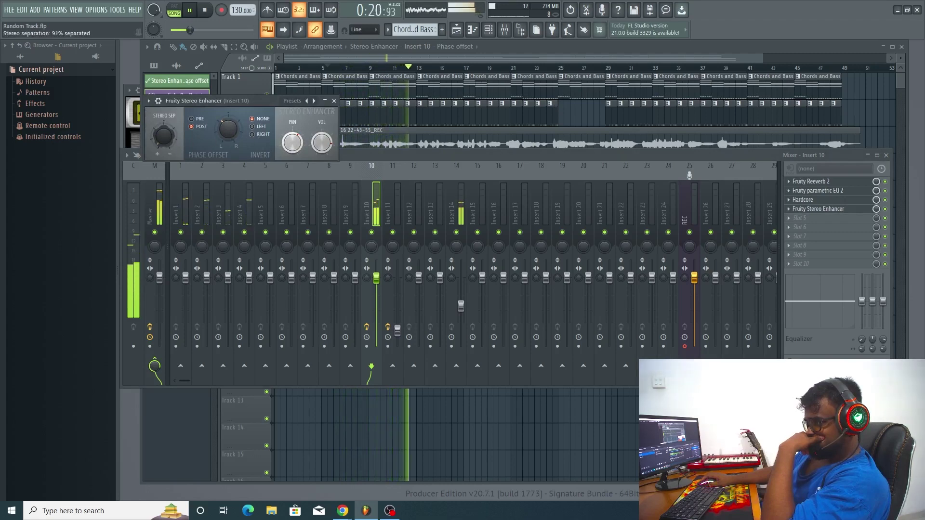
drag(166, 138, 173, 138)
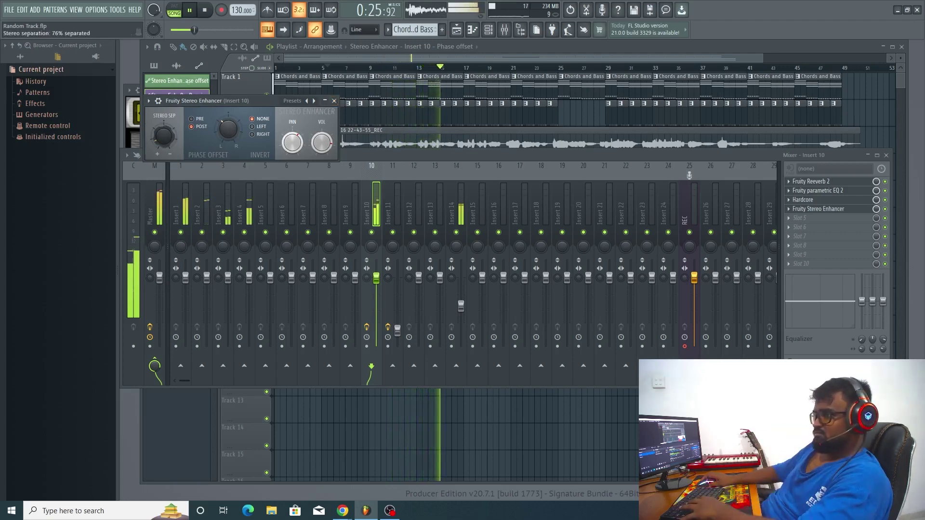
click(334, 101)
click(530, 58)
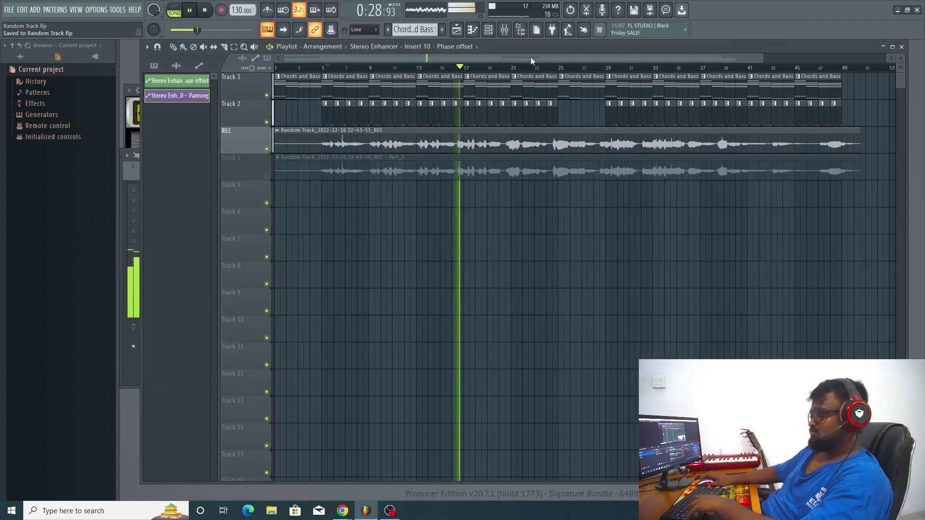
key(space)
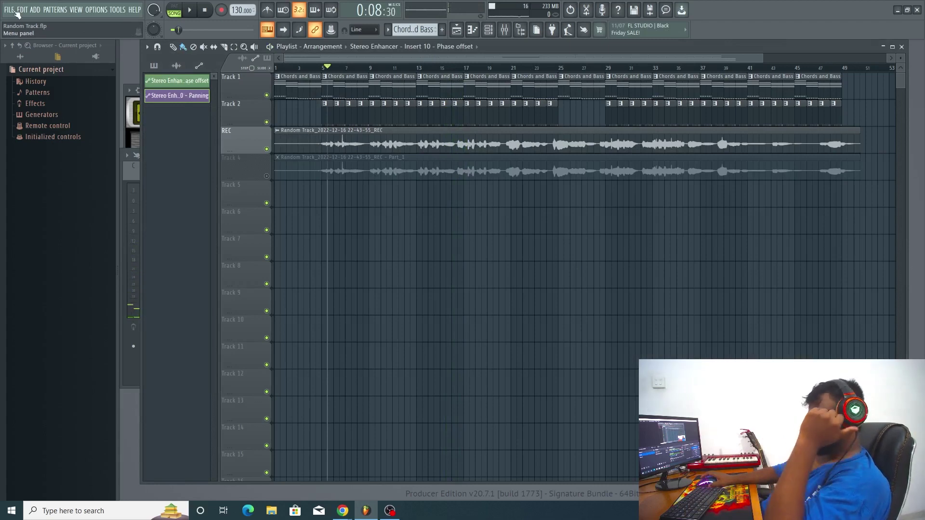
Listen to the song with the mixer's Master track selected, and look through the insert tracks.
click(504, 29)
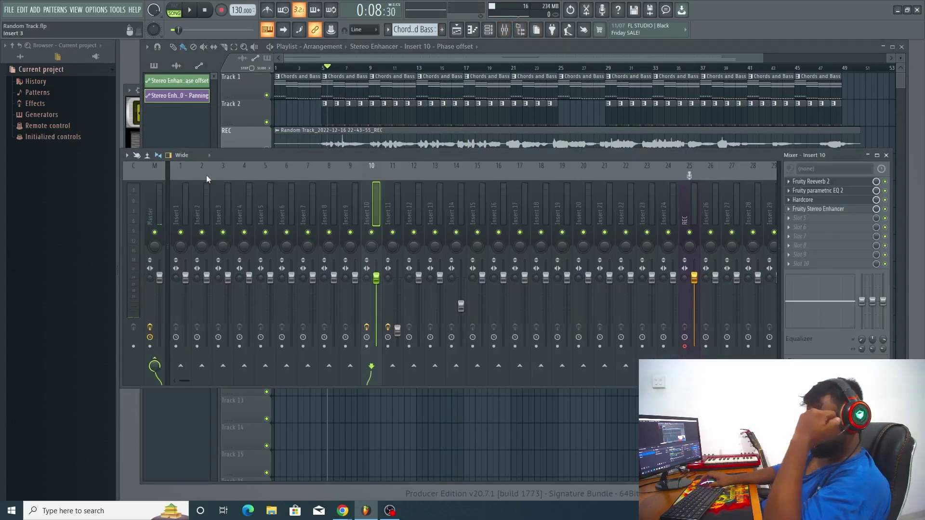
click(159, 198)
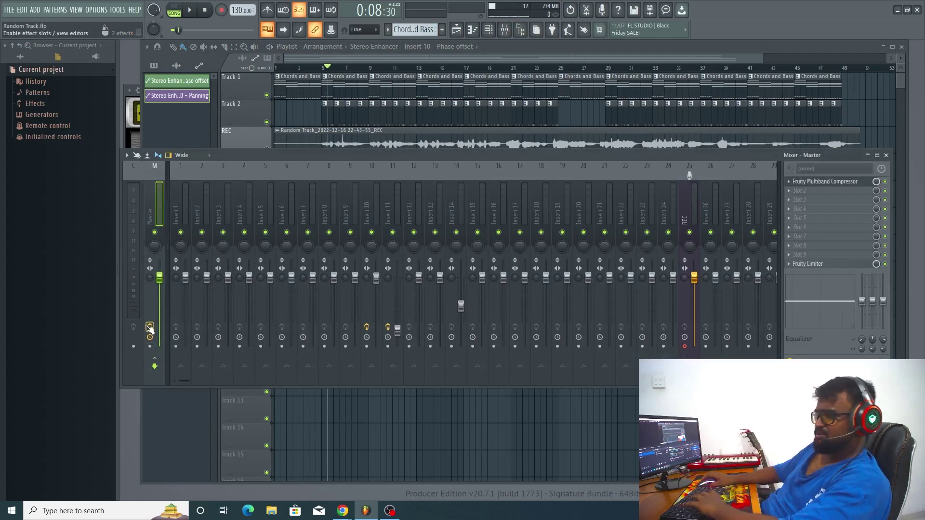
key(space)
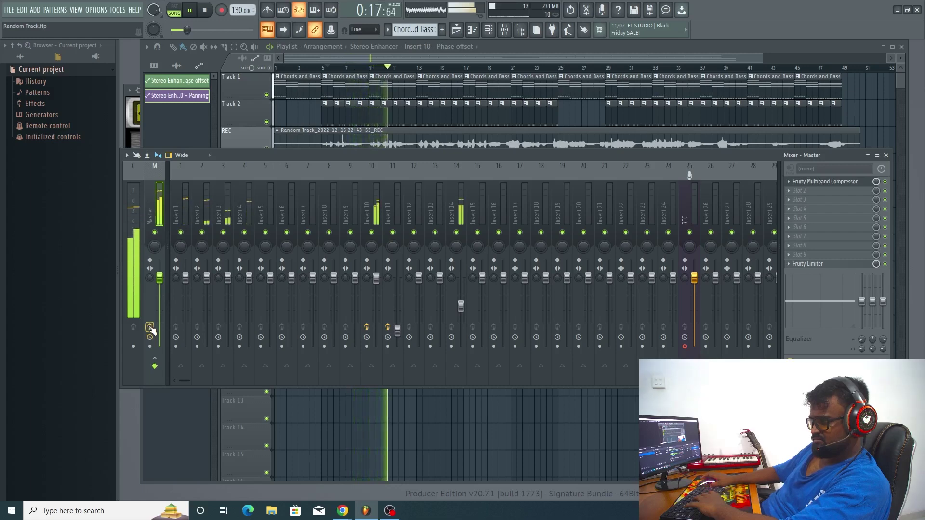
key(space)
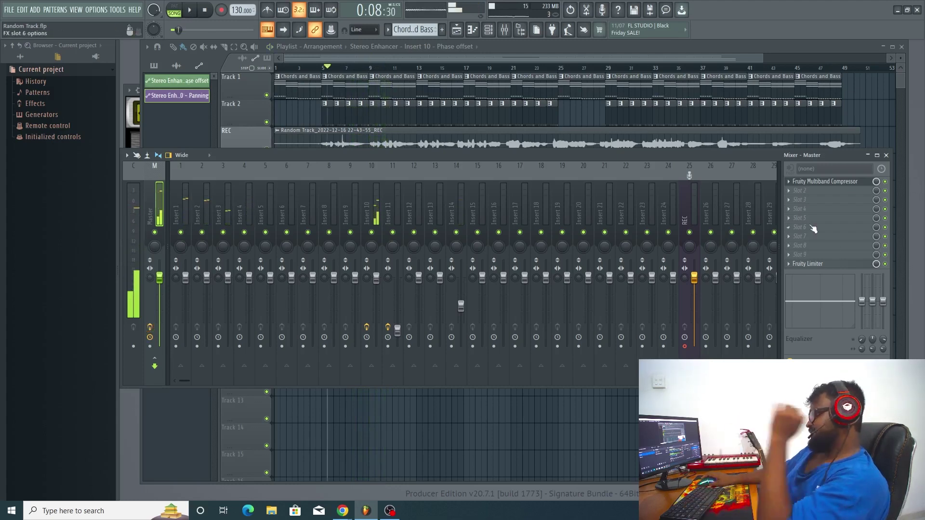
drag(629, 212, 456, 194)
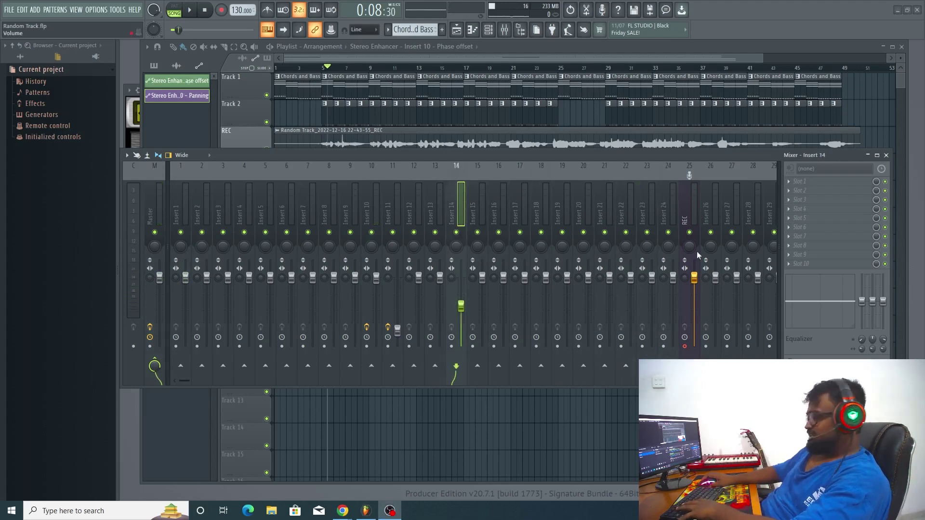
drag(672, 206, 162, 193)
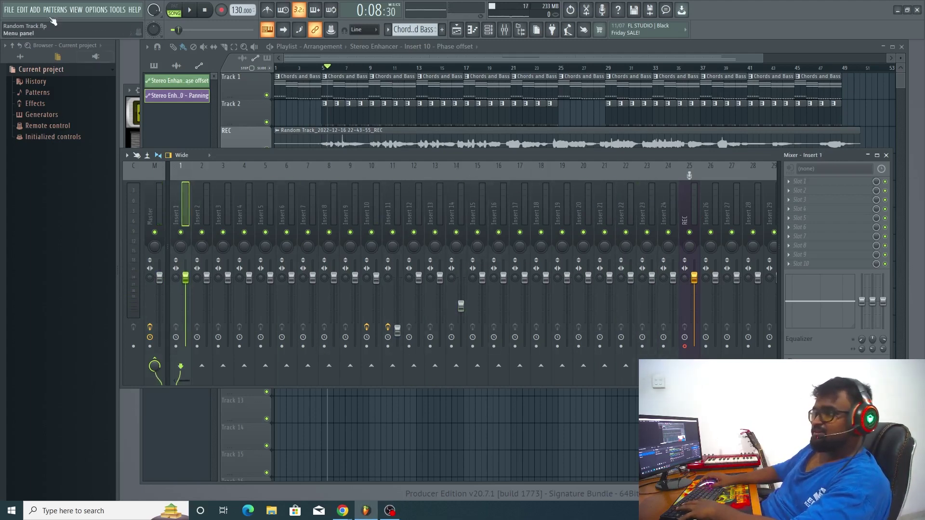
Export the full song as Random Track.mp3 in the New Start folder, at 320 kbps with 256-point sinc resampling.
click(16, 9)
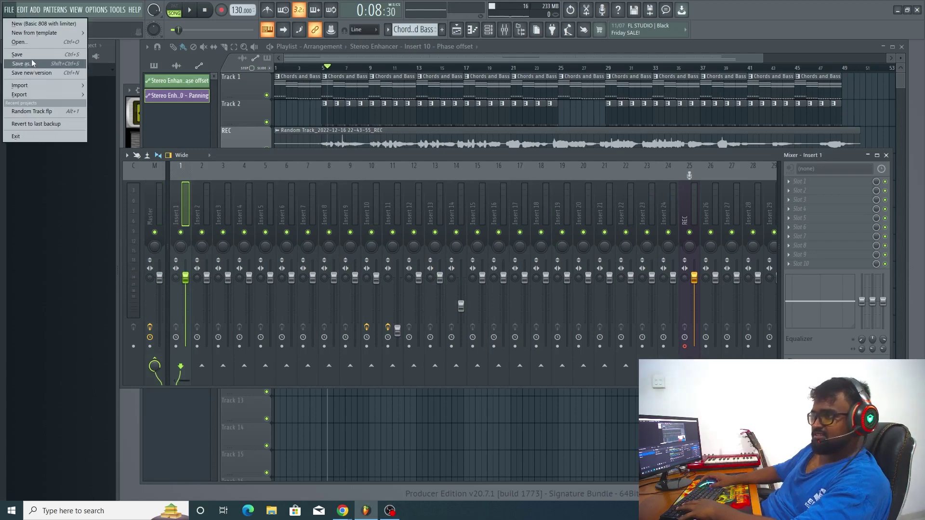
mouse_move(33, 94)
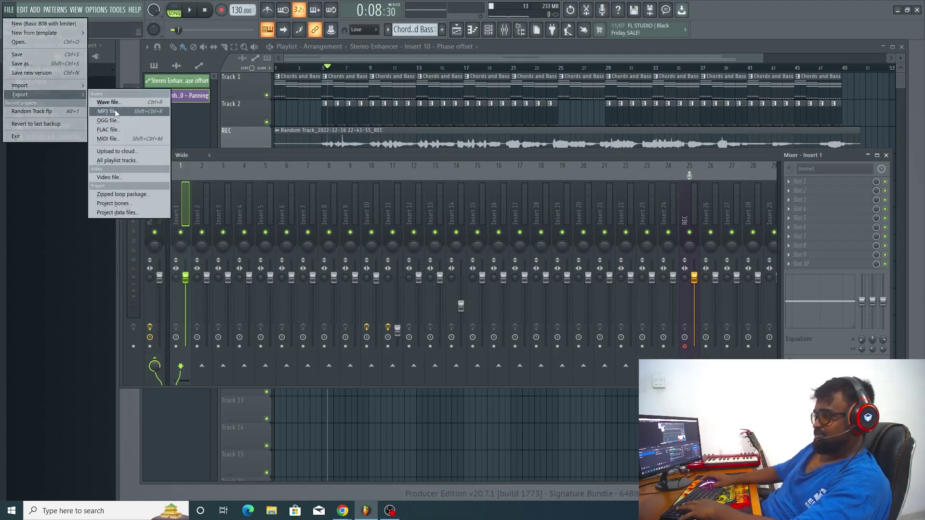
click(116, 113)
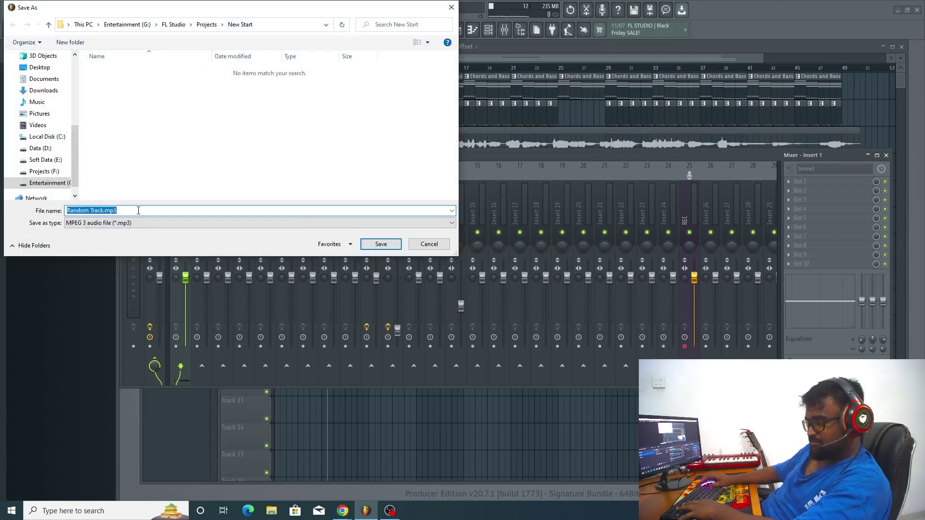
click(380, 245)
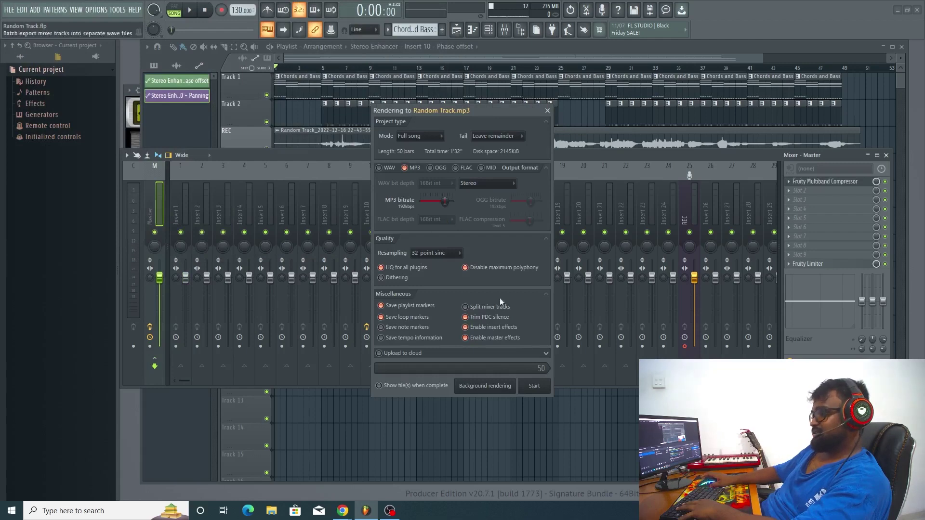
click(443, 251)
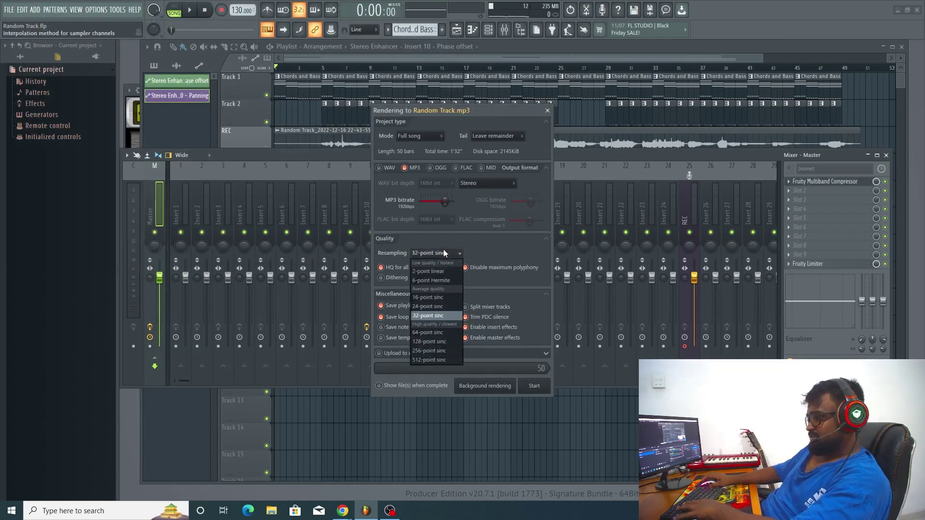
click(447, 352)
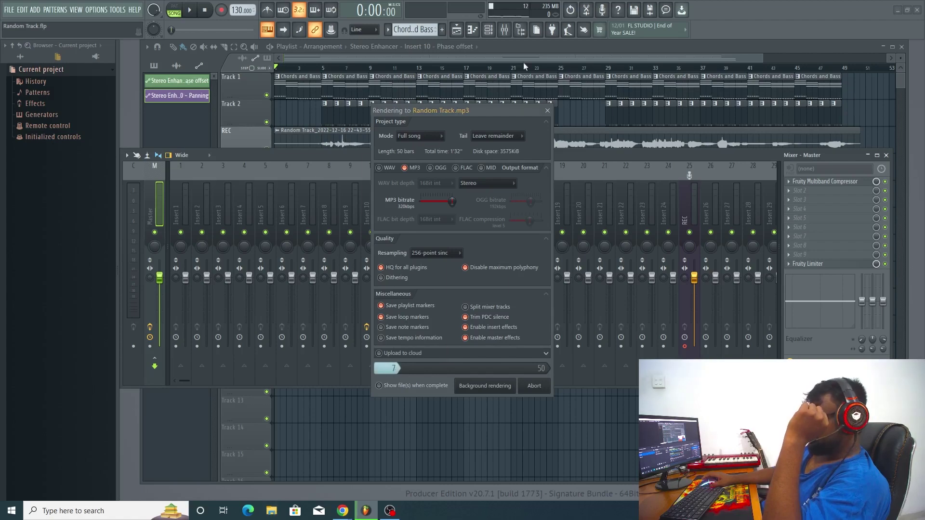
Switch to File Explorer and show the New Start project folder over the rendering window.
key(super+e)
drag(460, 8, 924, 10)
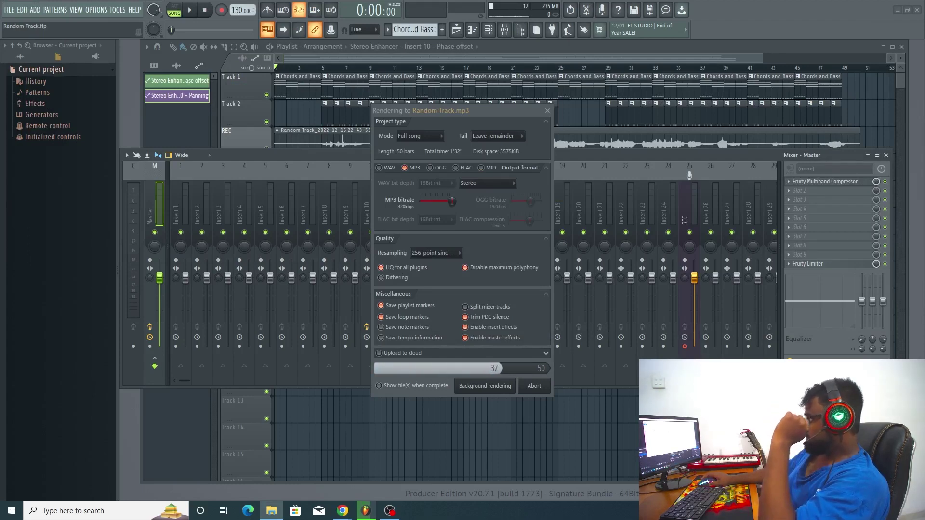
drag(924, 43, 340, 51)
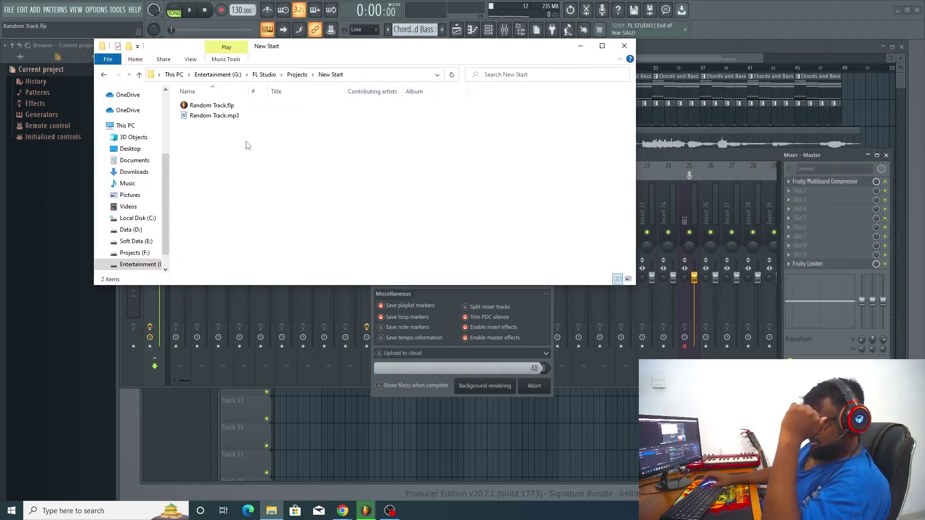
Play the exported Random Track.mp3 in PotPlayer (64-Bit) and close the player after listening.
right_click(234, 118)
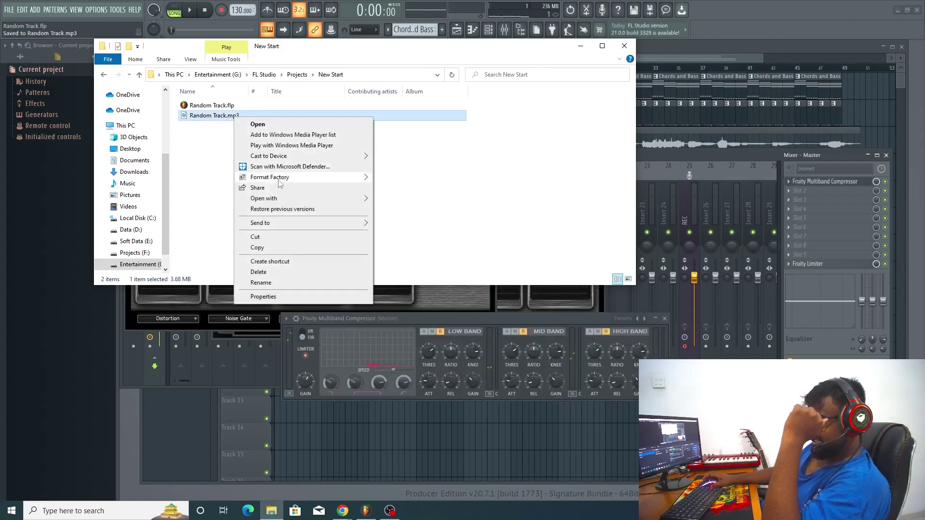
mouse_move(357, 198)
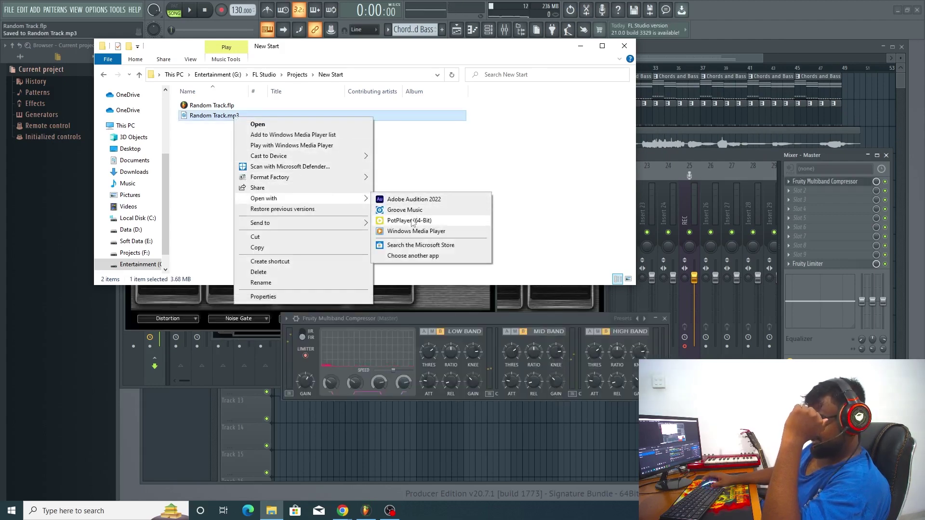
click(410, 221)
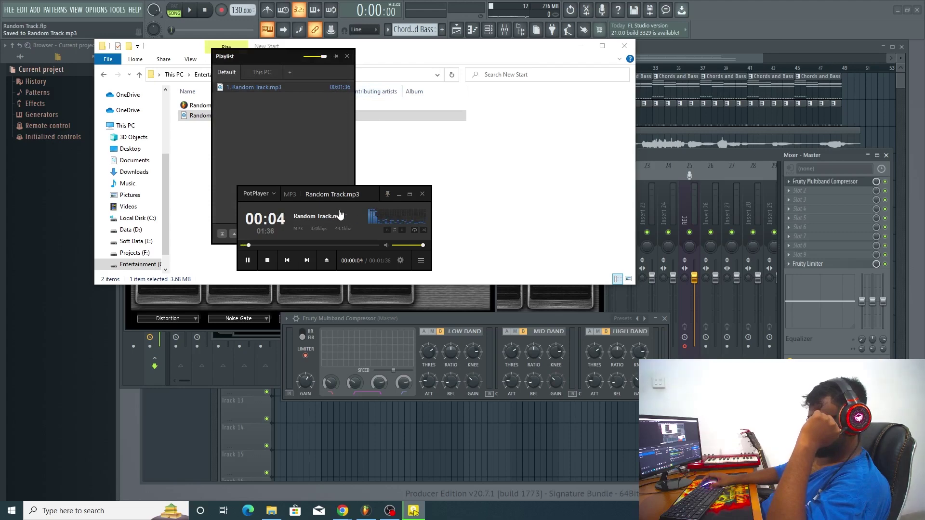
drag(366, 192, 343, 186)
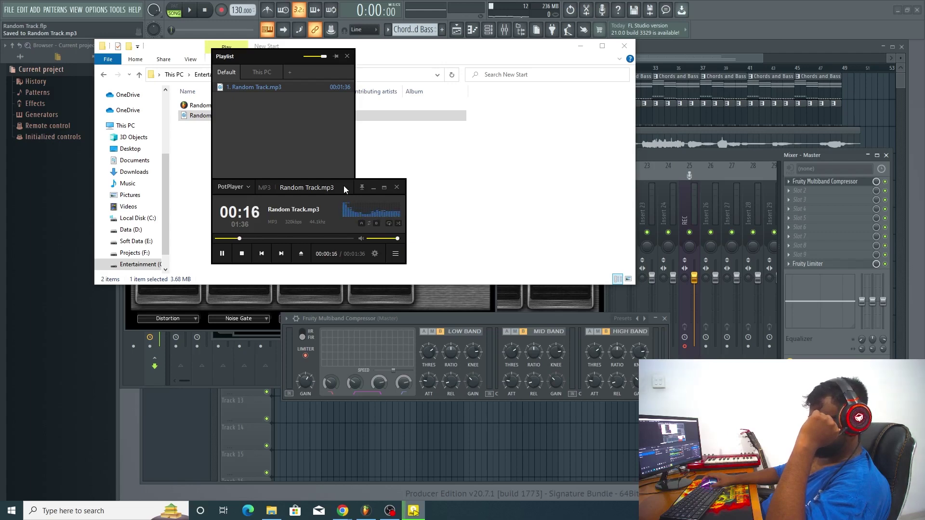
click(397, 187)
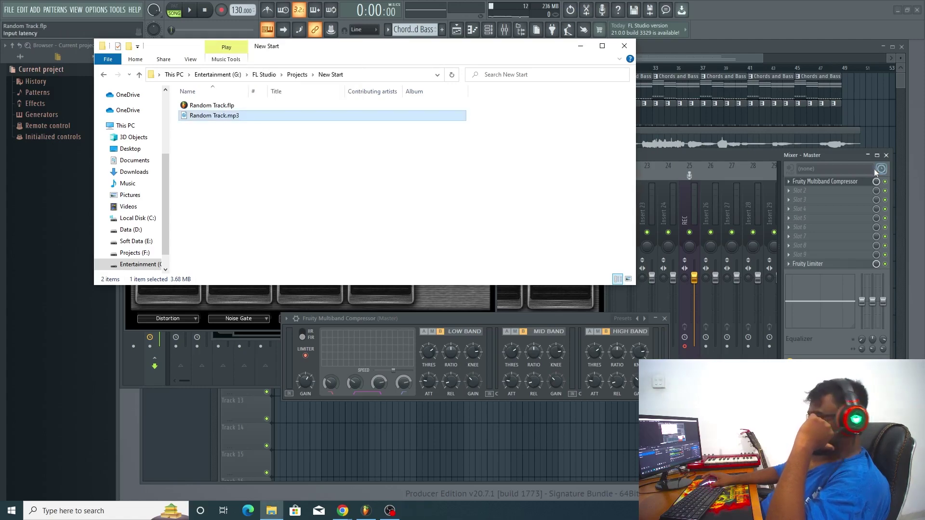